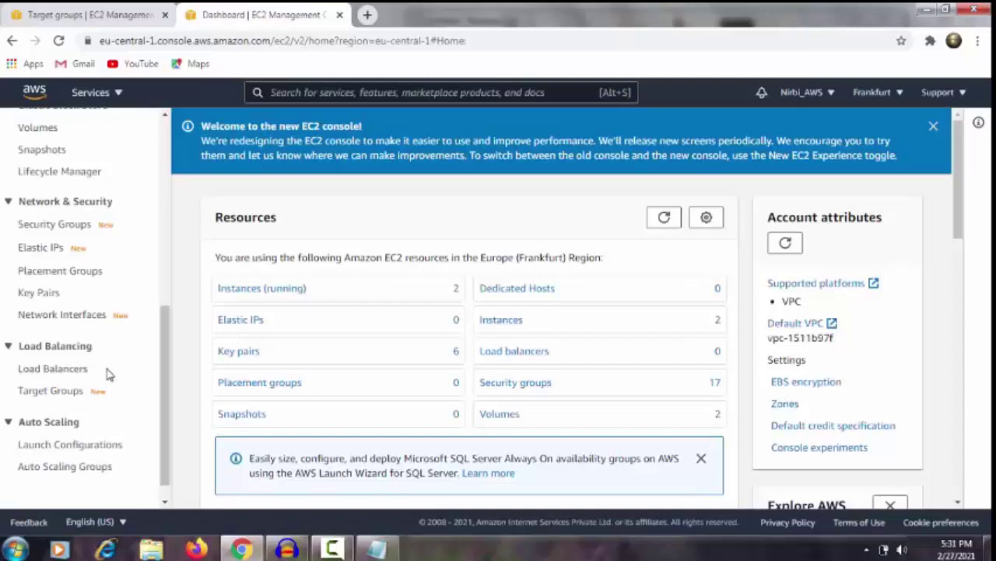
# - Look through the AWS services list and the EC2 navigation sections including Load Balancing, and dismiss the EC2 welcome banner
pyautogui.moveTo(164, 366); pyautogui.dragTo(165, 125)
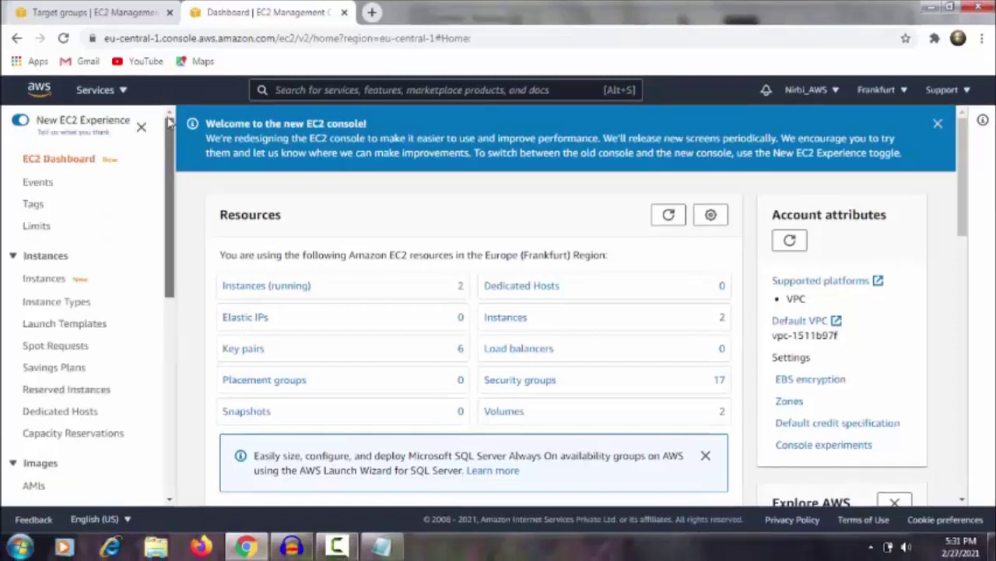
pyautogui.click(123, 89)
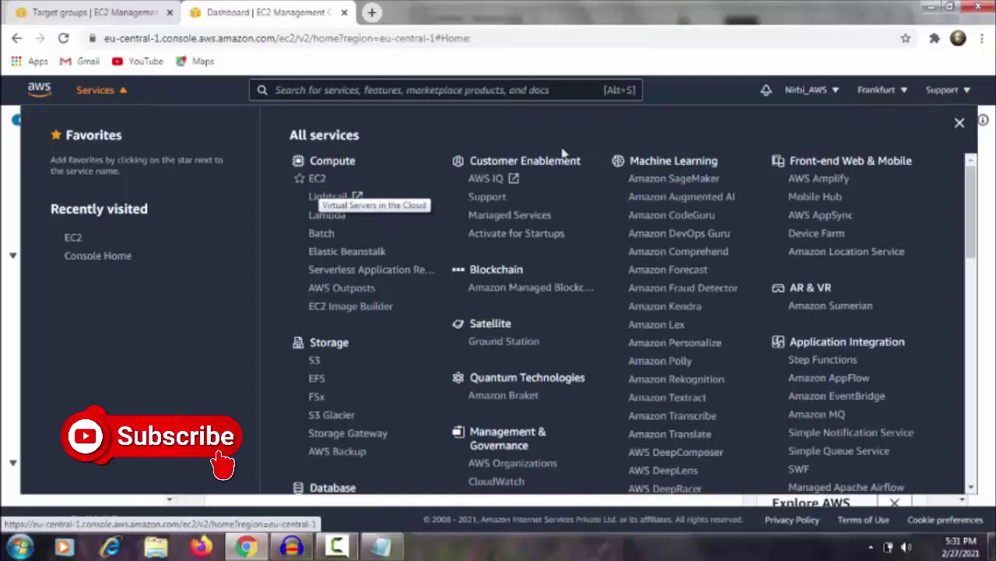
pyautogui.click(961, 126)
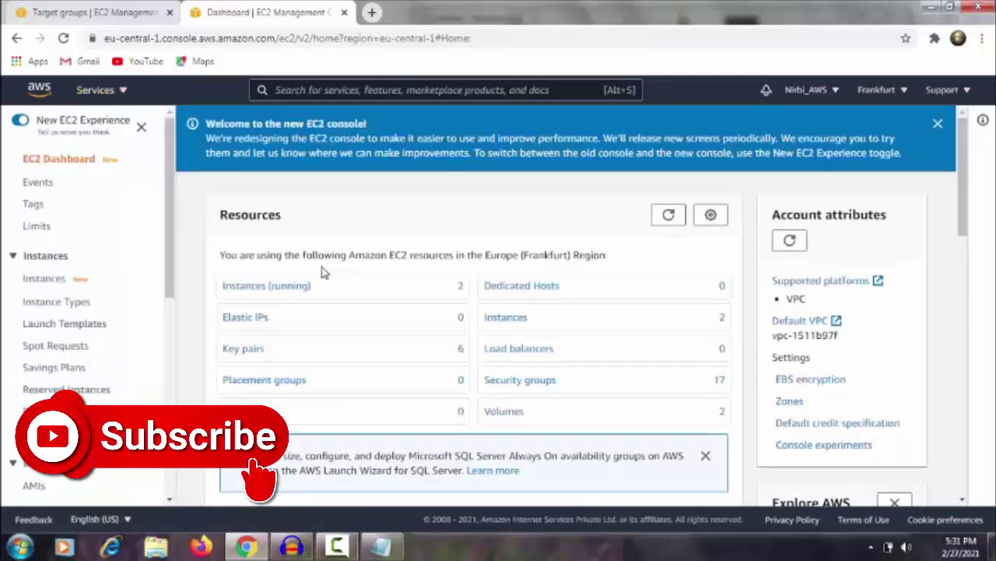
pyautogui.click(939, 125)
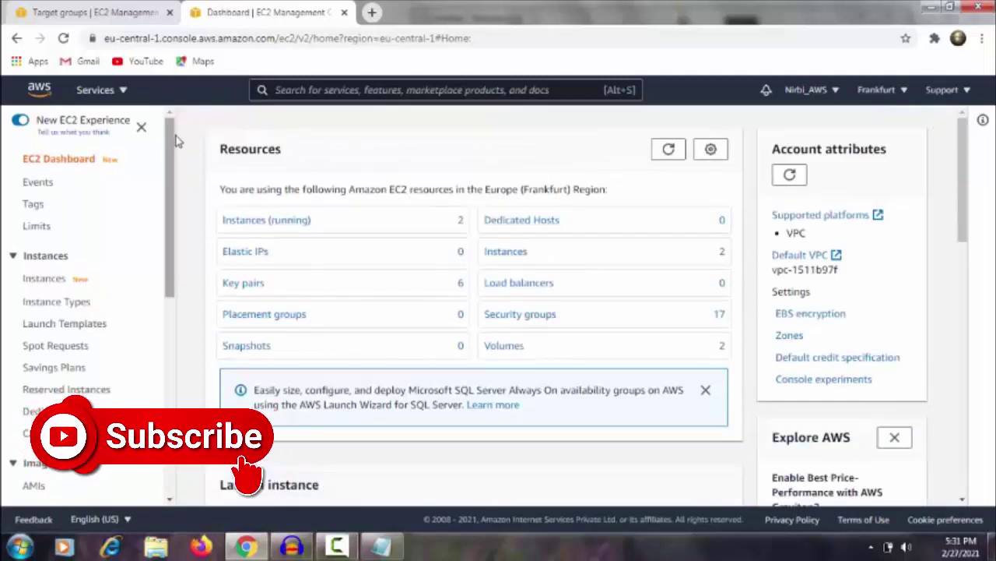
pyautogui.moveTo(168, 127)
pyautogui.mouseDown()
pyautogui.moveTo(165, 160)
pyautogui.moveTo(168, 117)
pyautogui.mouseUp()
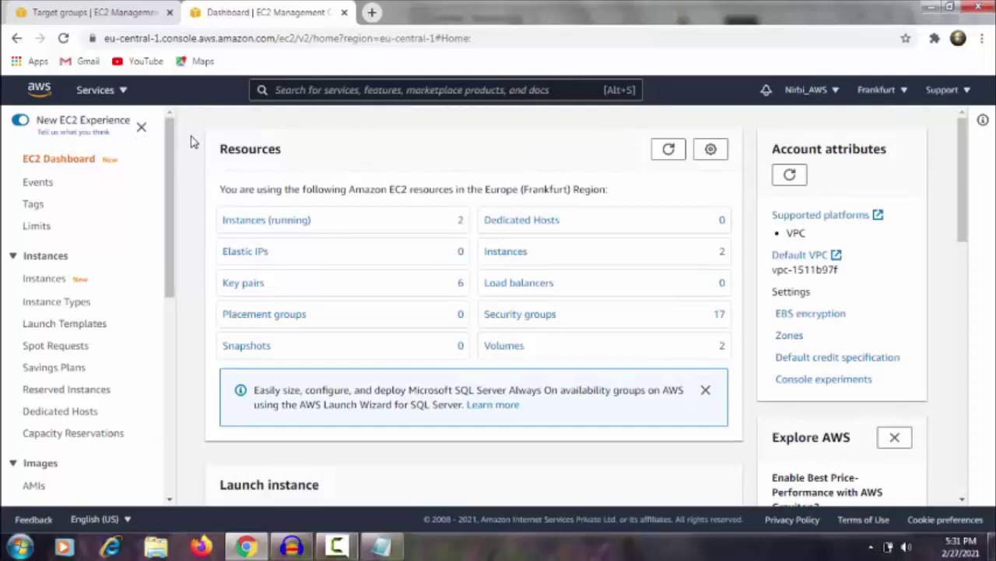
pyautogui.moveTo(175, 152); pyautogui.dragTo(168, 319)
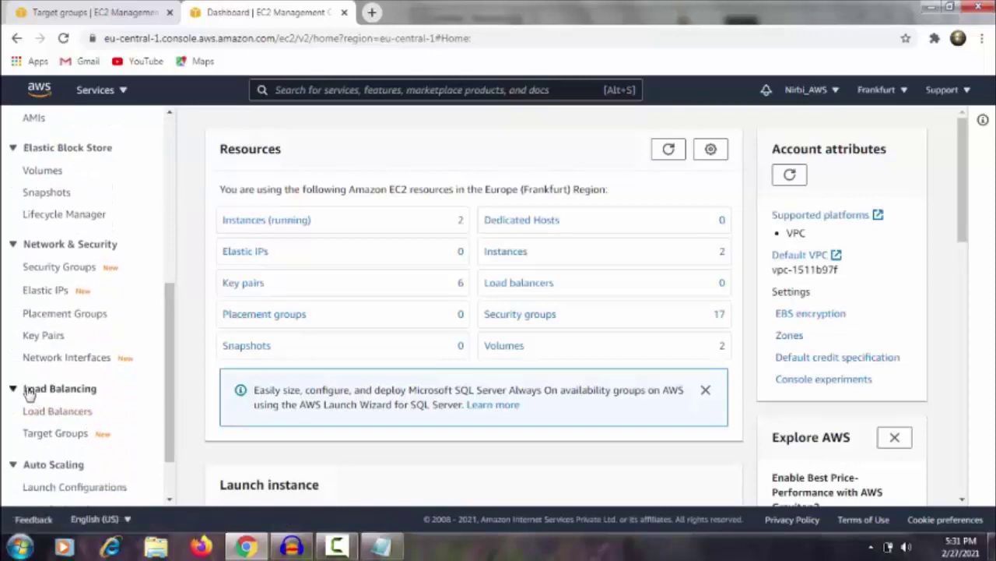
pyautogui.click(92, 411)
pyautogui.moveTo(173, 345); pyautogui.dragTo(151, 179)
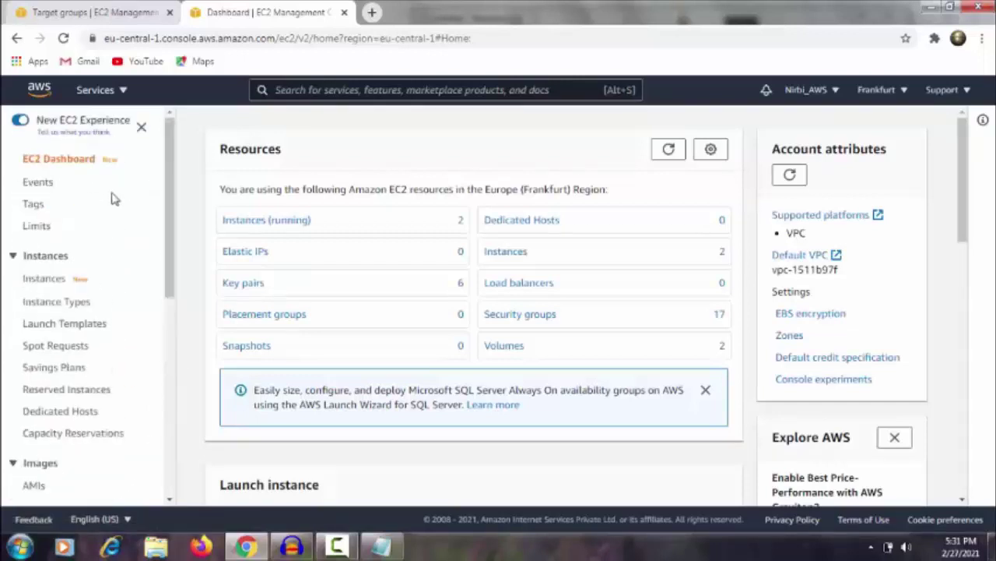
# - Open the EC2 instances list and review the names of the AK1160 and Info160 instances, leaving both unselected
pyautogui.click(52, 283)
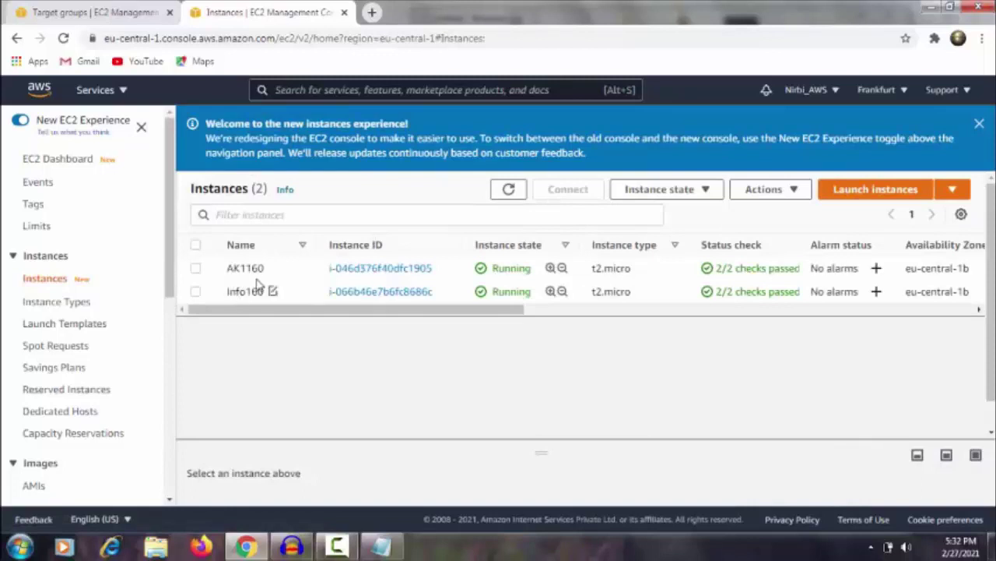
pyautogui.moveTo(228, 268); pyautogui.dragTo(265, 292)
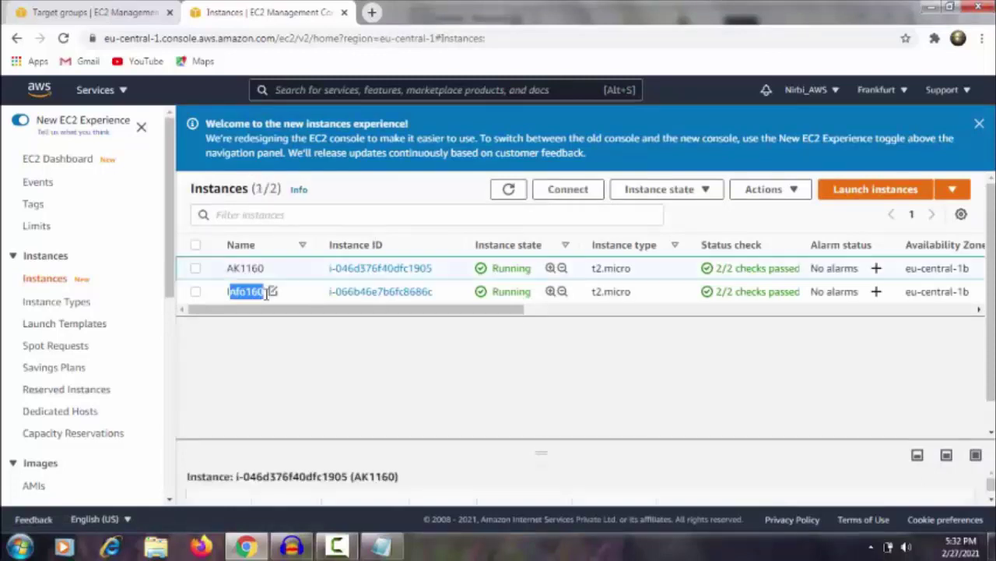
pyautogui.click(313, 323)
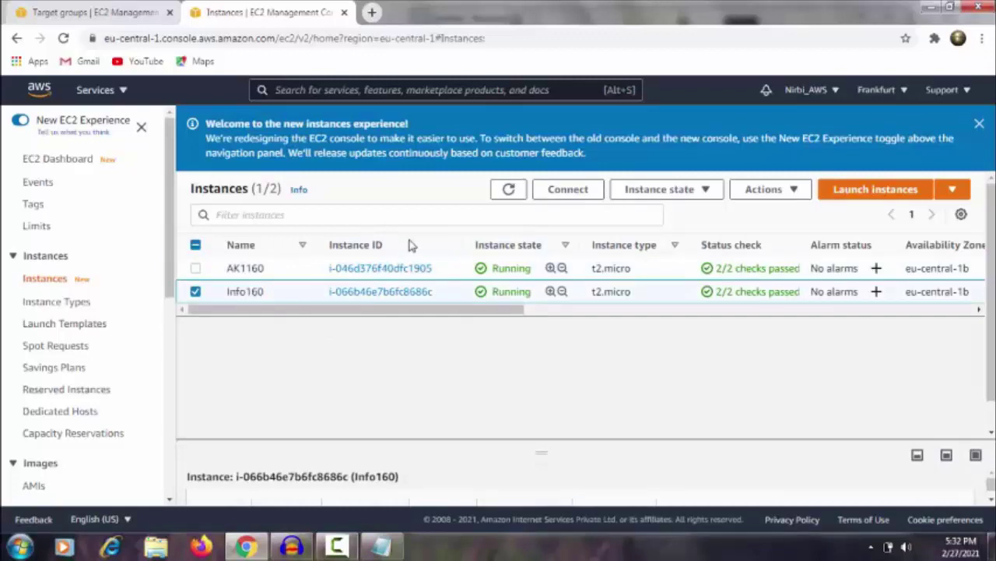
pyautogui.click(196, 292)
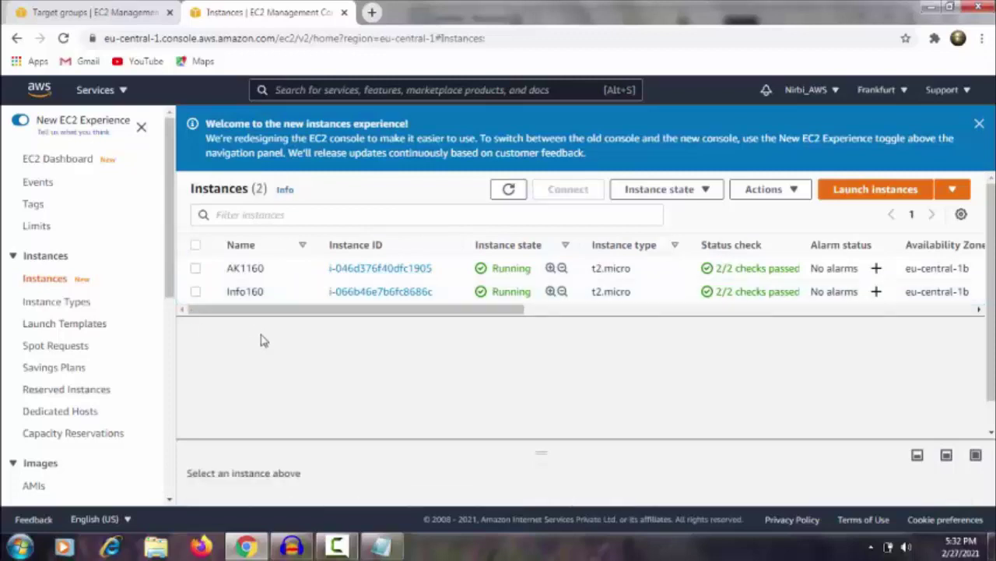
# - Open the details page of instance AK1160, reload it and review the instance summary
pyautogui.click(385, 268)
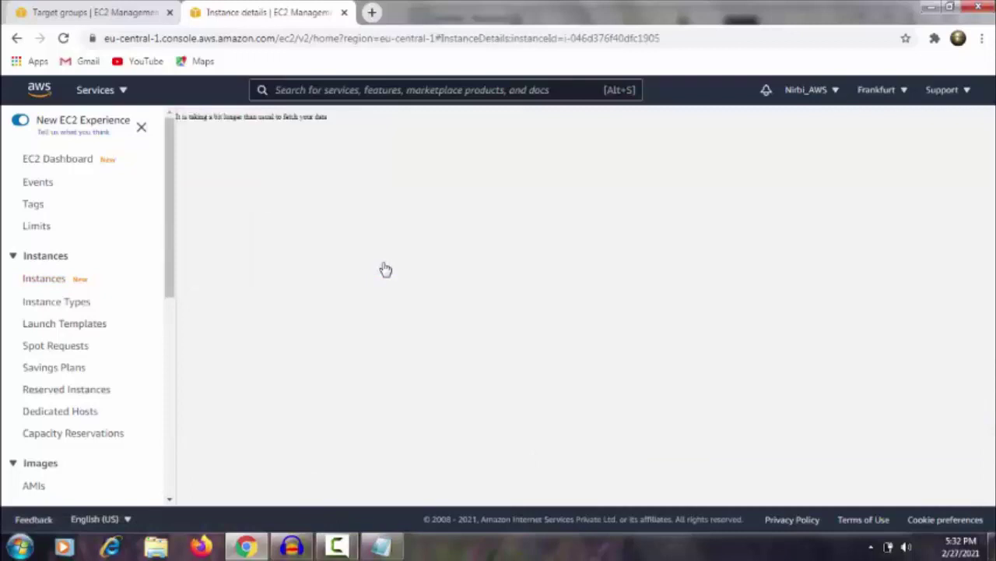
pyautogui.click(64, 39)
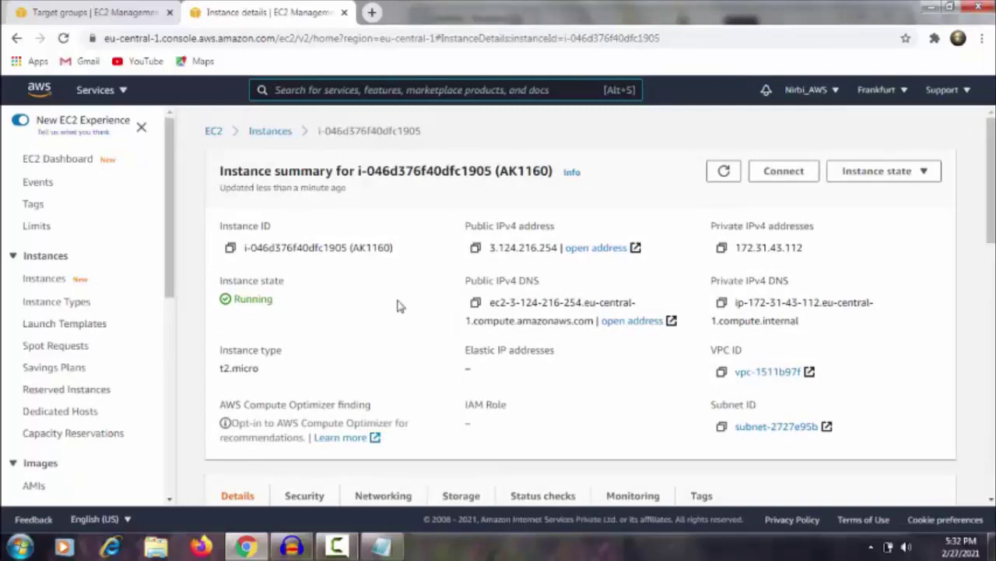
pyautogui.scroll(-2, 397, 305)
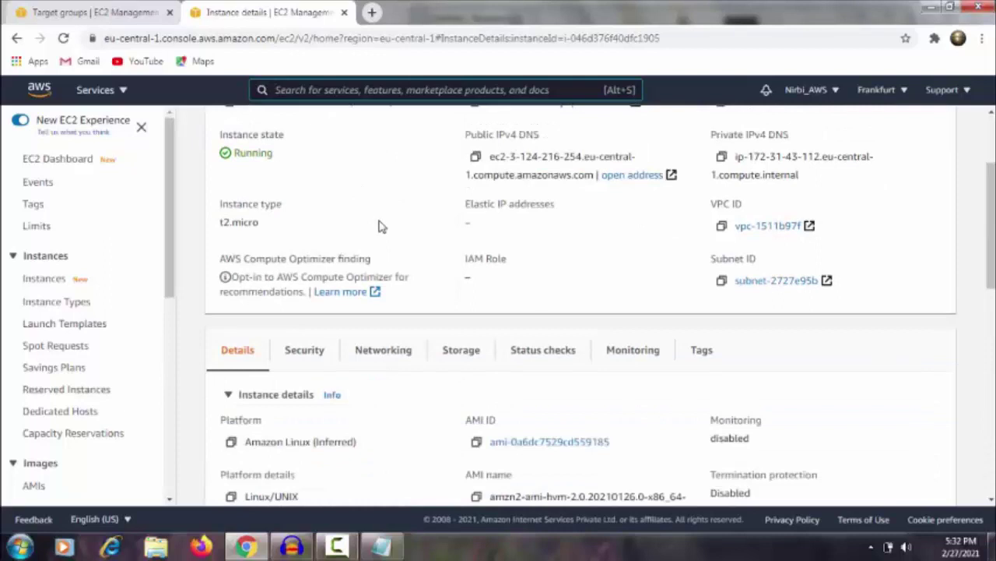
pyautogui.scroll(2, 380, 226)
pyautogui.moveTo(354, 247); pyautogui.dragTo(395, 247)
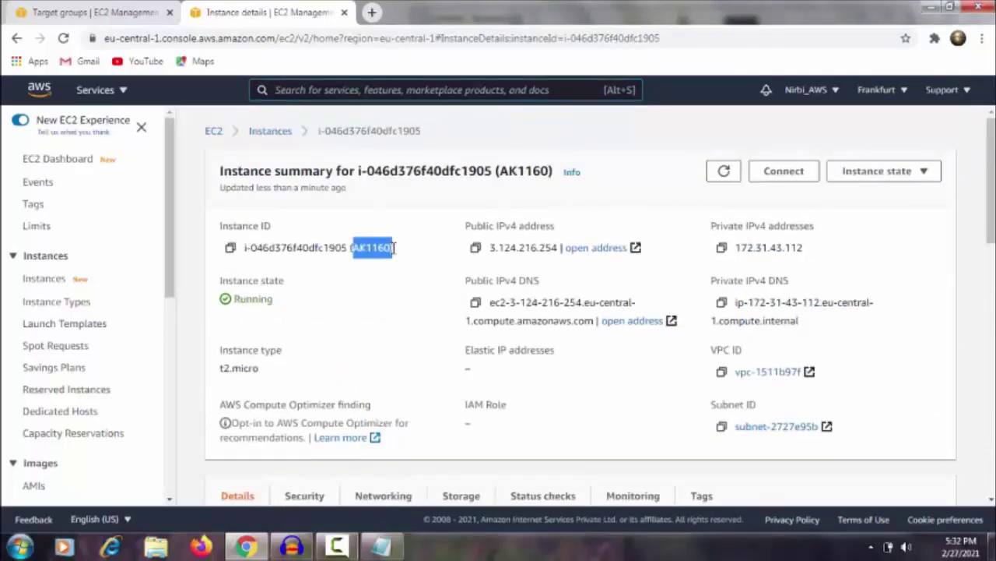
# - Connect to instance AK1160 through EC2 Instance Connect with the user name ec2-user
pyautogui.click(798, 178)
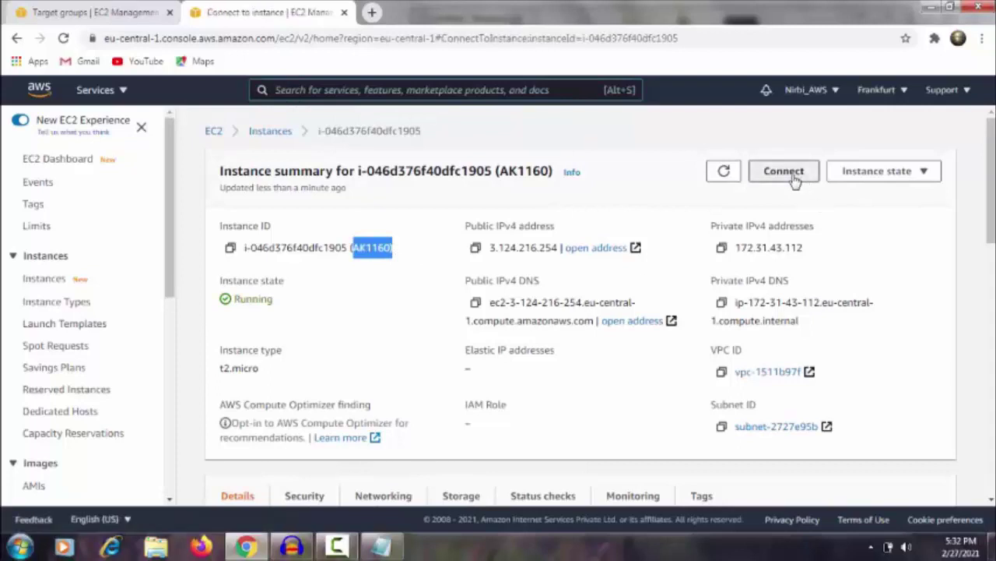
pyautogui.scroll(-1, 545, 311)
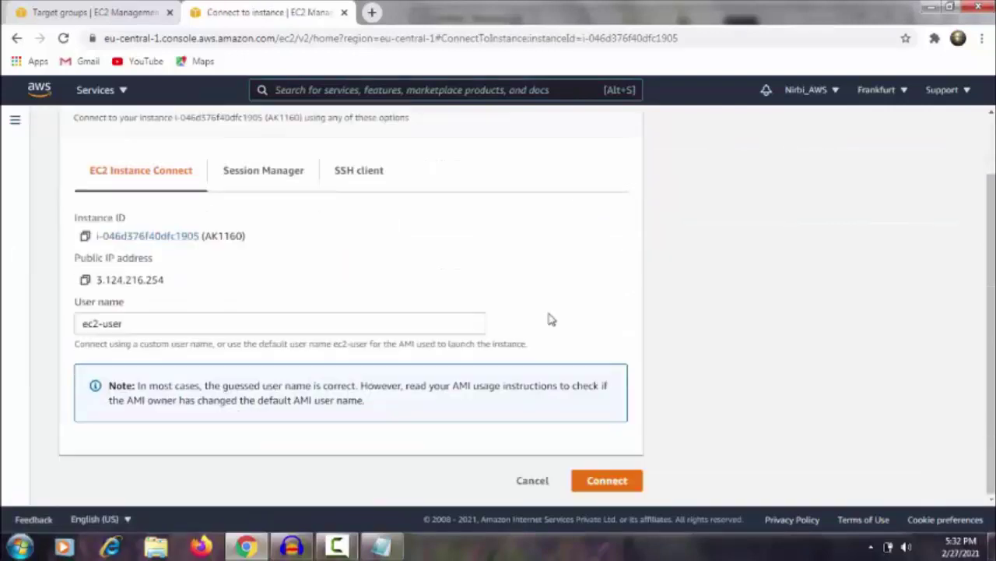
pyautogui.click(606, 480)
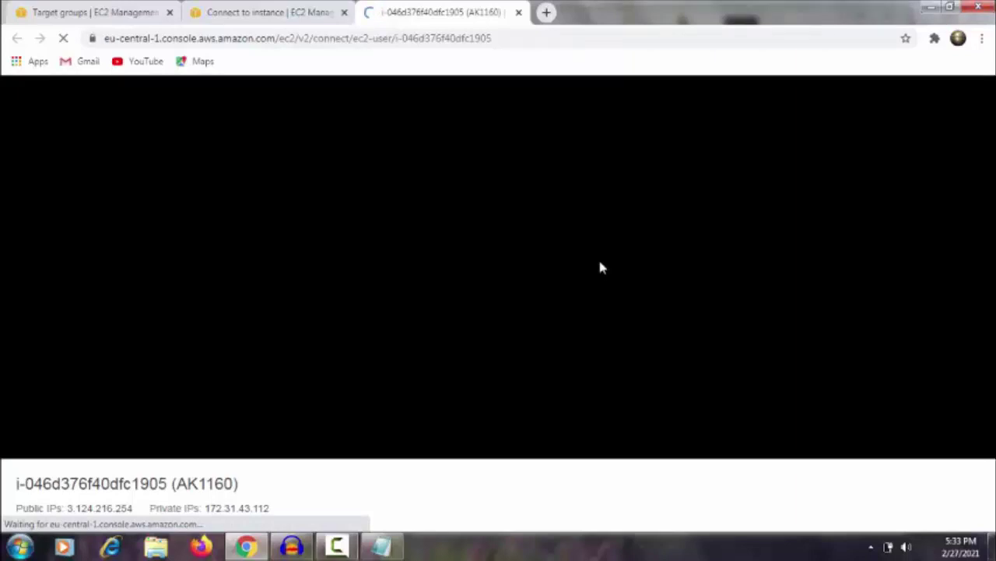
# - Switch to a new Notepad document, place its window beside the terminal and write "AK1160 ------- >"
pyautogui.click(20, 547)
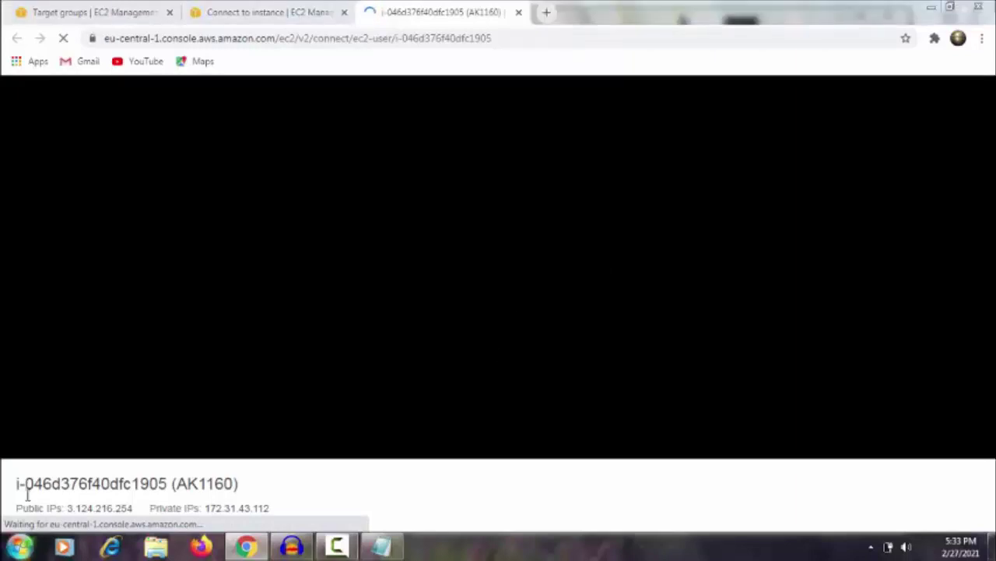
pyautogui.click(56, 176)
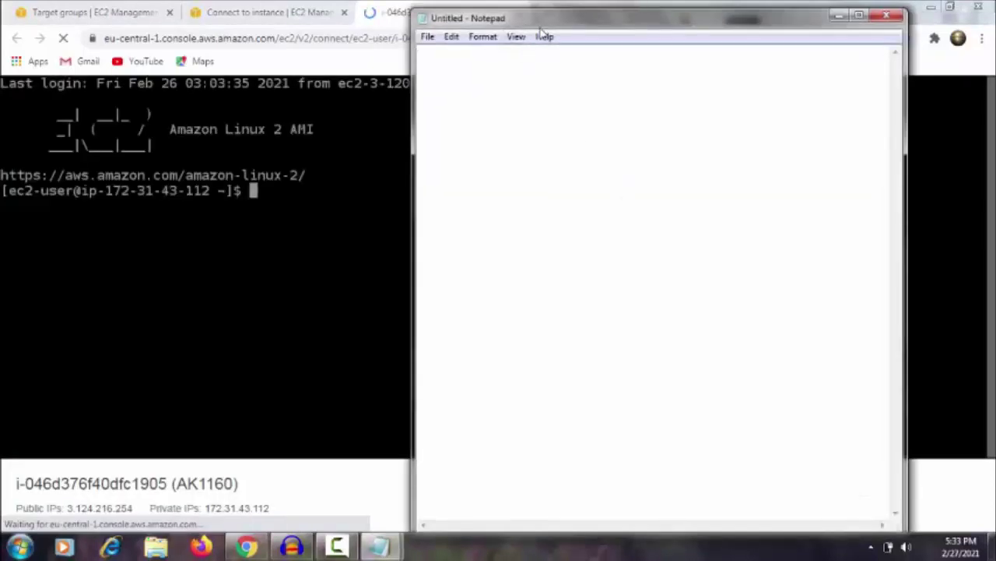
pyautogui.moveTo(541, 30); pyautogui.dragTo(703, 134)
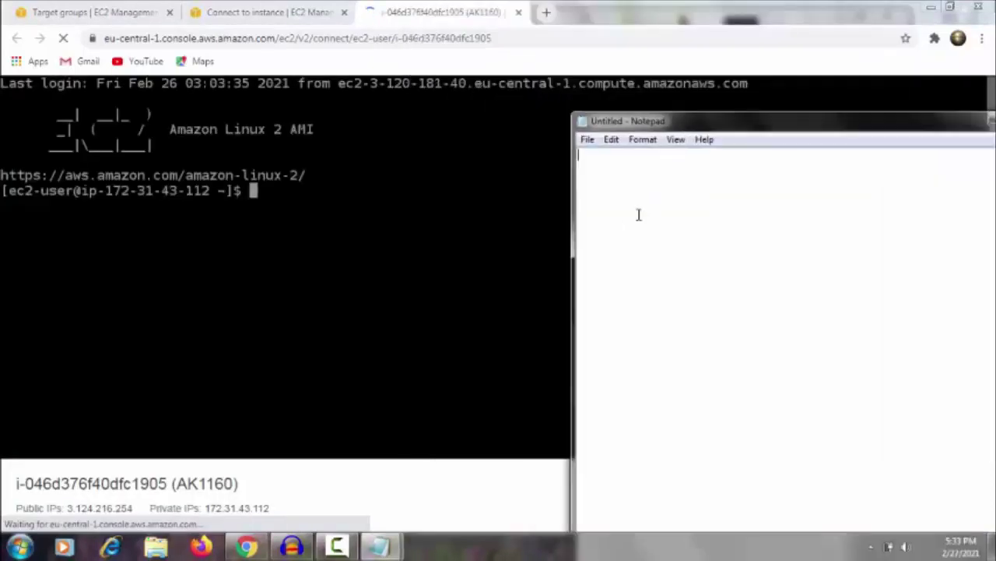
pyautogui.write('A')
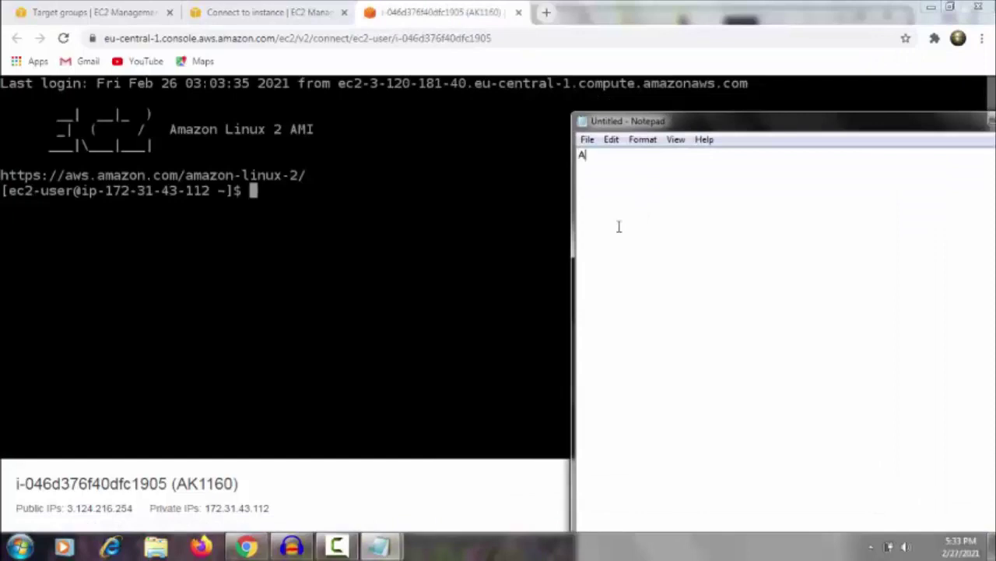
pyautogui.write('K1160 ------- >')
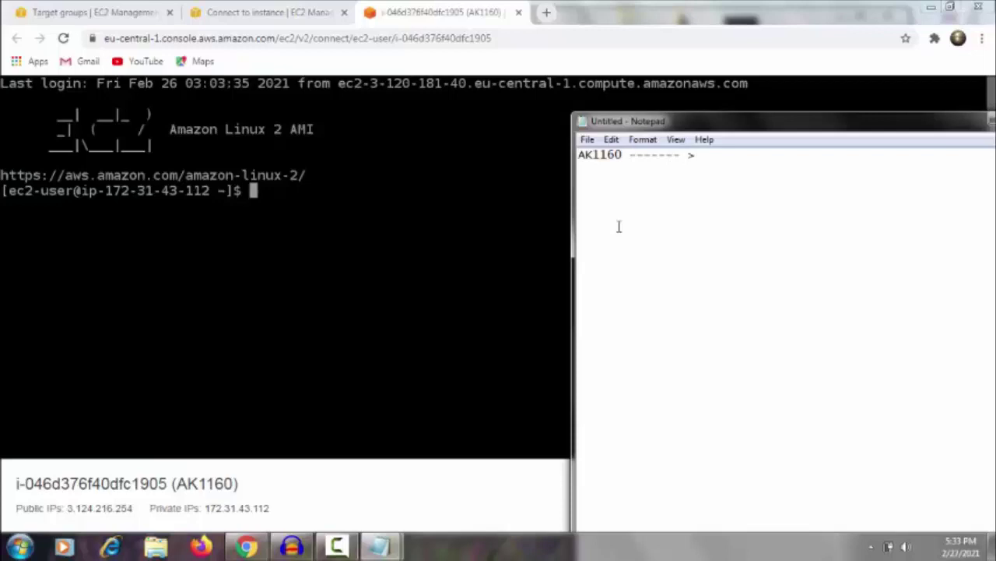
# - Return to the AK1160 browser terminal and switch to the root user with sudo su
pyautogui.click(186, 266)
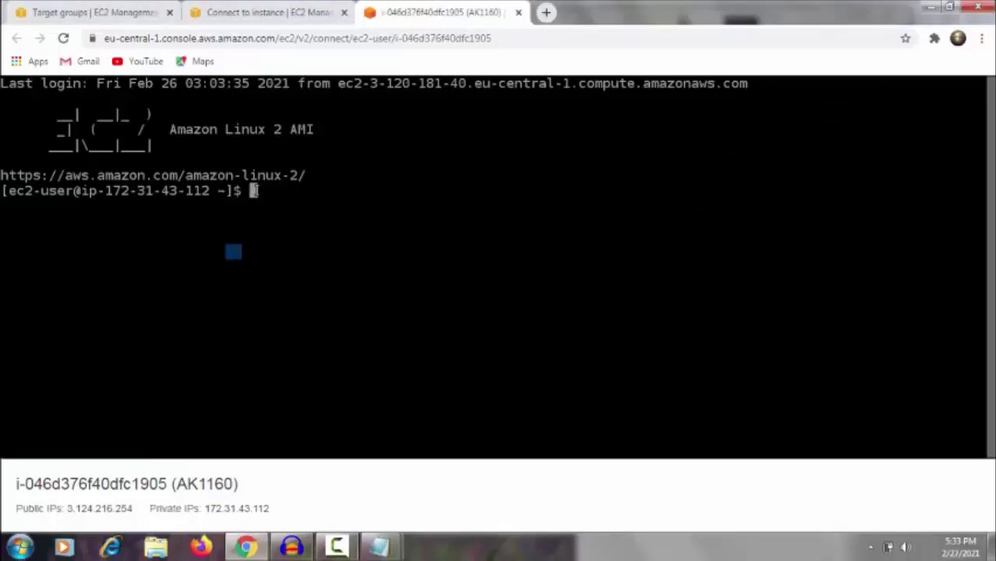
pyautogui.write('sudo su')
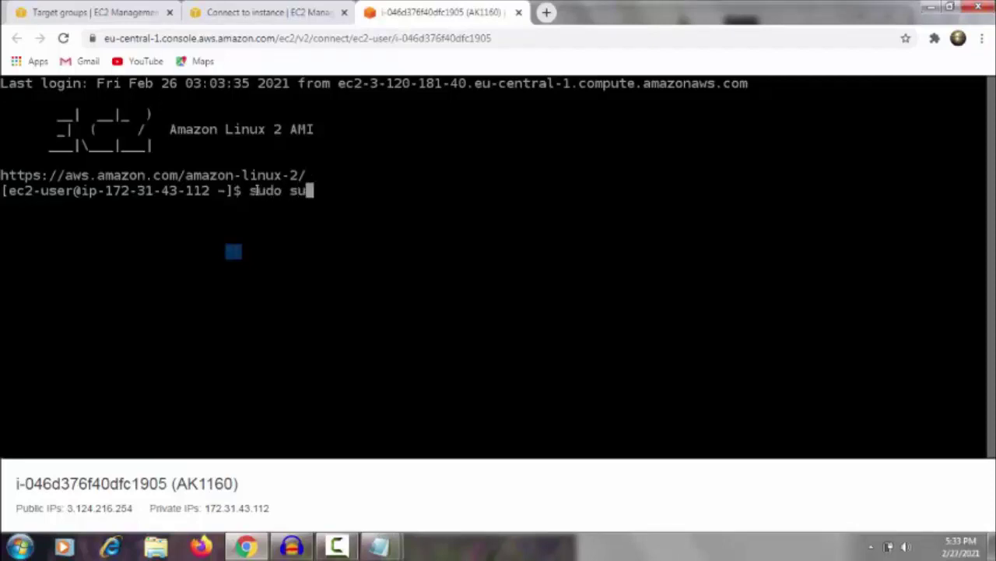
pyautogui.press('Return')
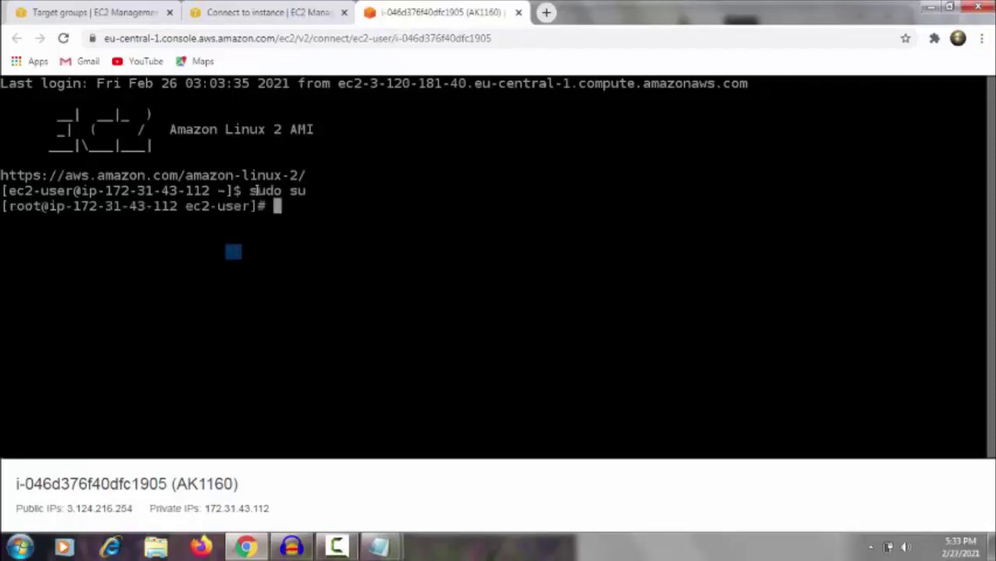
# - Run echo " hello World AK1160" at the root prompt to print the instance's greeting
pyautogui.write('echo " hello Word')
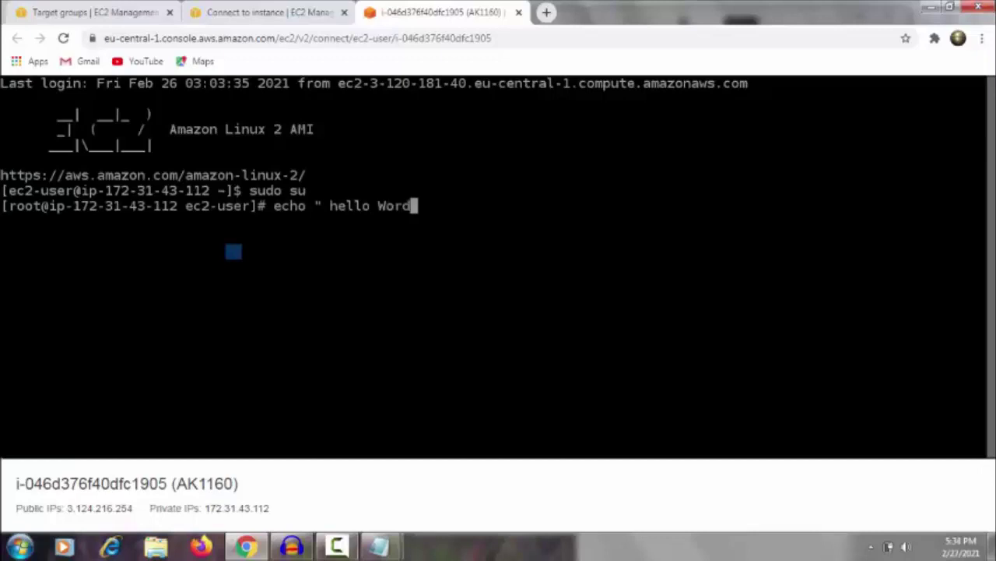
pyautogui.press('BackSpace')
pyautogui.write('ld AK')
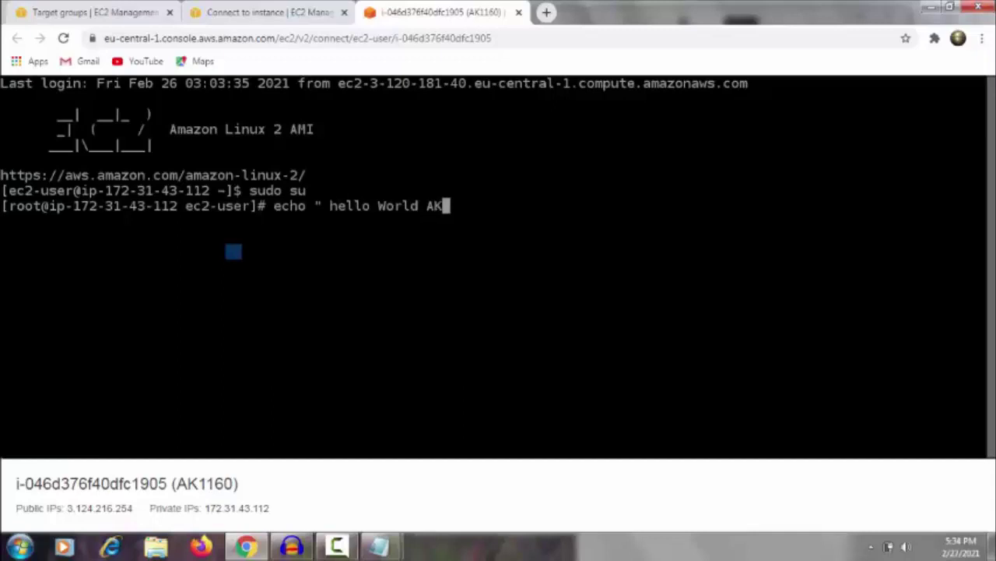
pyautogui.write('1160')
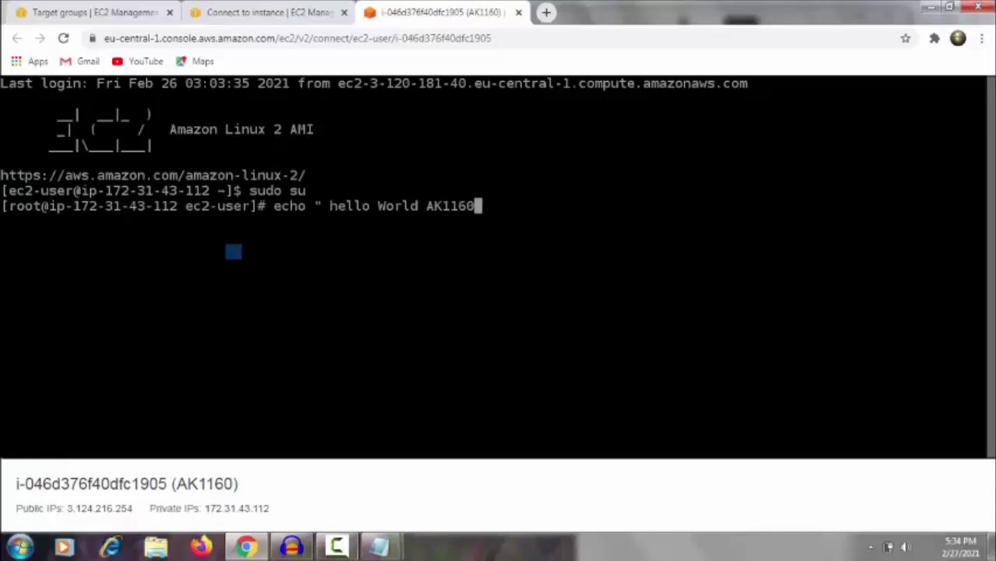
pyautogui.moveTo(176, 484); pyautogui.dragTo(243, 483)
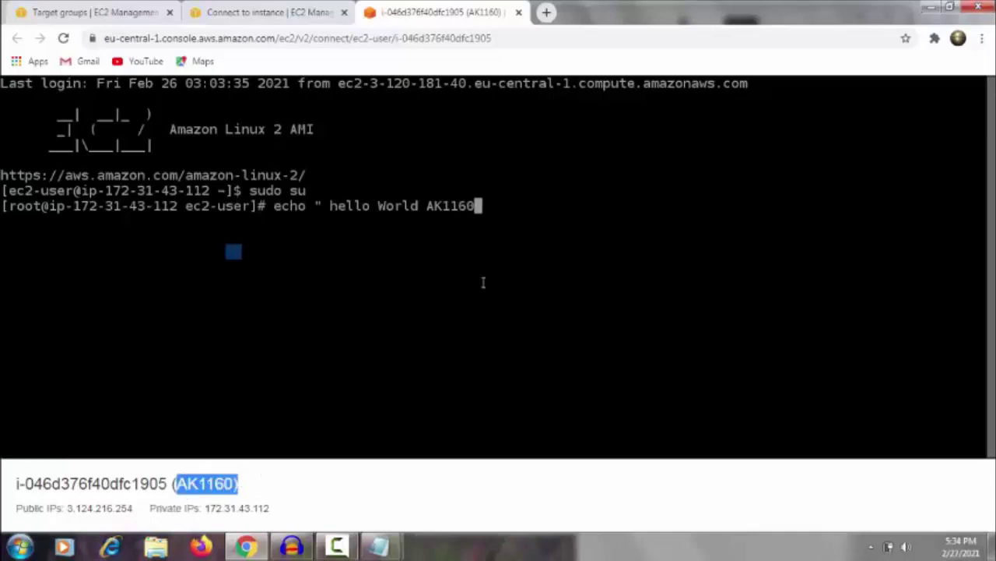
pyautogui.click(484, 206)
pyautogui.write('"')
pyautogui.press('Return')
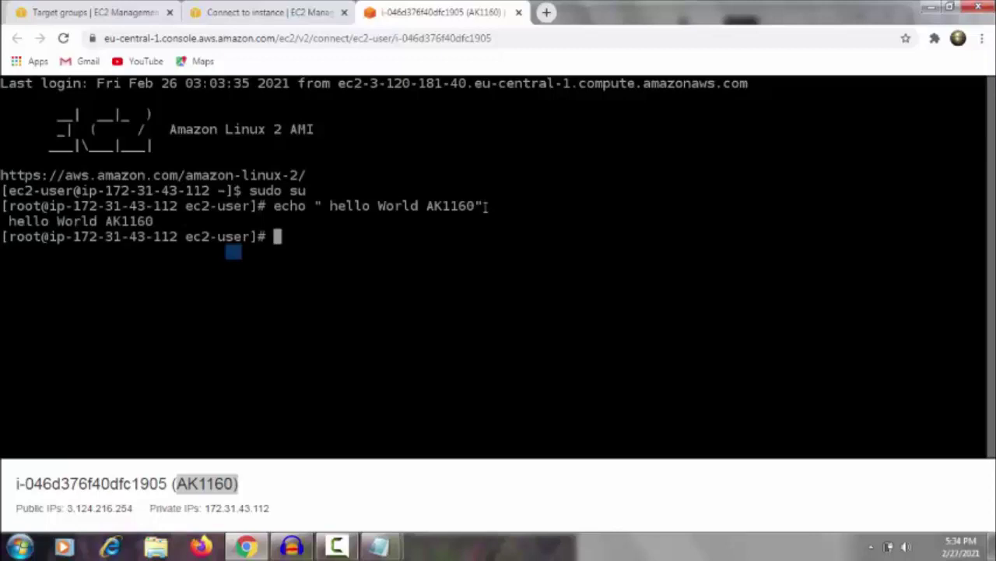
# - Run echo " hello World Ak1160 " > /var/www/html/index.html at the root prompt to write the greeting into the web page
pyautogui.write('echo "')
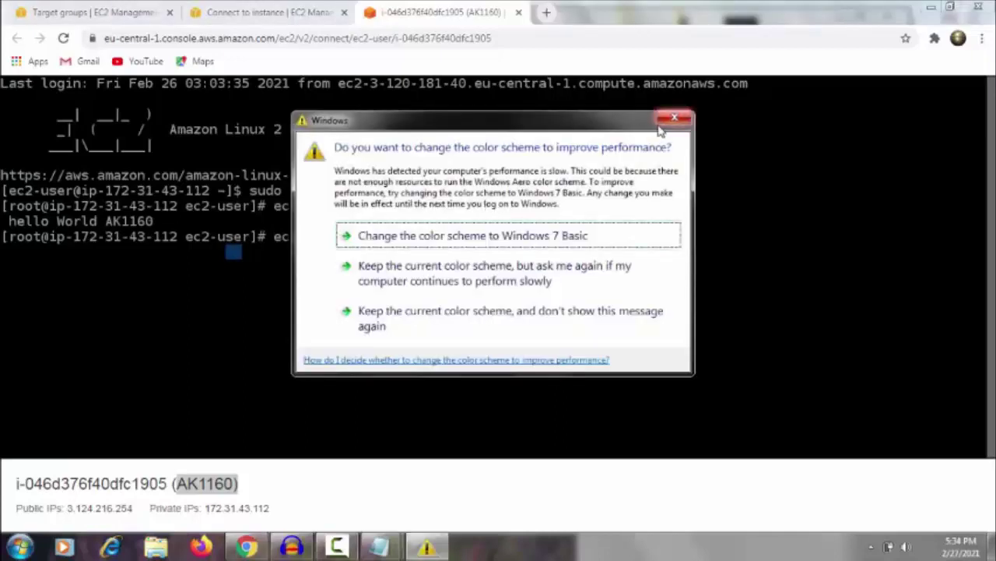
pyautogui.click(674, 118)
pyautogui.write('ho " hello Wor')
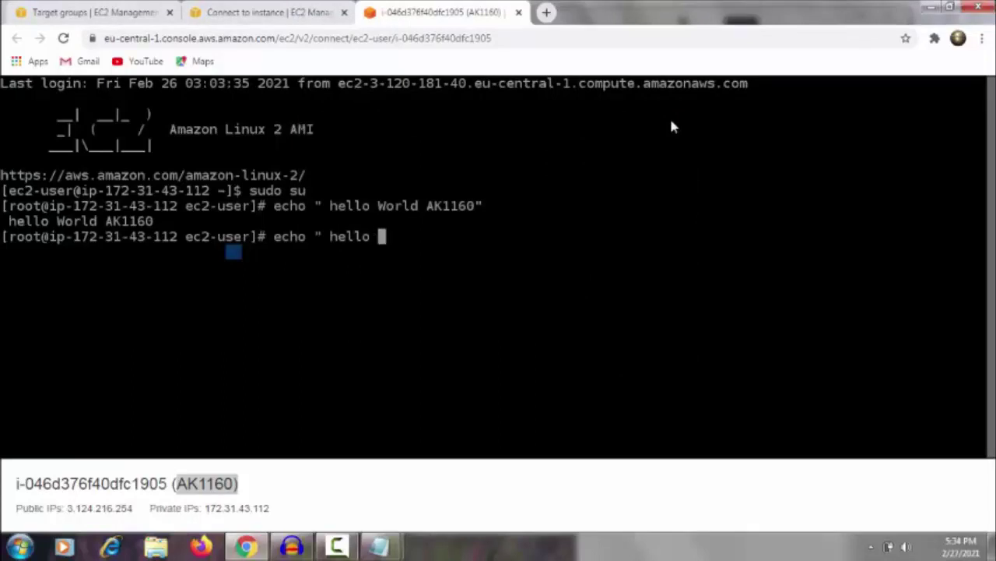
pyautogui.write('ld Ak')
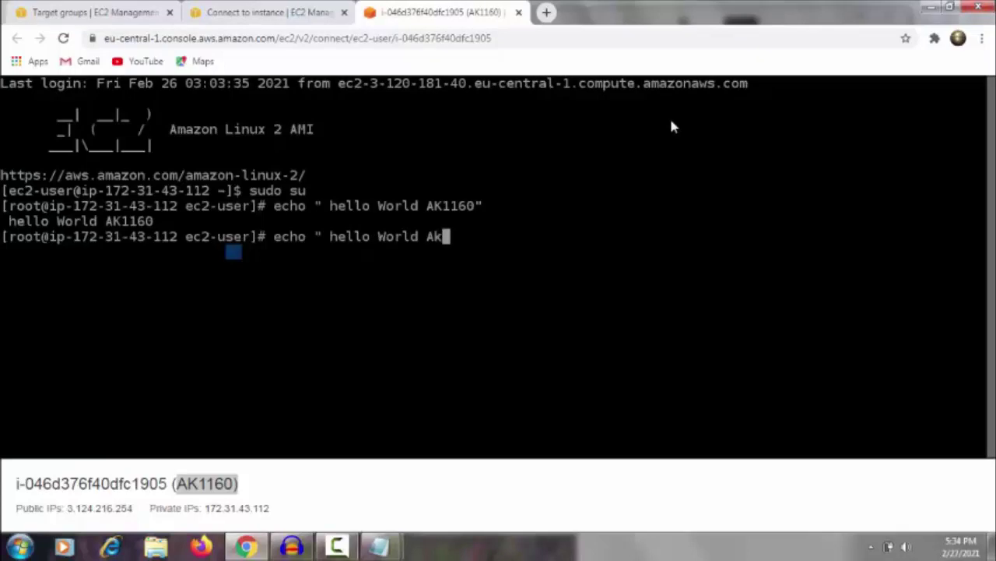
pyautogui.write('1160 " ')
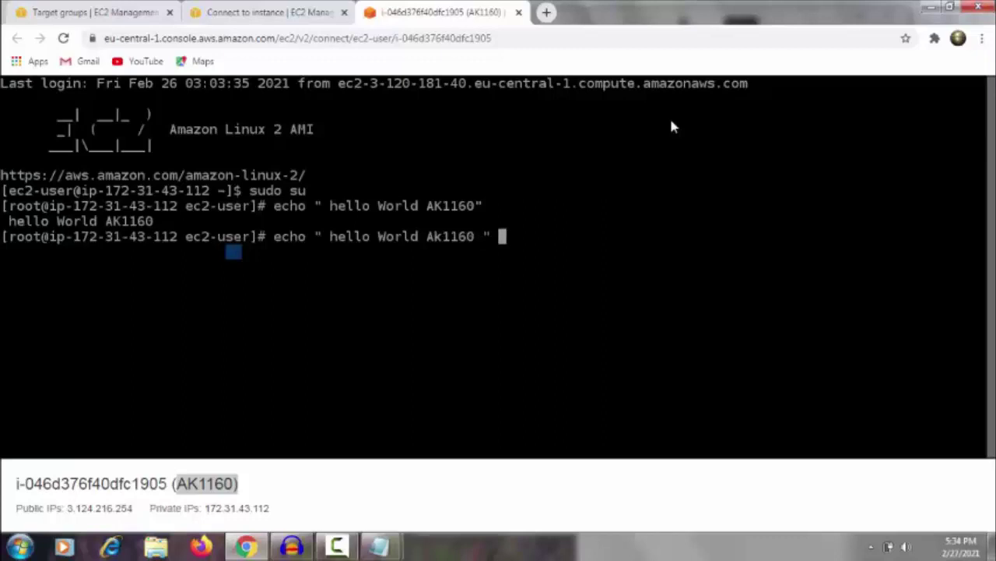
pyautogui.write('> /var/www/ht')
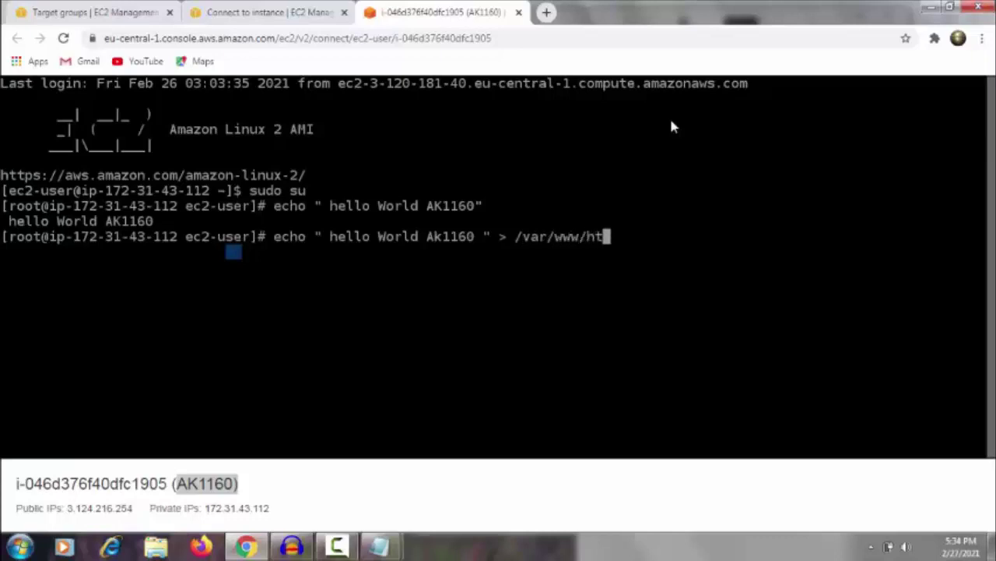
pyautogui.write('ml/index.')
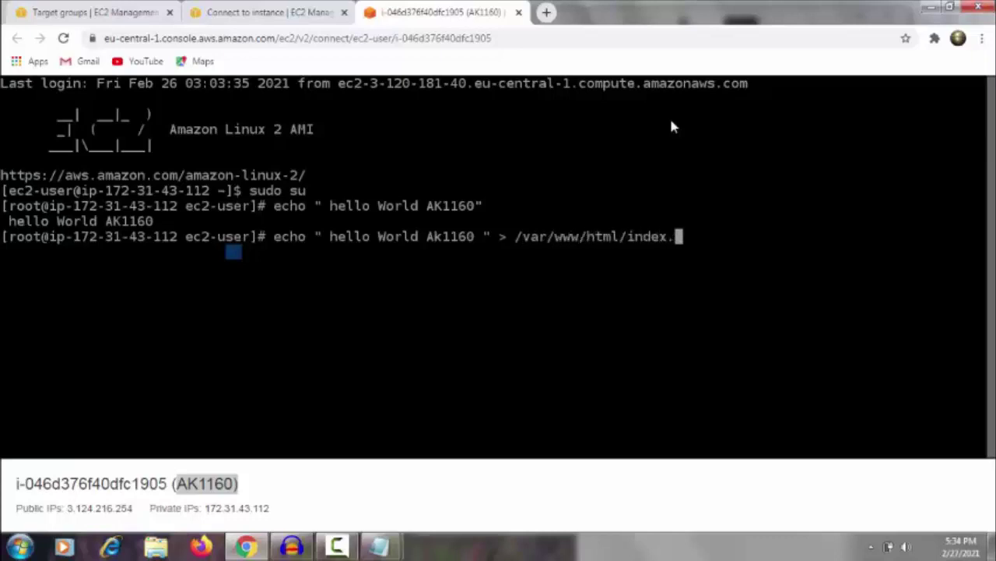
pyautogui.write('html')
pyautogui.press('Return')
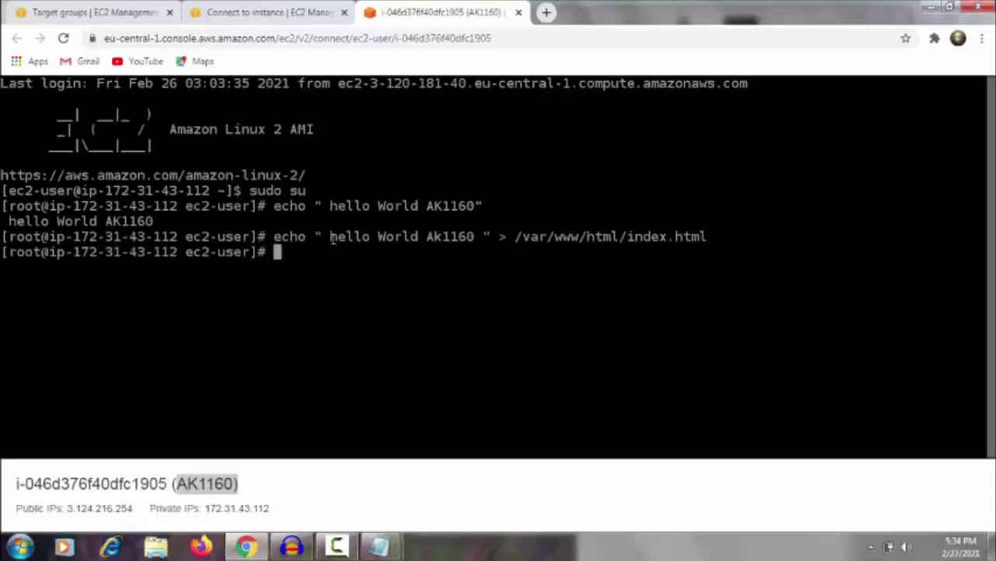
# - Switch to the untitled Notepad document and add "hello World Ak1160" after the arrow on the AK1160 line
pyautogui.moveTo(332, 236); pyautogui.dragTo(418, 236)
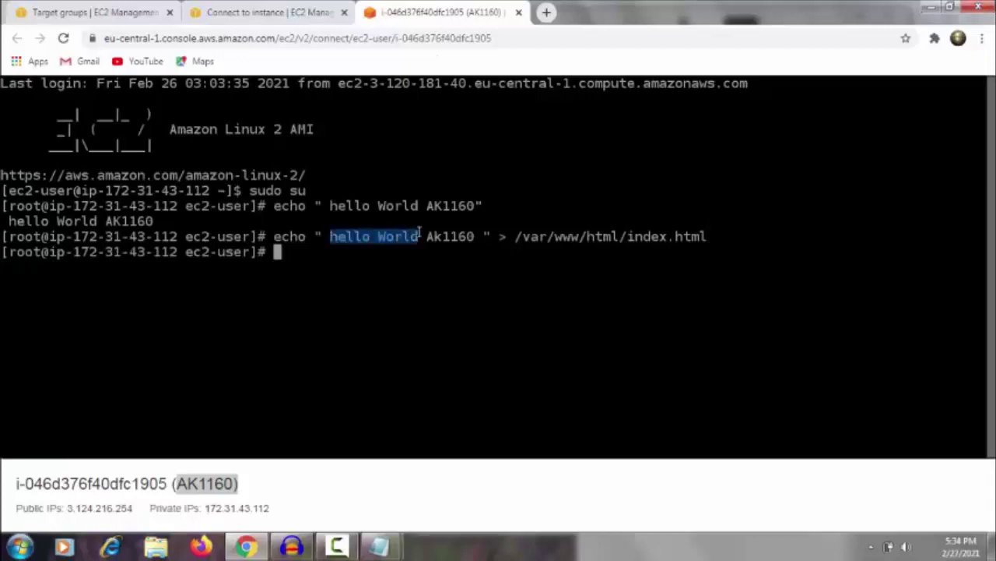
pyautogui.moveTo(382, 546)
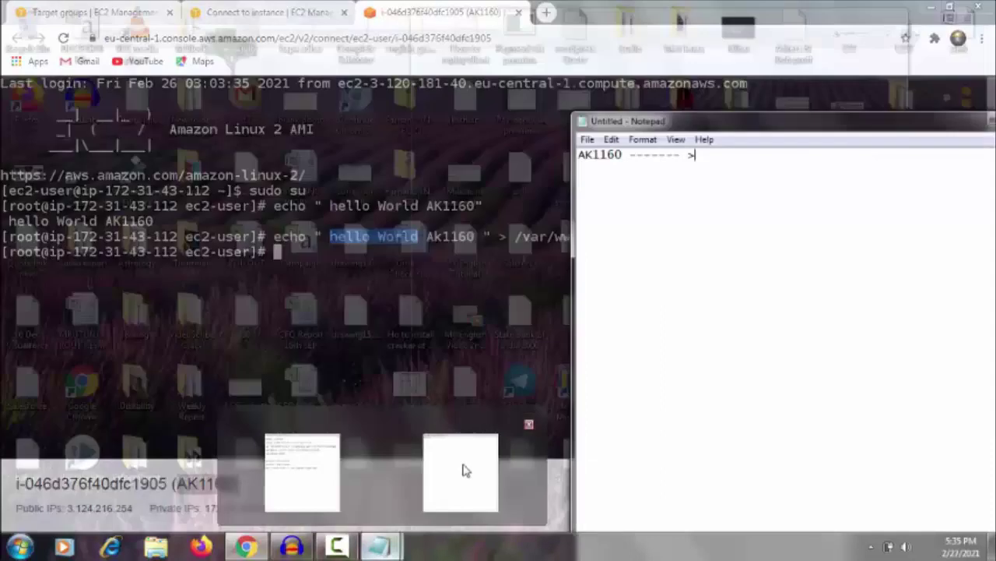
pyautogui.click(465, 469)
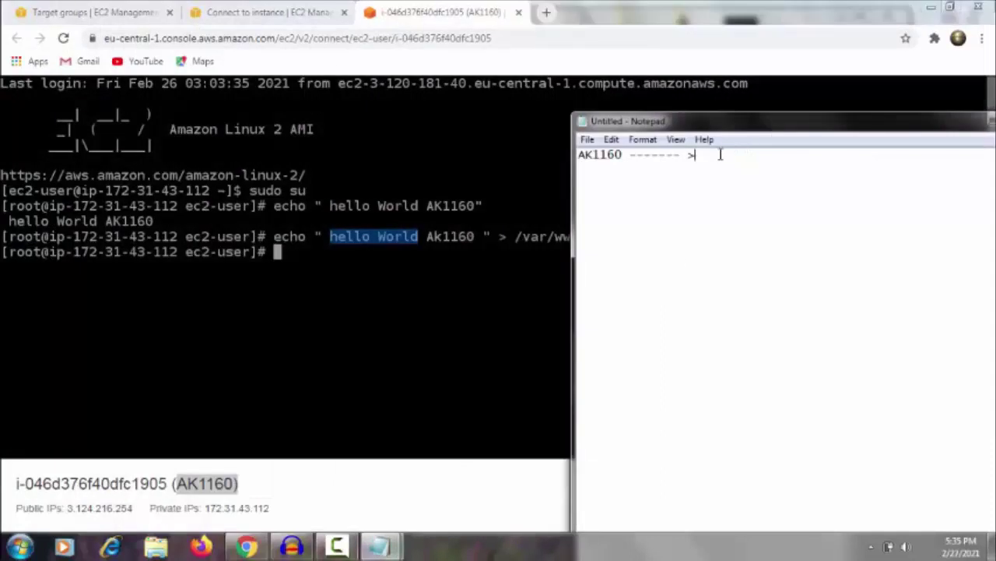
pyautogui.write('hello World Ak1160')
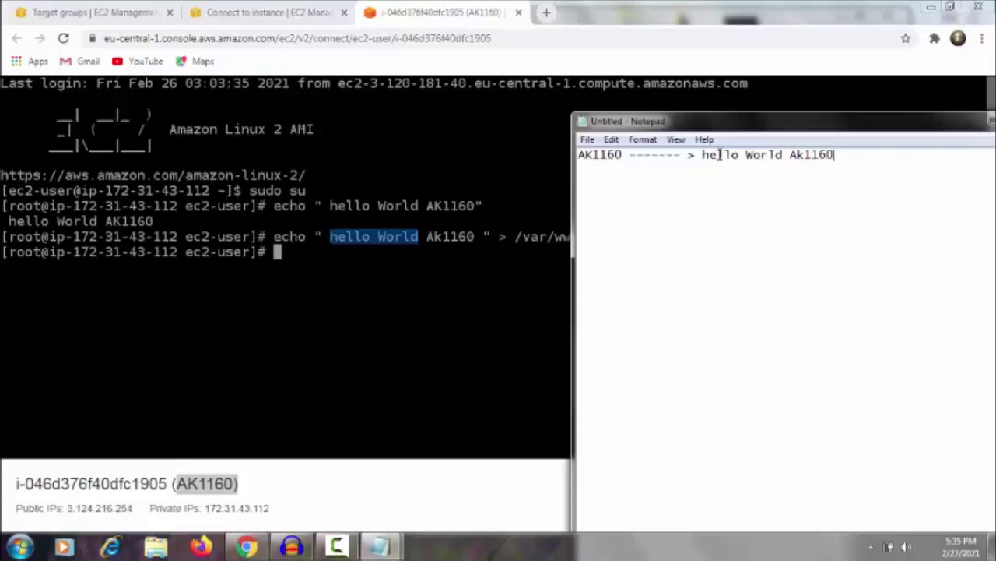
pyautogui.moveTo(867, 161); pyautogui.dragTo(579, 156)
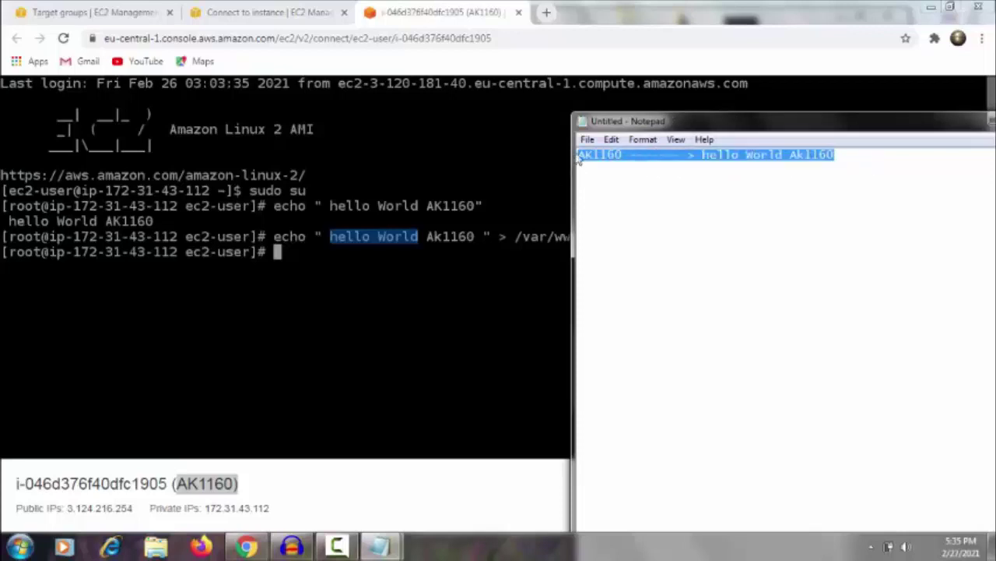
pyautogui.click(712, 167)
pyautogui.moveTo(703, 158); pyautogui.dragTo(842, 159)
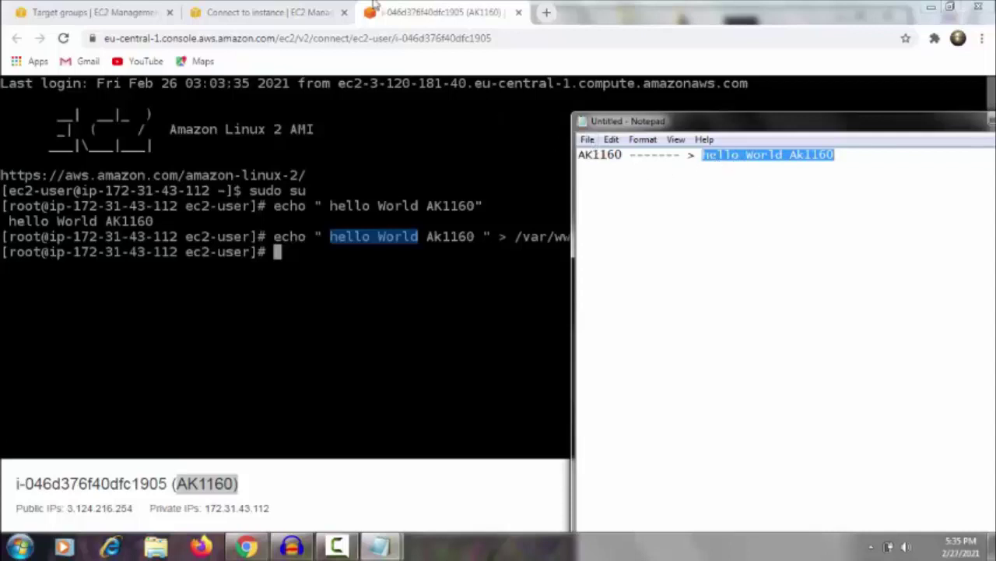
# - Close the AK1160 browser terminal, go back to the EC2 Instances list and open the details of instance Info160
pyautogui.click(290, 9)
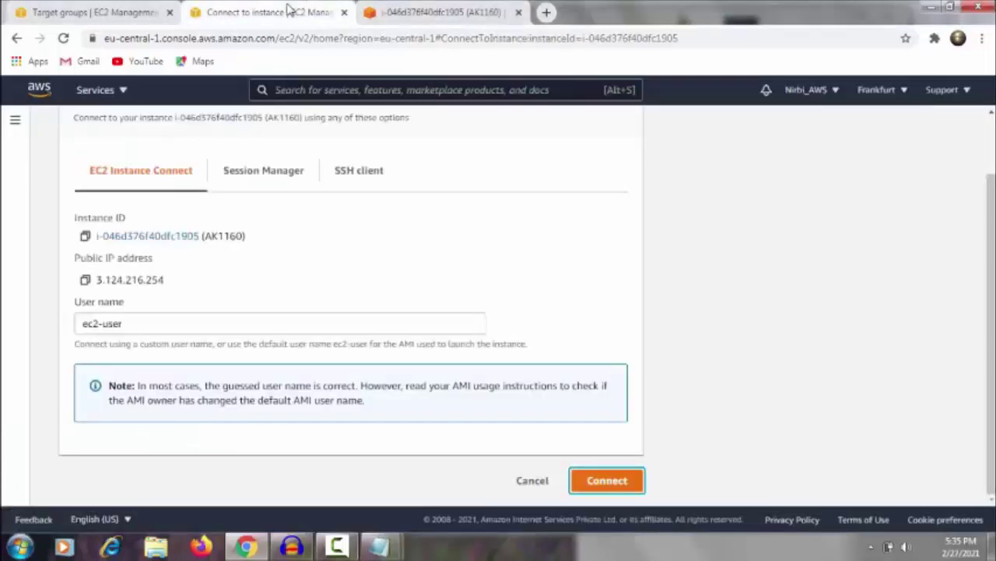
pyautogui.click(17, 38)
pyautogui.click(490, 12)
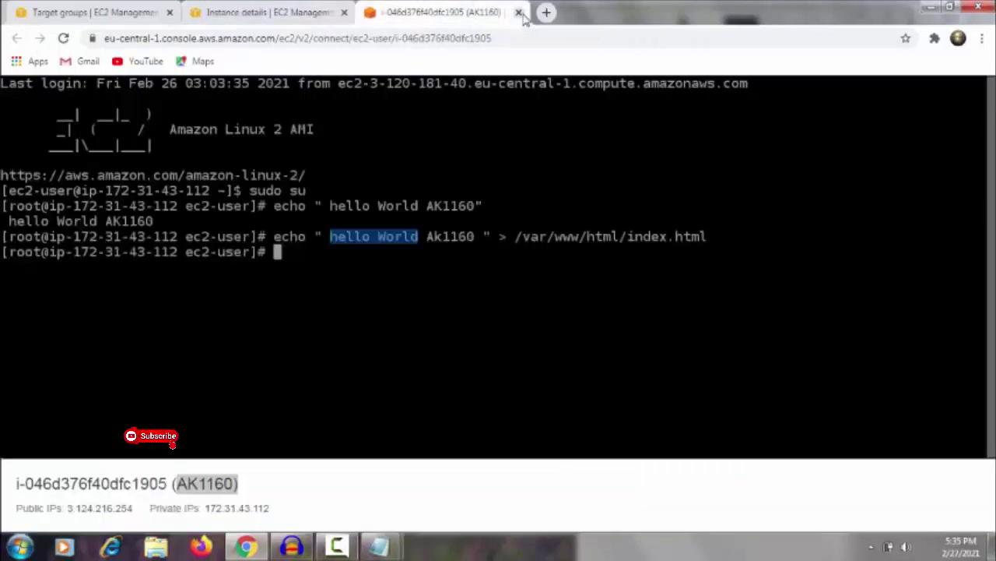
pyautogui.click(518, 11)
pyautogui.click(18, 38)
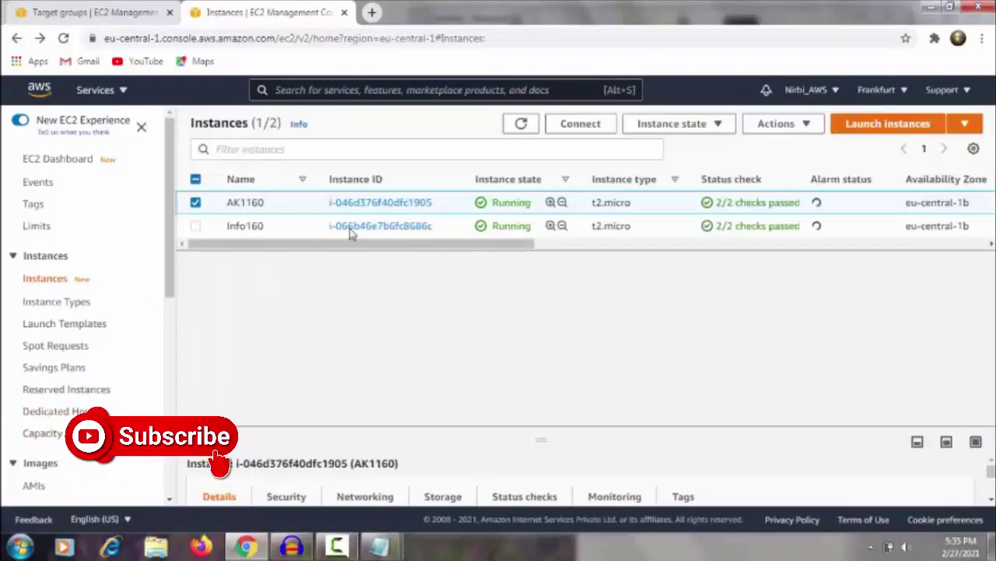
pyautogui.click(394, 227)
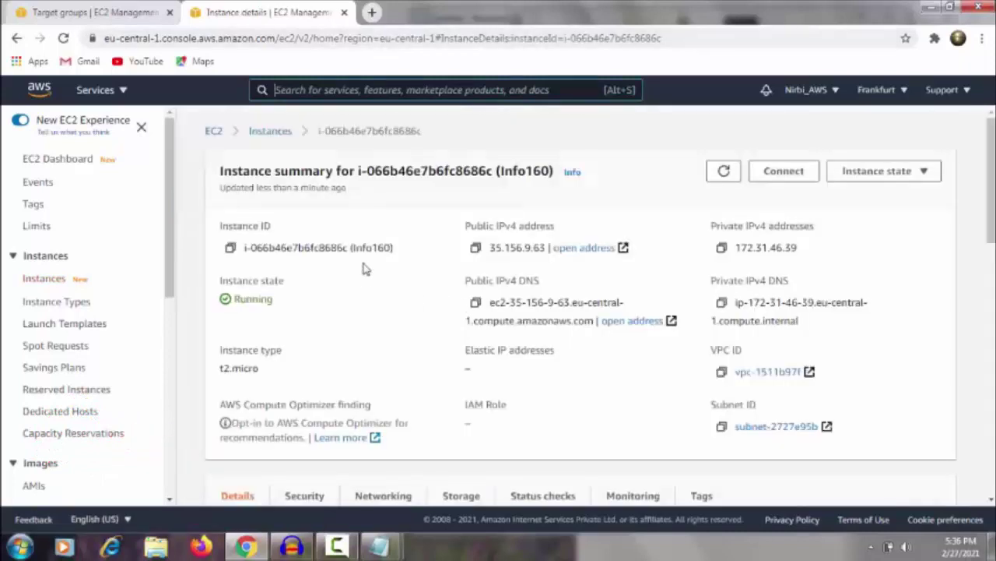
# - Copy the instance name Info160 into a new line of the Notepad document as "Info160 ------->" and minimize Notepad
pyautogui.moveTo(354, 253); pyautogui.dragTo(394, 254)
pyautogui.hotkey('ctrl', 'c')
pyautogui.click(379, 546)
pyautogui.click(445, 476)
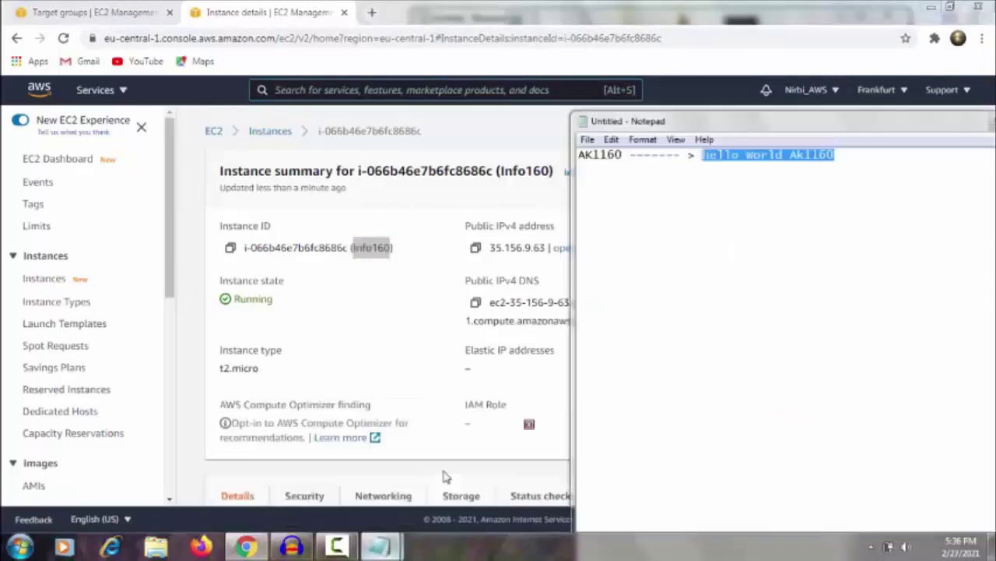
pyautogui.click(851, 162)
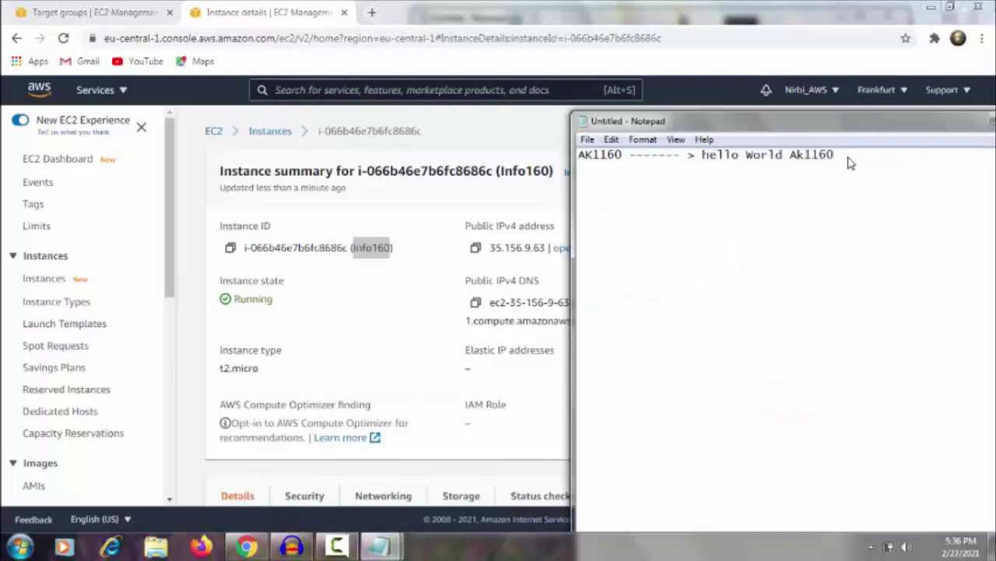
pyautogui.hotkey('ctrl', 'v')
pyautogui.write('-------')
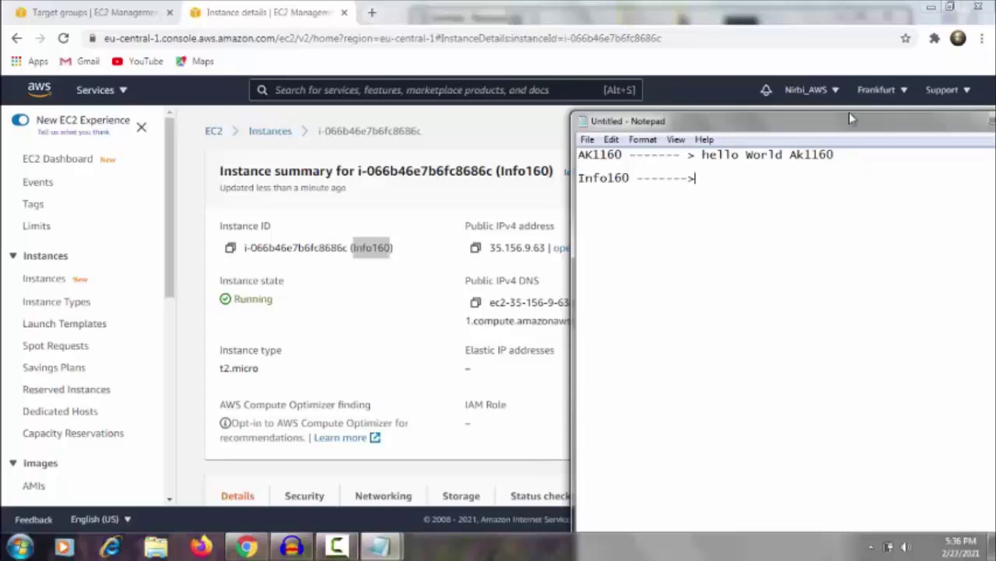
pyautogui.moveTo(856, 124); pyautogui.dragTo(688, 136)
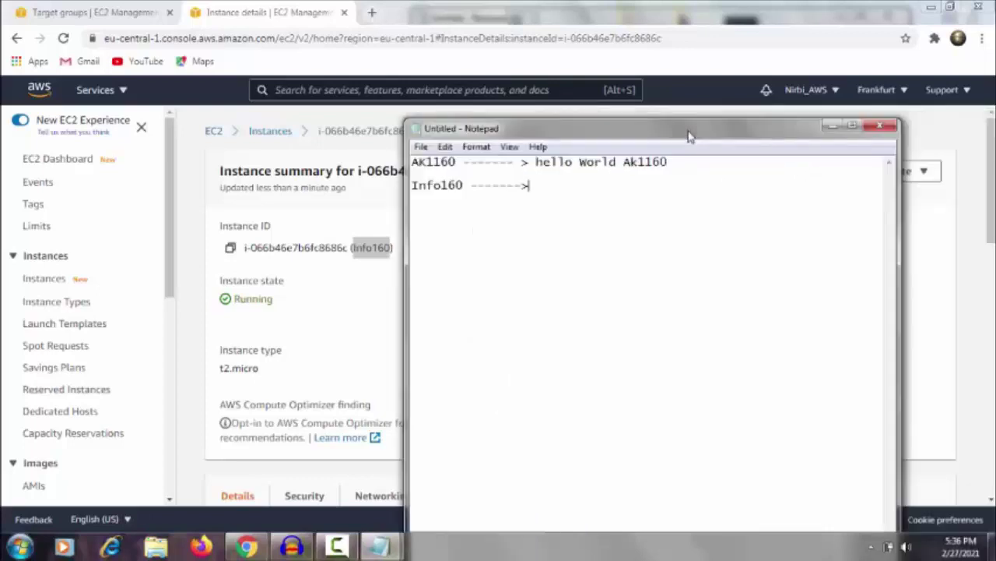
pyautogui.click(832, 128)
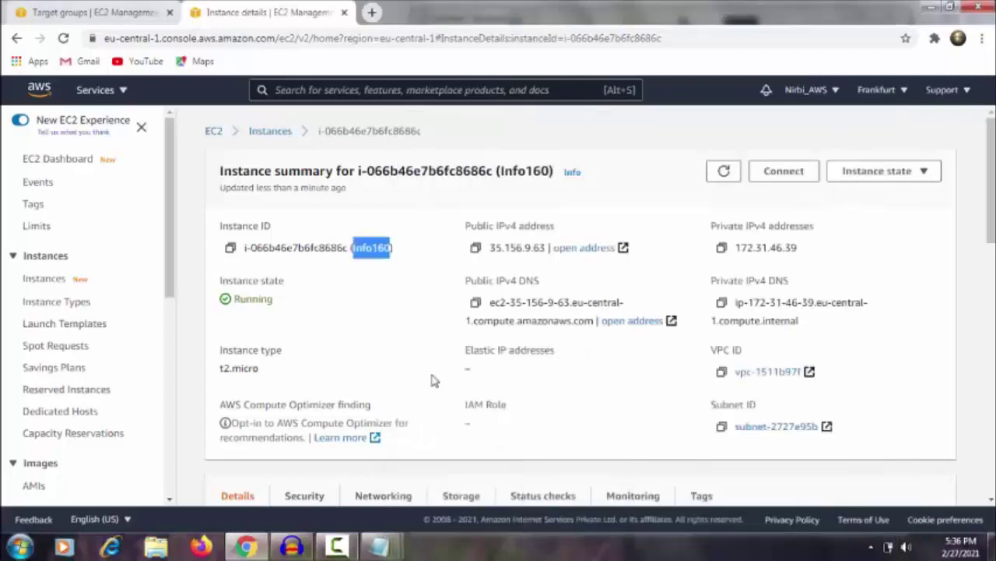
# - Connect to instance Info160 through EC2 Instance Connect with the user name ec2-user
pyautogui.scroll(-1, 399, 353)
pyautogui.scroll(-1, 398, 352)
pyautogui.scroll(2, 400, 351)
pyautogui.click(784, 175)
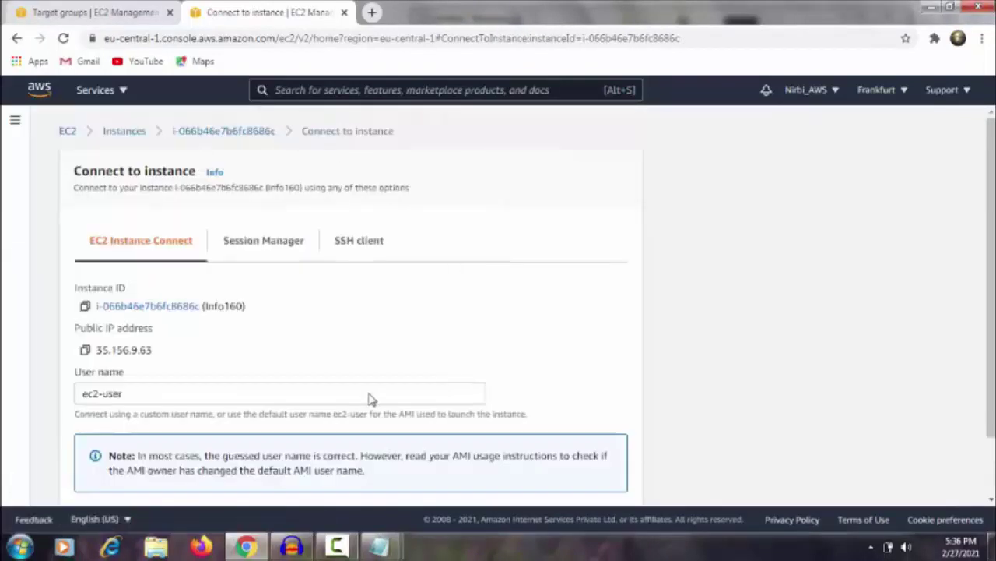
pyautogui.scroll(-1, 370, 398)
pyautogui.click(611, 483)
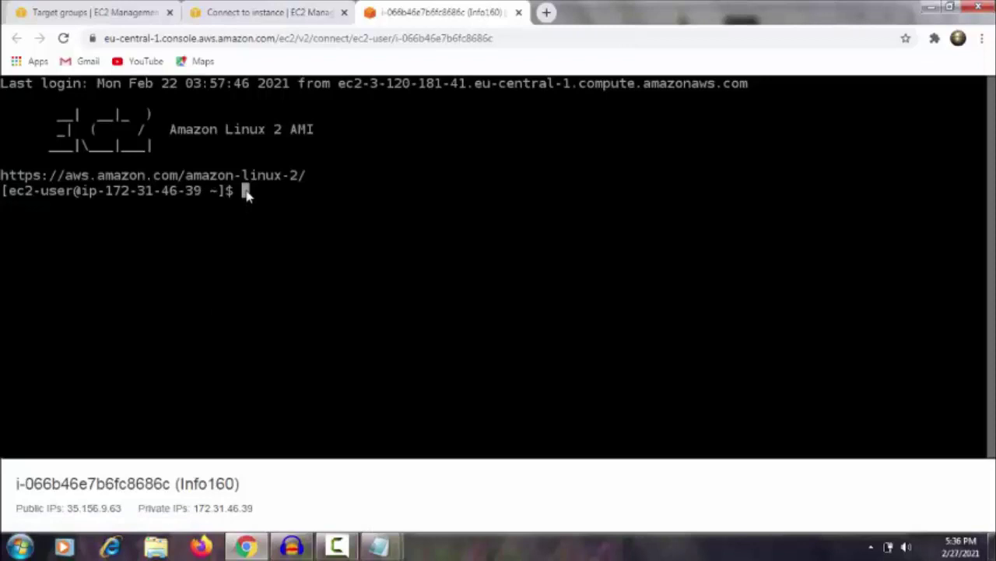
# - Switch to the root user in the Info160 browser terminal with sudo su
pyautogui.write('sus')
pyautogui.press('BackSpace')
pyautogui.write('do su')
pyautogui.press('Return')
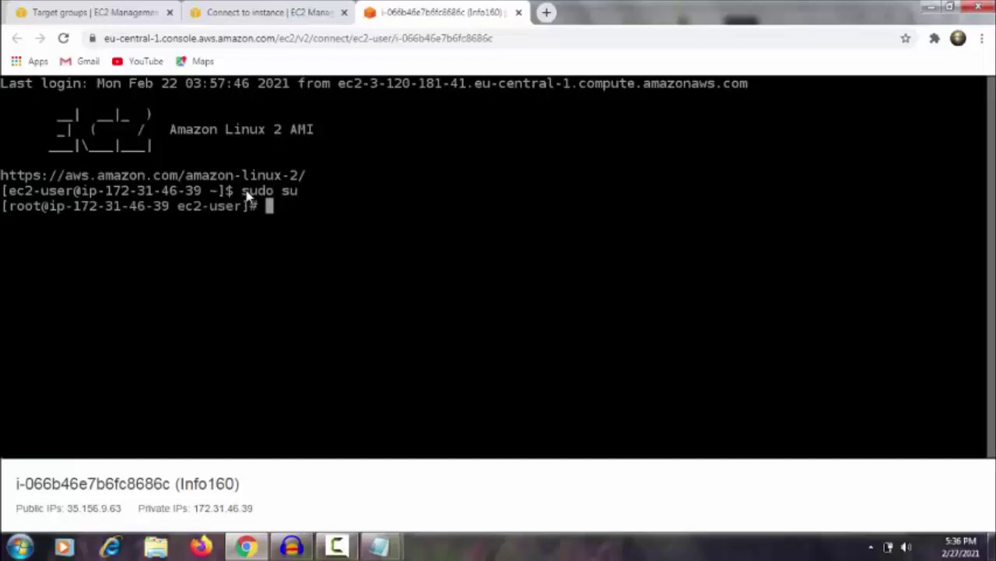
# - Run echo "hello Wordld Info160" at the root prompt to print the Info160 instance's greeting
pyautogui.write('echo "hellow W')
pyautogui.press('BackSpace')
pyautogui.press('BackSpace')
pyautogui.press('BackSpace')
pyautogui.press('BackSpace')
pyautogui.write('o')
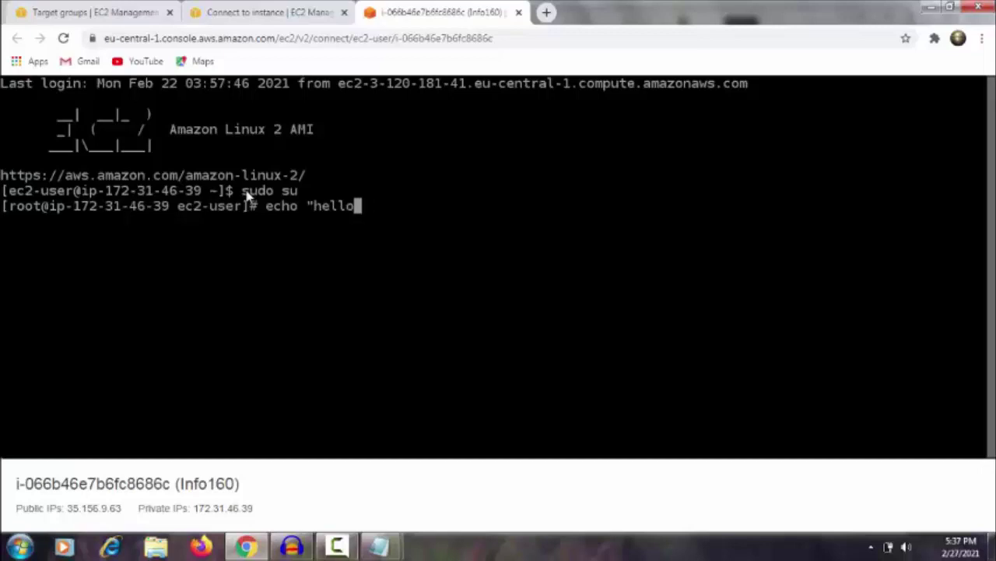
pyautogui.write(' Word')
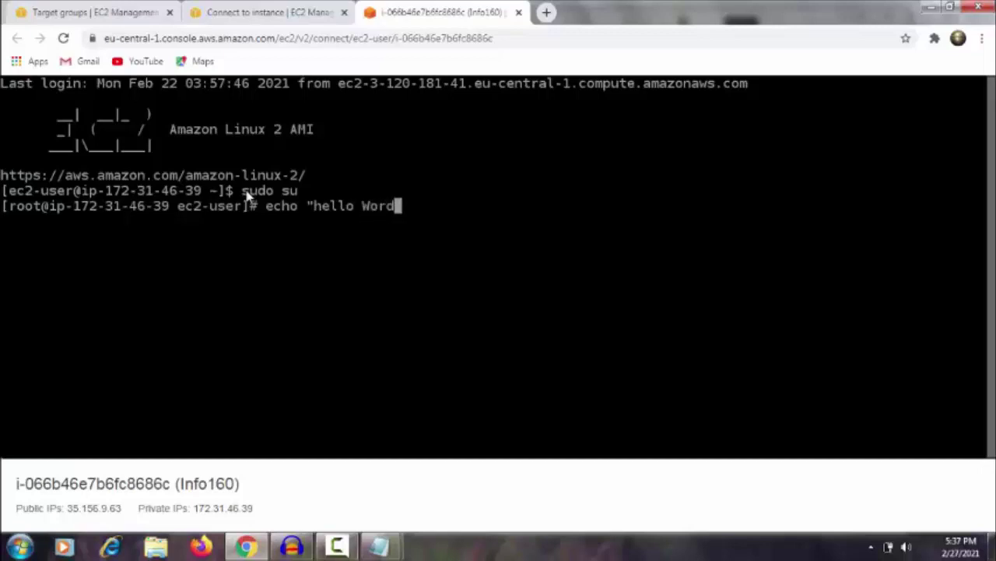
pyautogui.write('ld Info')
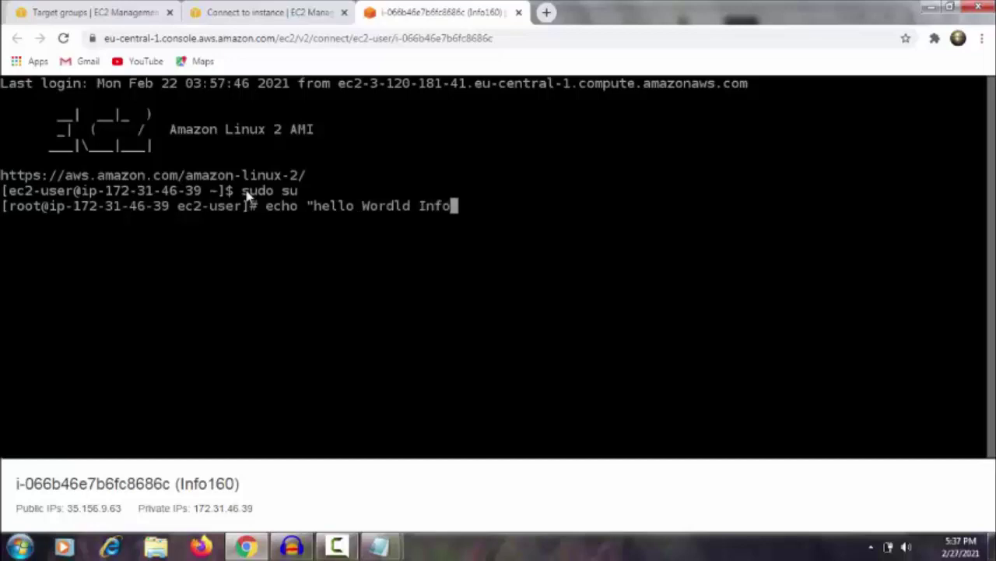
pyautogui.write('160"')
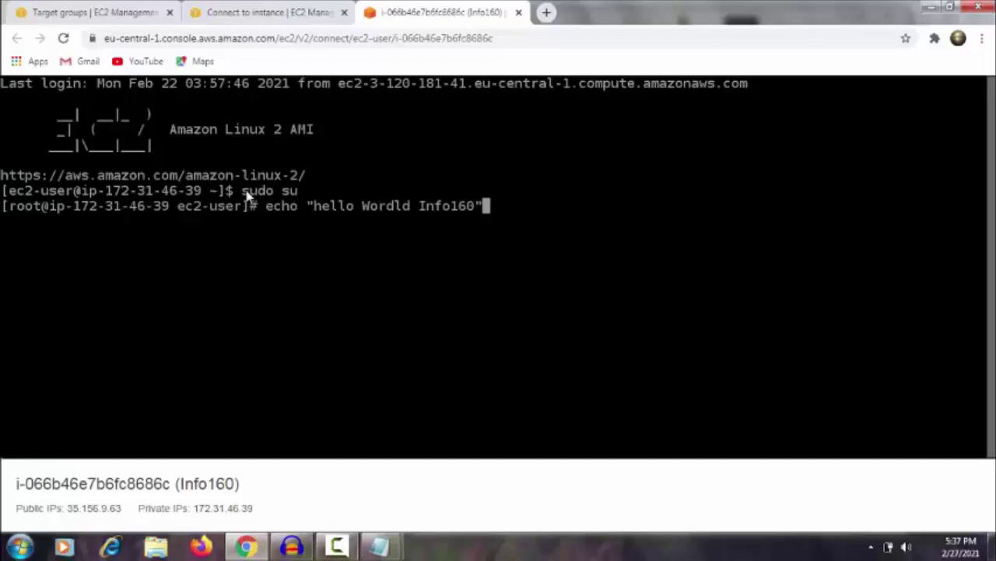
pyautogui.press('Return')
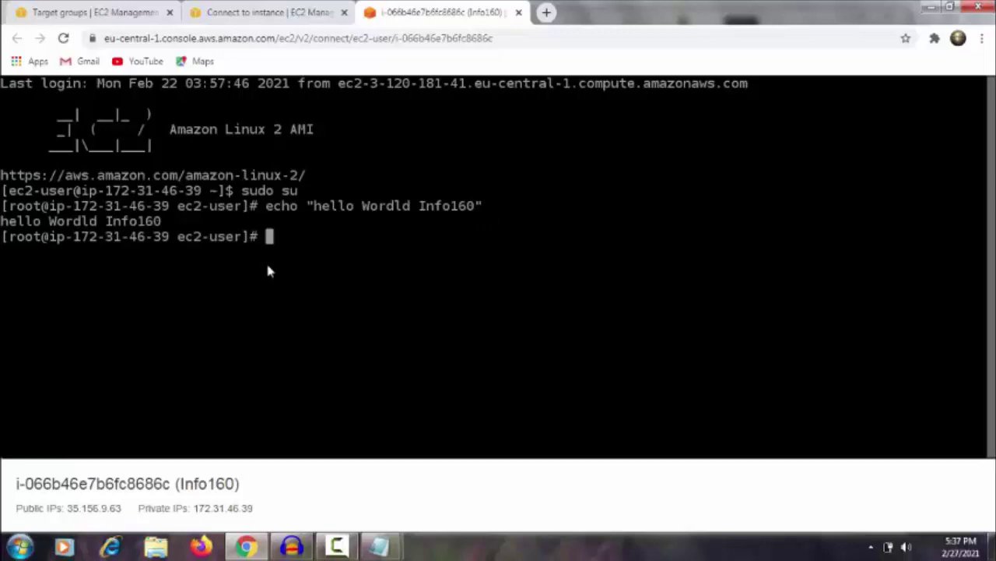
# - Write the greeting " hello World Info160 " to /var/www/html/index.html on the Info160 instance using echo with output redirection
pyautogui.write('echo " he')
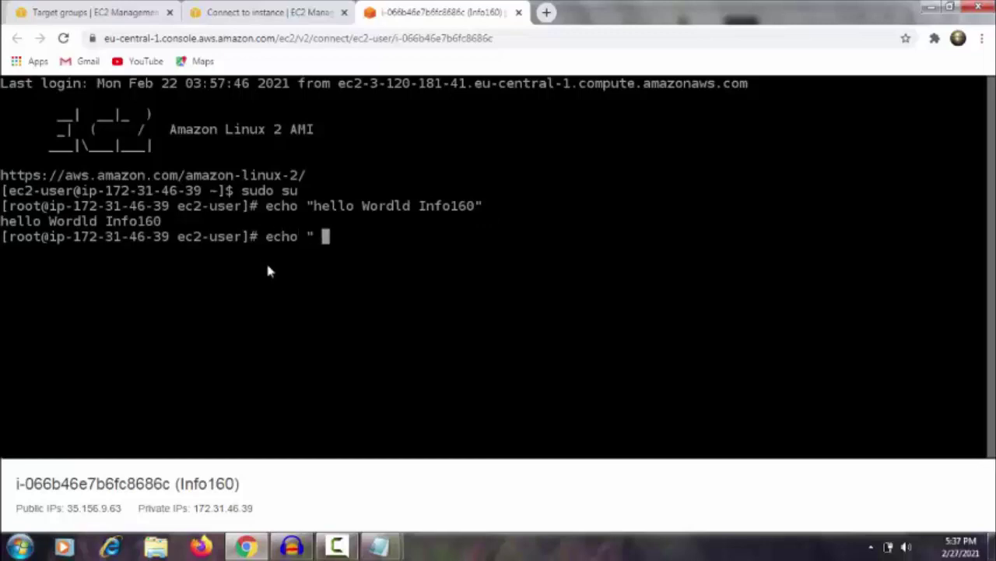
pyautogui.write('llo Word')
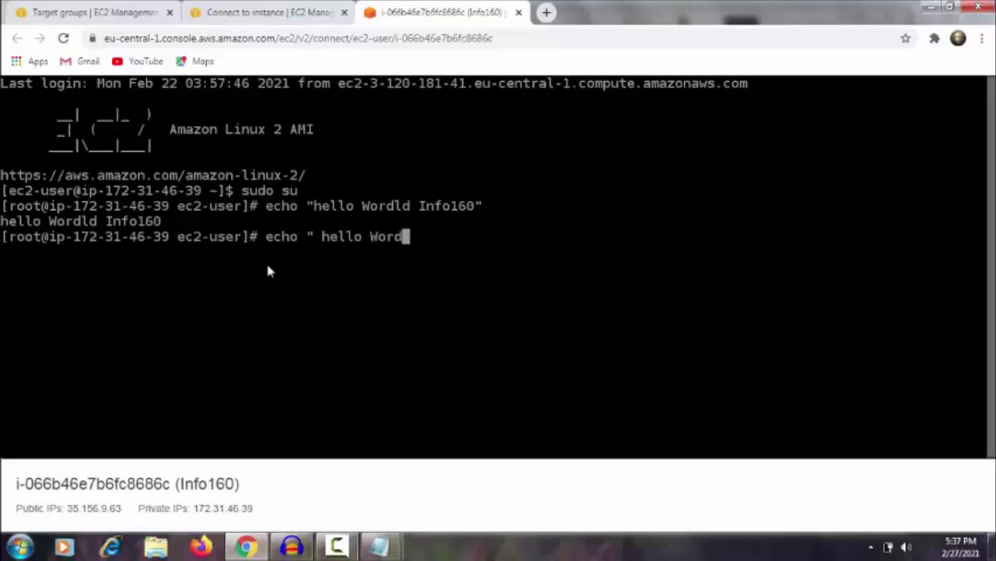
pyautogui.press('BackSpace')
pyautogui.write('ld info')
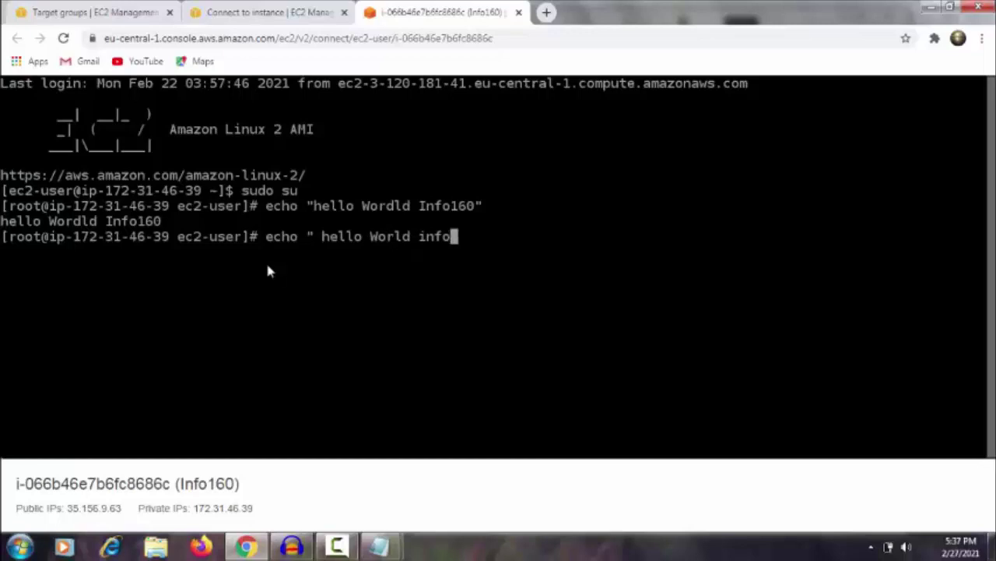
pyautogui.press('BackSpace')
pyautogui.press('BackSpace')
pyautogui.press('BackSpace')
pyautogui.press('BackSpace')
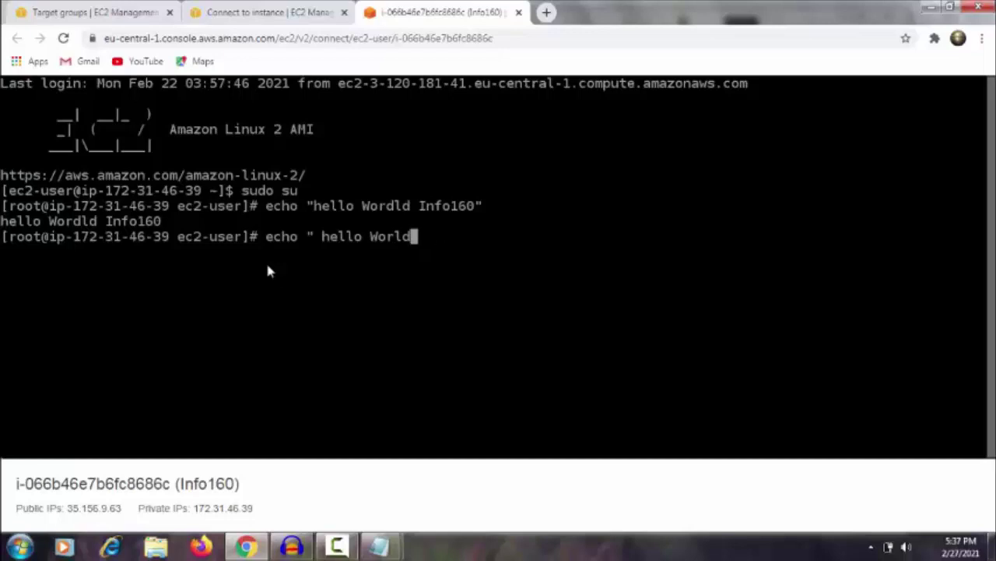
pyautogui.write('Info')
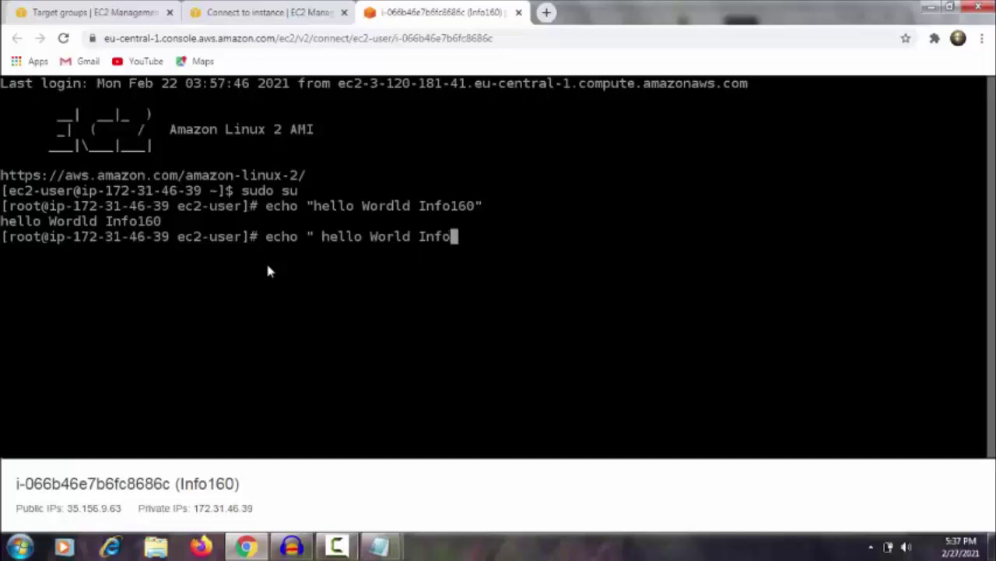
pyautogui.write('160 " >')
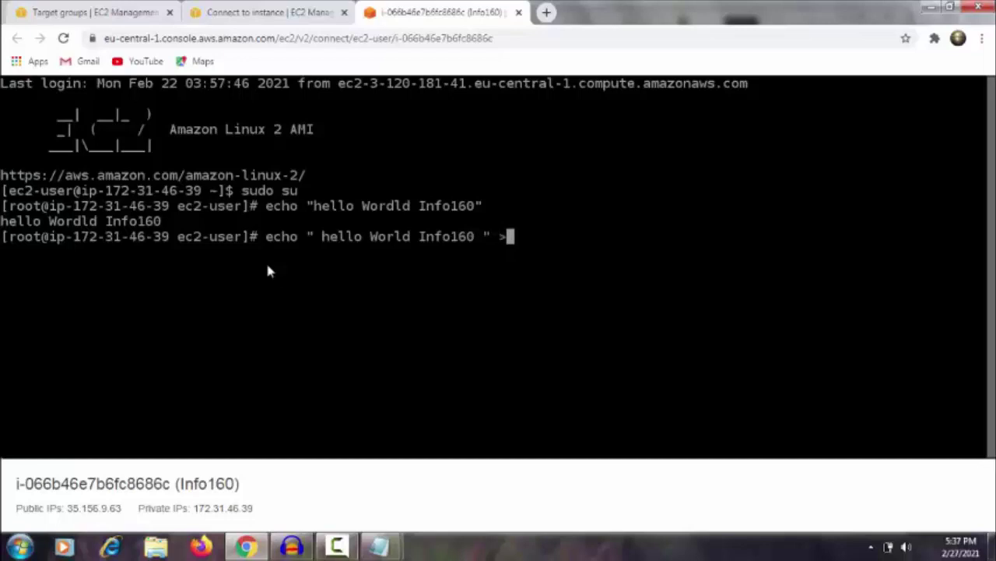
pyautogui.write(' /var/www/')
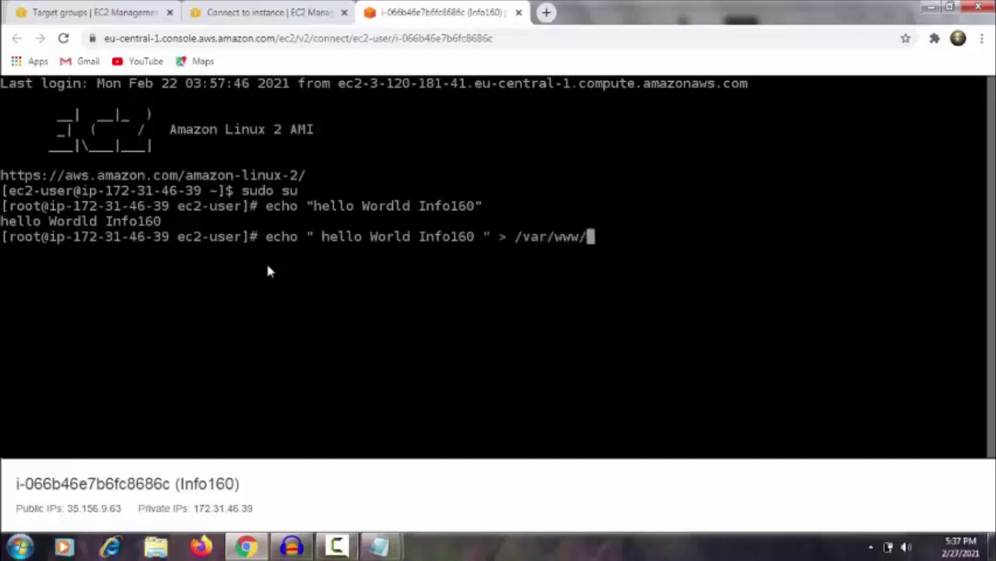
pyautogui.write('html/i')
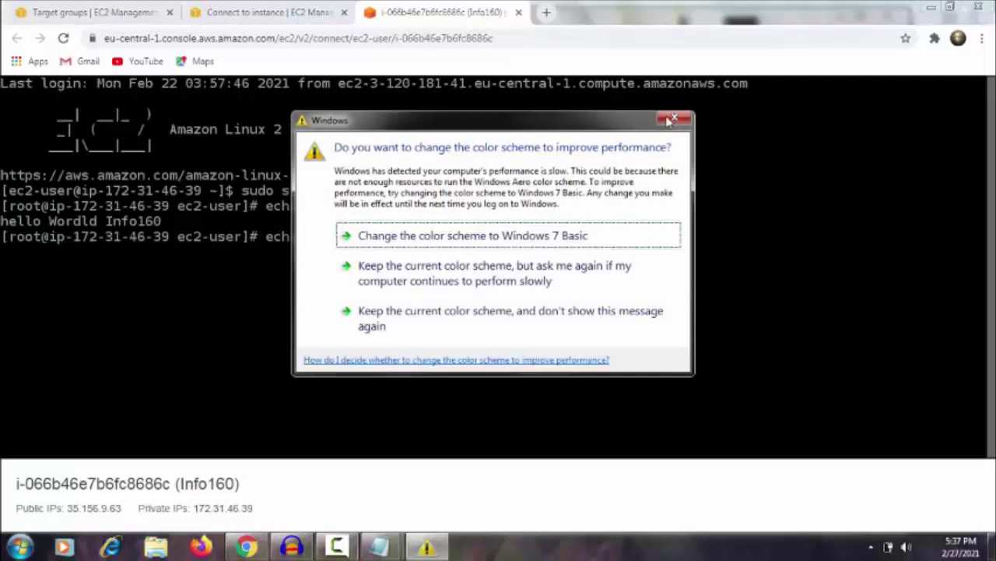
pyautogui.click(671, 119)
pyautogui.write('nd')
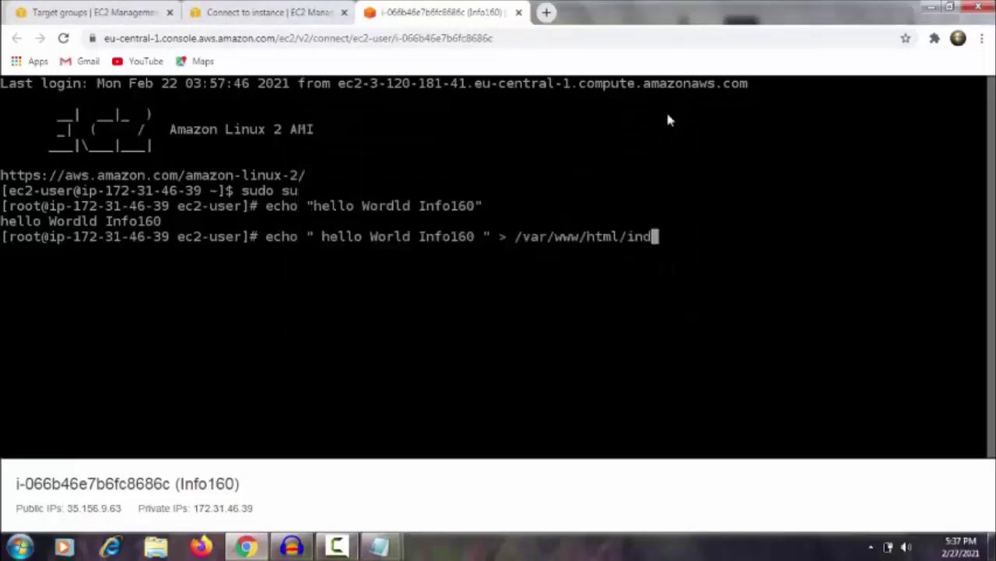
pyautogui.write('ex.html')
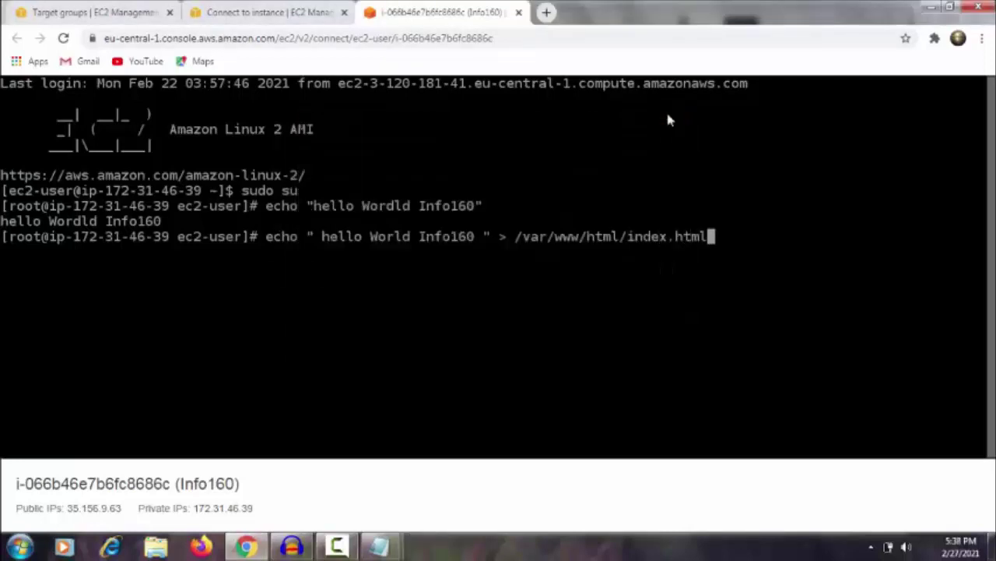
pyautogui.press('Return')
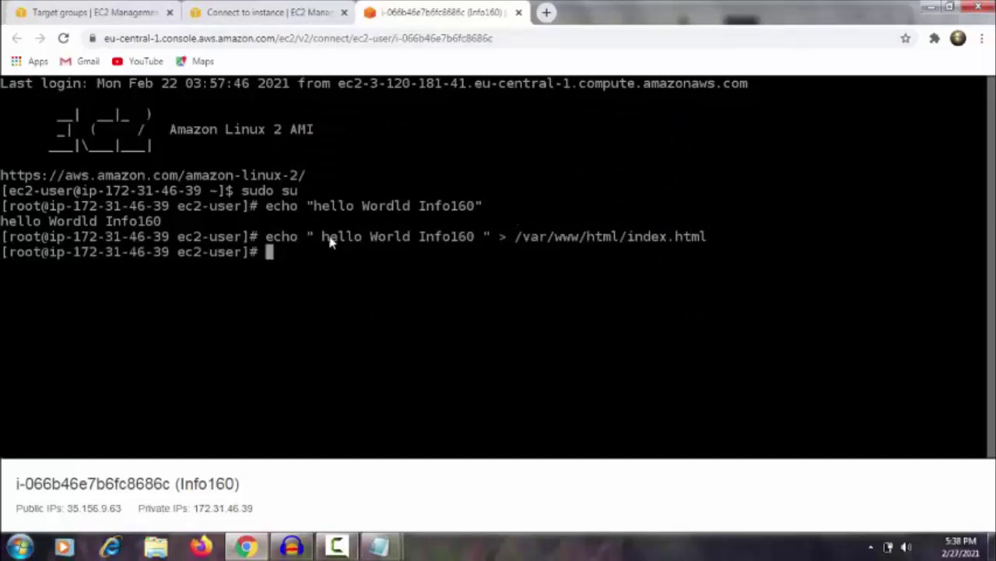
# - Copy the greeting "hello World Info160" from the terminal onto the Info160 line in Notepad and minimize Notepad
pyautogui.moveTo(324, 237); pyautogui.dragTo(482, 238)
pyautogui.rightClick(459, 239)
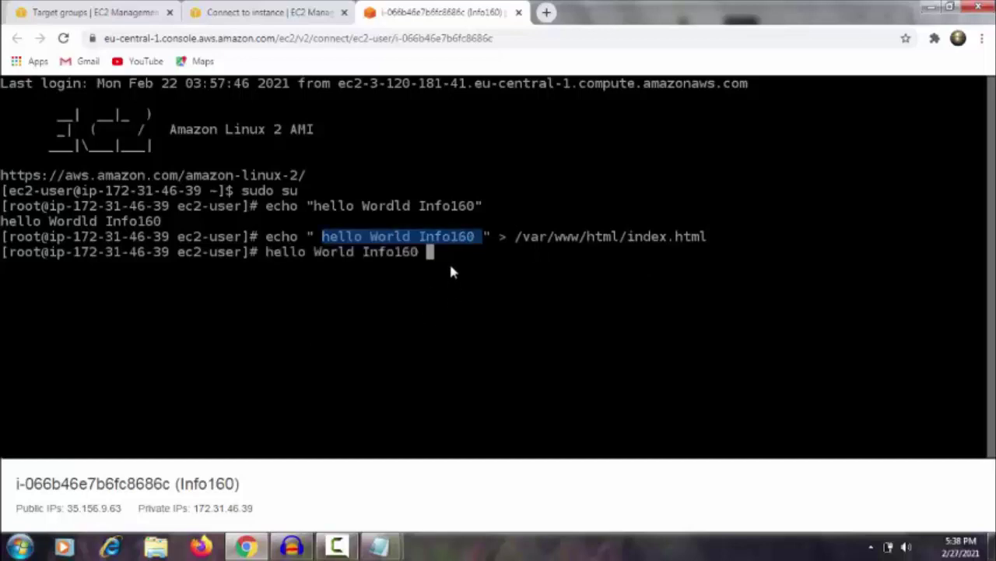
pyautogui.moveTo(379, 546)
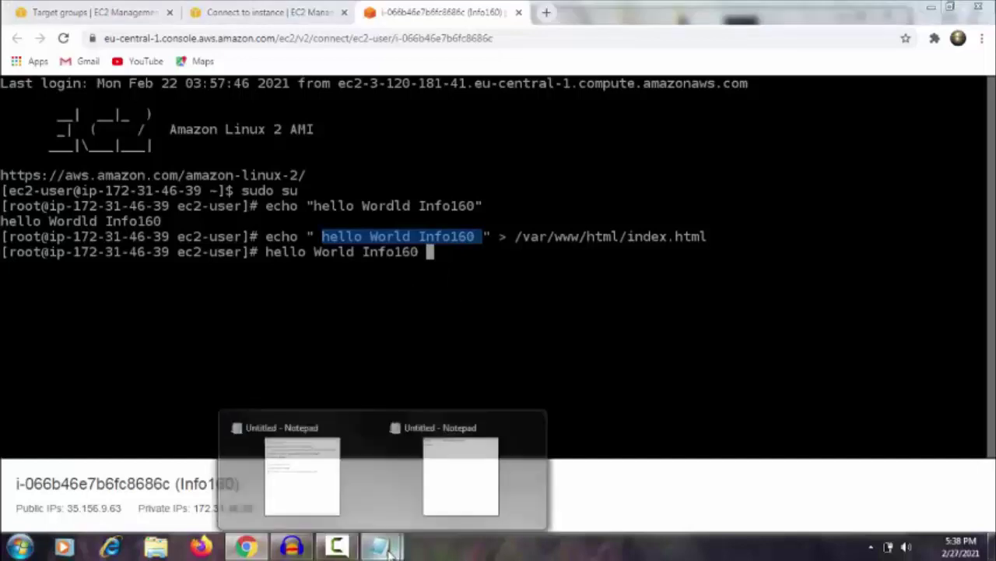
pyautogui.click(443, 489)
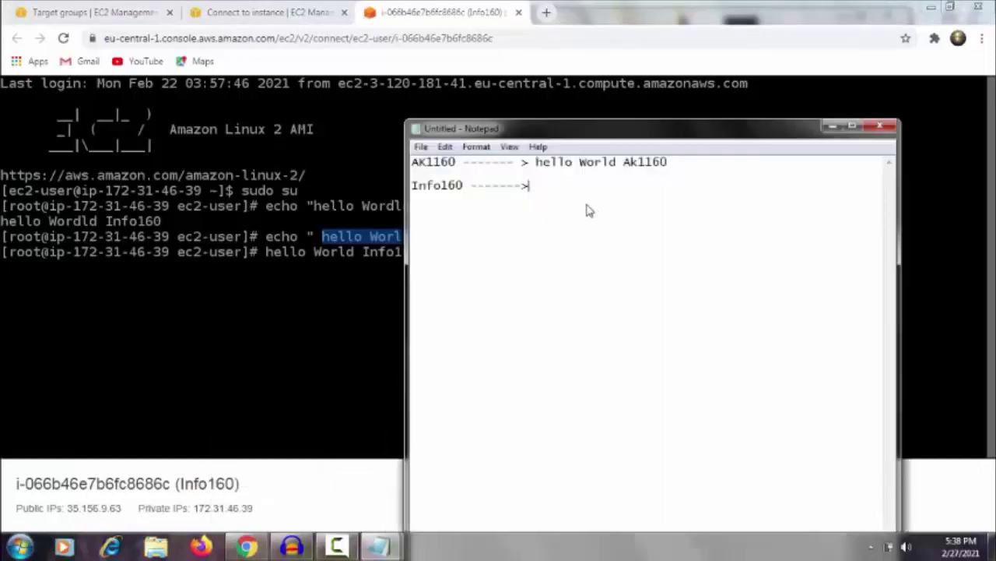
pyautogui.hotkey('ctrl', 'v')
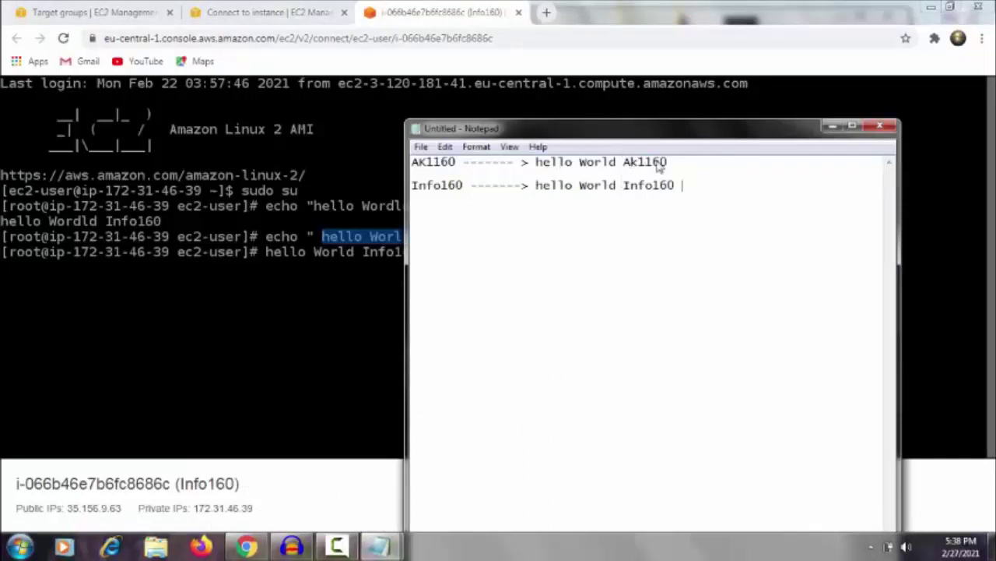
pyautogui.click(831, 126)
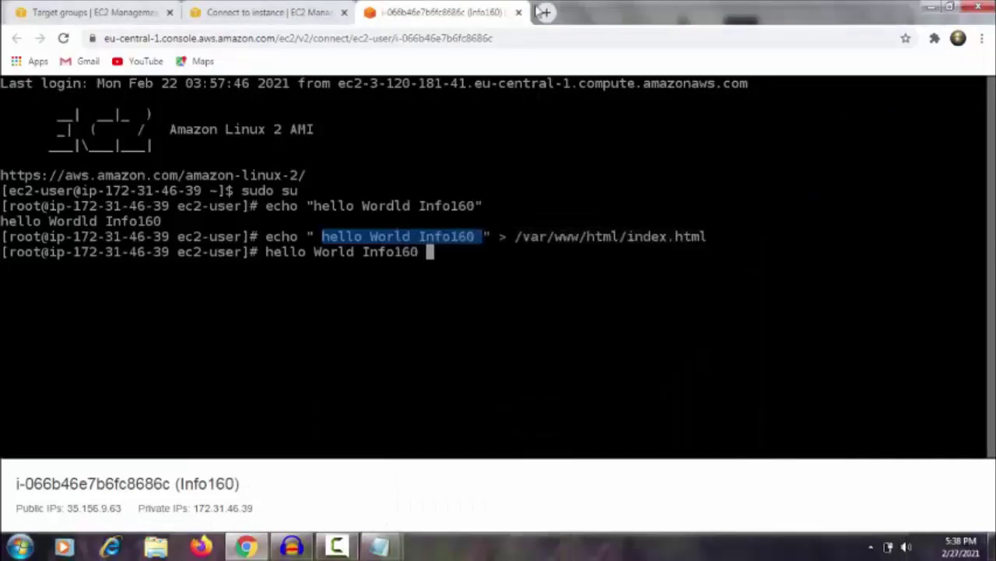
# - Close the Info160 terminal session and leave the connection page to return to the EC2 instances list
pyautogui.click(518, 13)
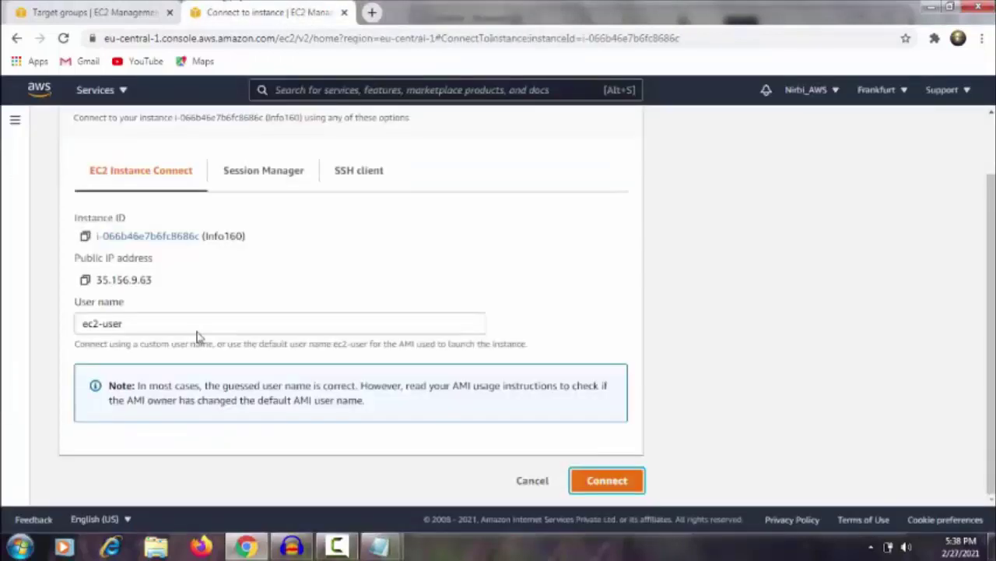
pyautogui.scroll(2, 49, 178)
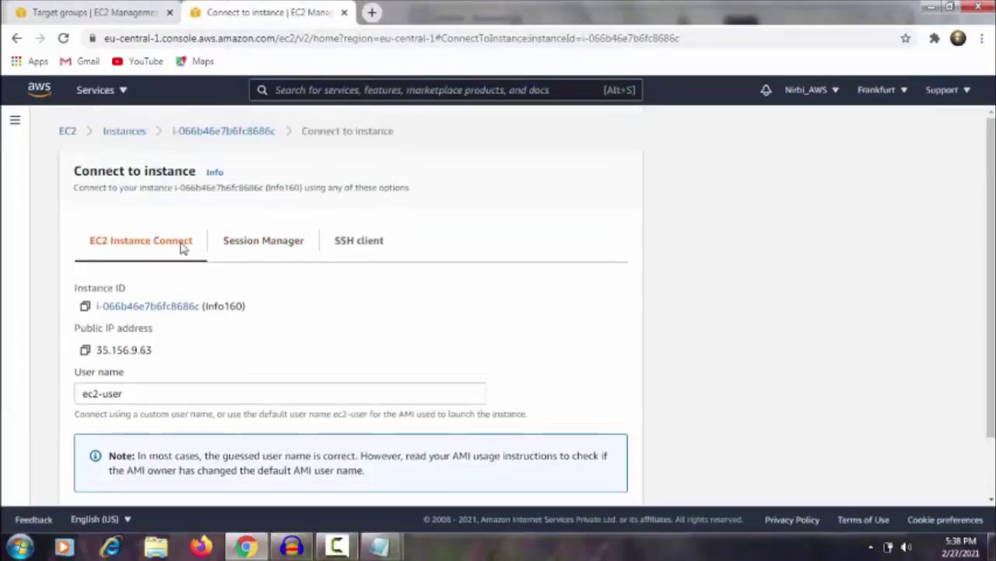
pyautogui.scroll(-2, 182, 246)
pyautogui.click(529, 479)
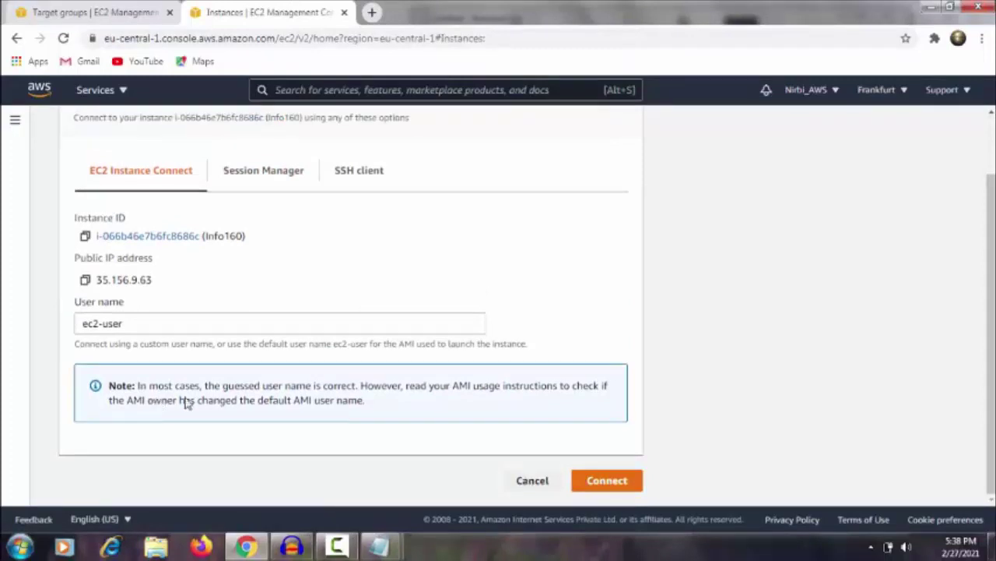
pyautogui.click(529, 479)
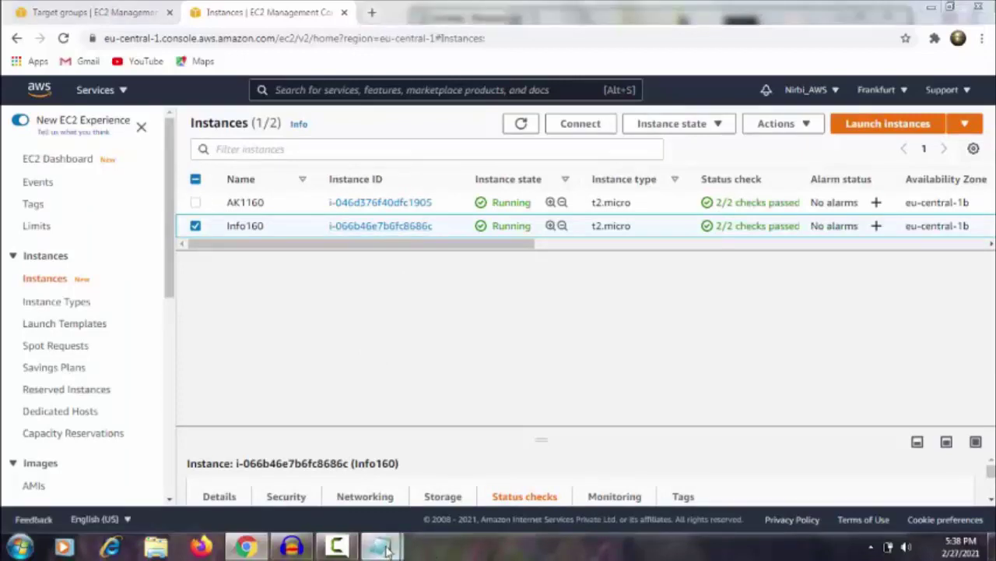
# - Review the greetings noted for AK1160 and Info160 in the Notepad document
pyautogui.hotkey('alt', 'Tab')
pyautogui.moveTo(537, 163); pyautogui.dragTo(674, 161)
pyautogui.click(611, 241)
pyautogui.moveTo(542, 187); pyautogui.dragTo(684, 191)
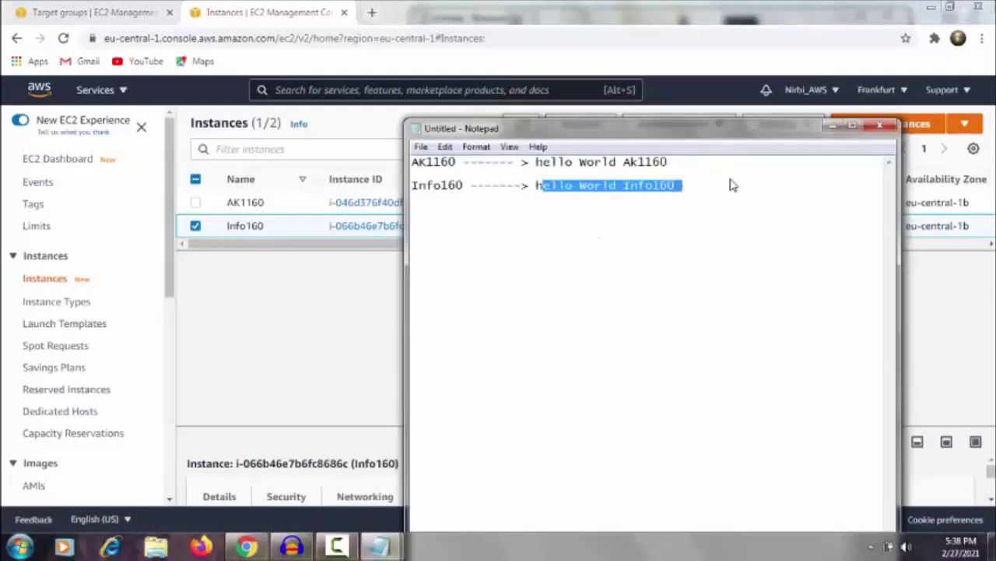
pyautogui.click(831, 125)
# - Go to the load balancing target groups in the EC2 console and start creating a target group
pyautogui.moveTo(171, 236); pyautogui.dragTo(173, 401)
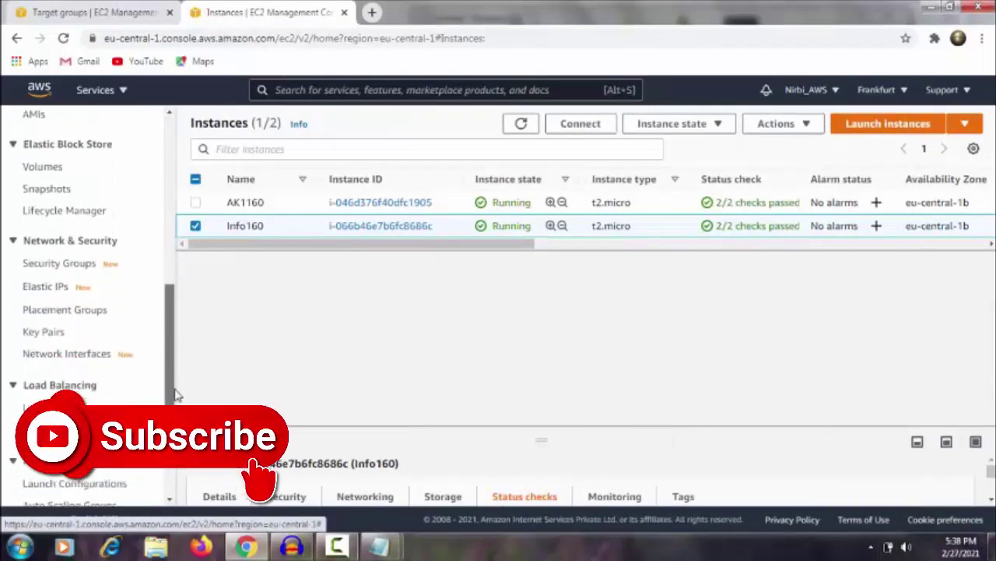
pyautogui.click(54, 430)
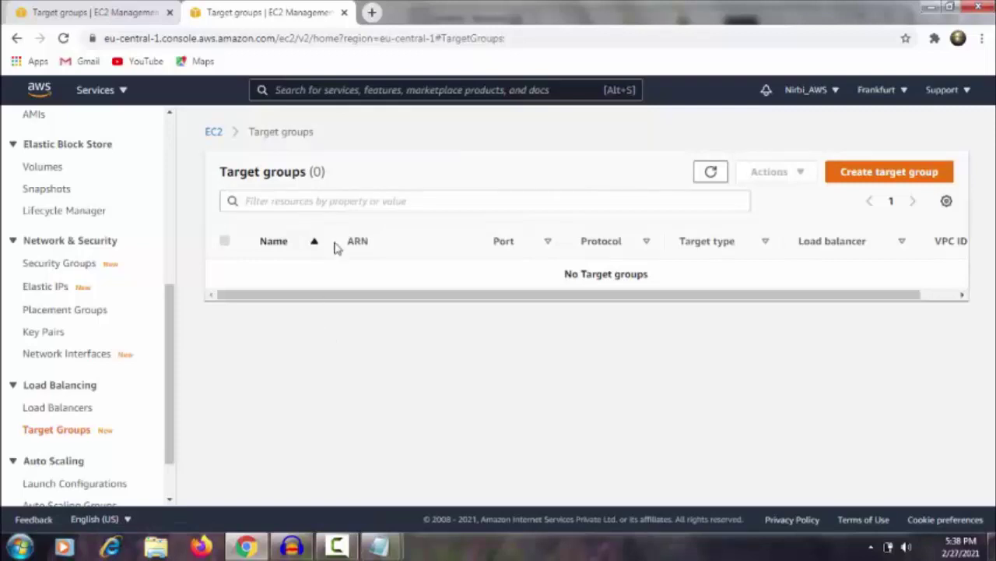
pyautogui.click(846, 176)
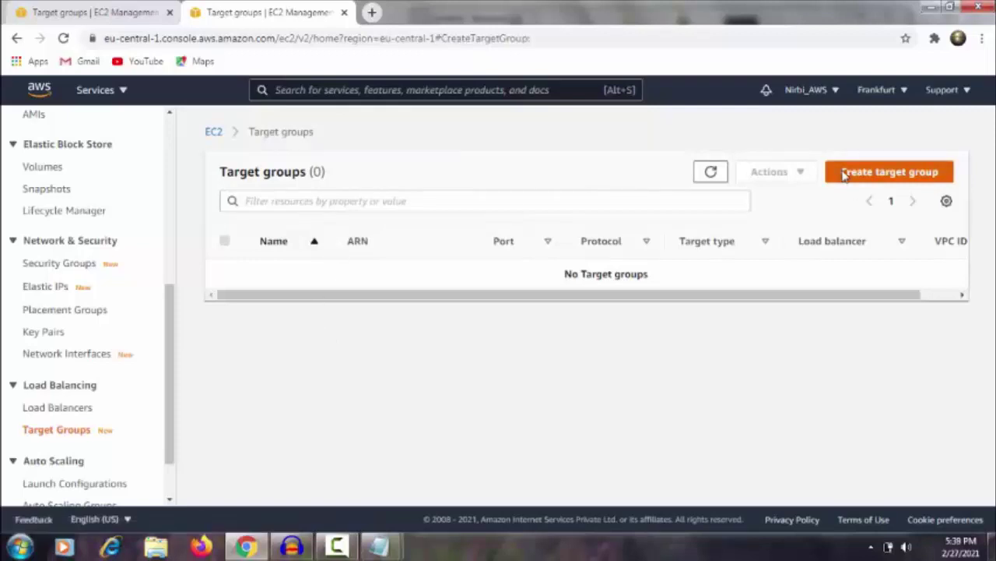
# - Name the target group TRGroup1, keep the Instances type with HTTP on port 80, and continue to target registration
pyautogui.scroll(-4, 226, 315)
pyautogui.scroll(3, 257, 226)
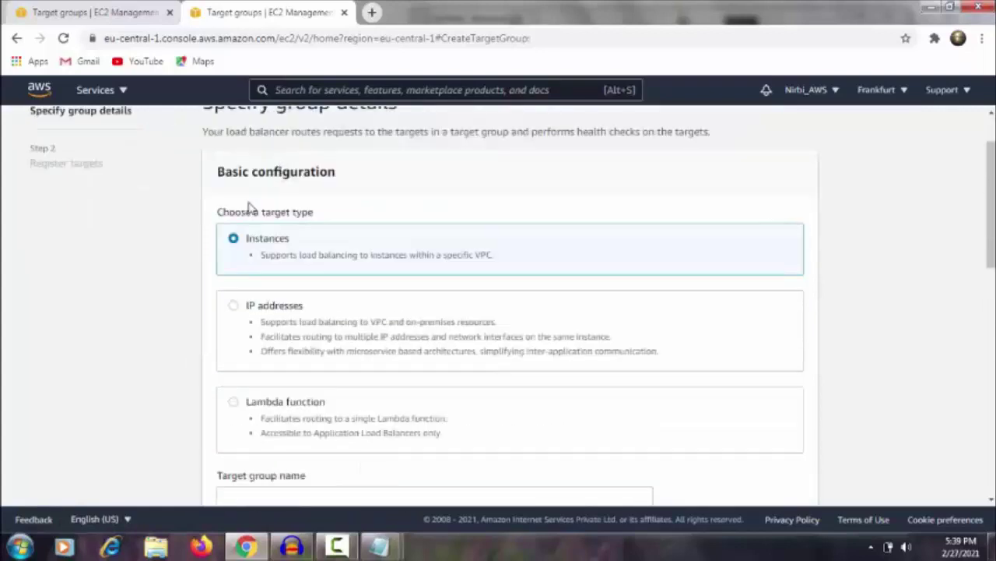
pyautogui.scroll(-10, 543, 365)
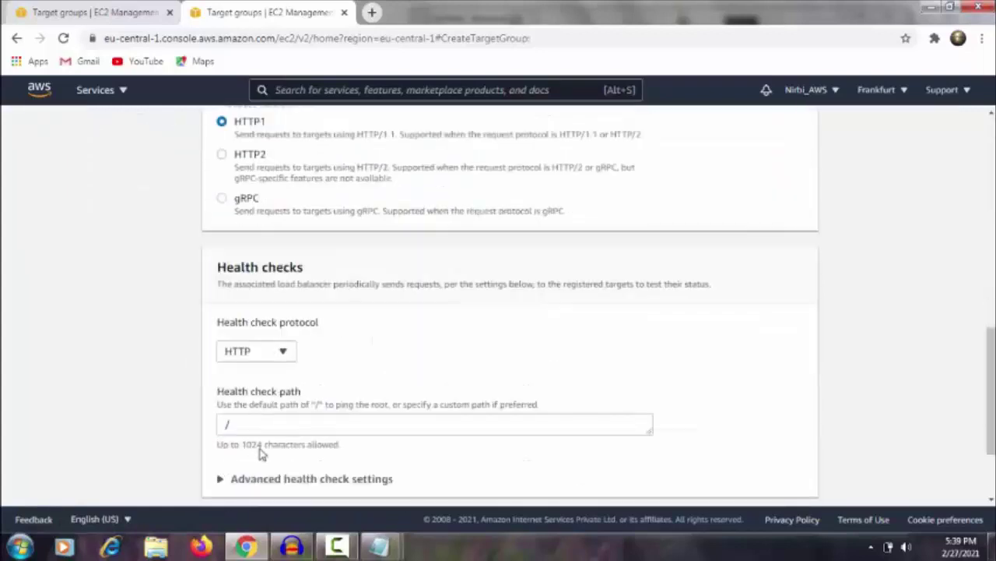
pyautogui.scroll(2, 346, 319)
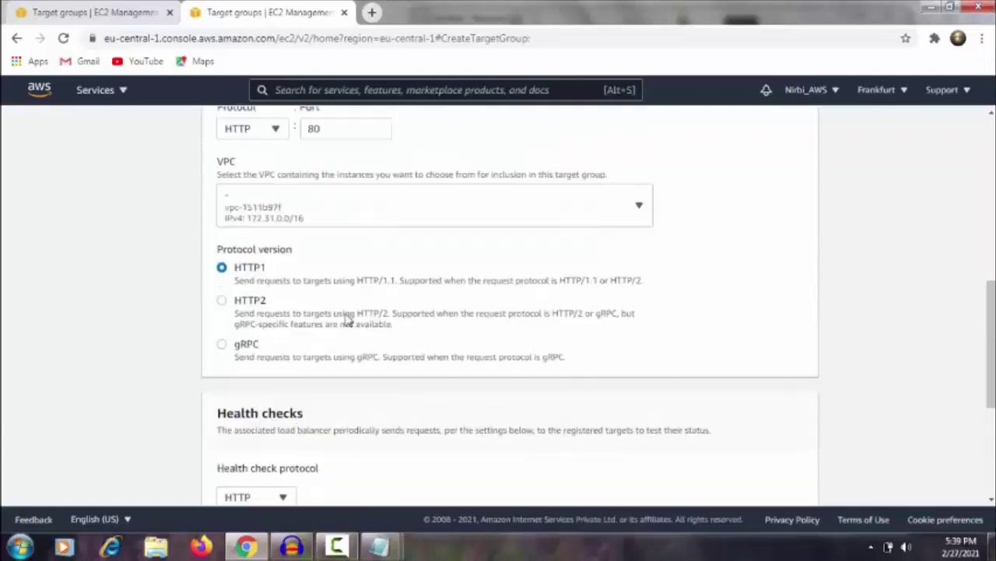
pyautogui.scroll(3, 348, 319)
pyautogui.click(304, 285)
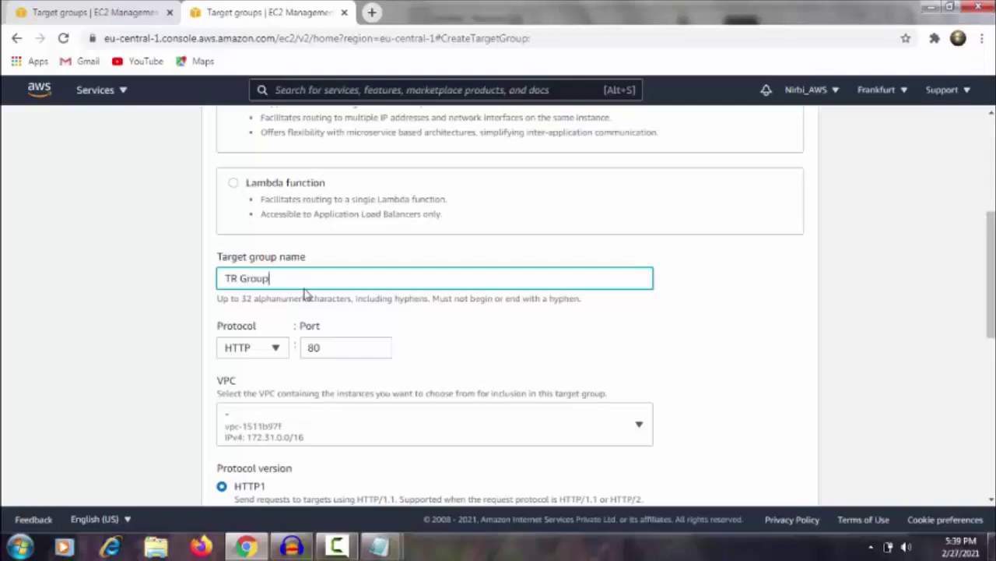
pyautogui.scroll(-7, 567, 278)
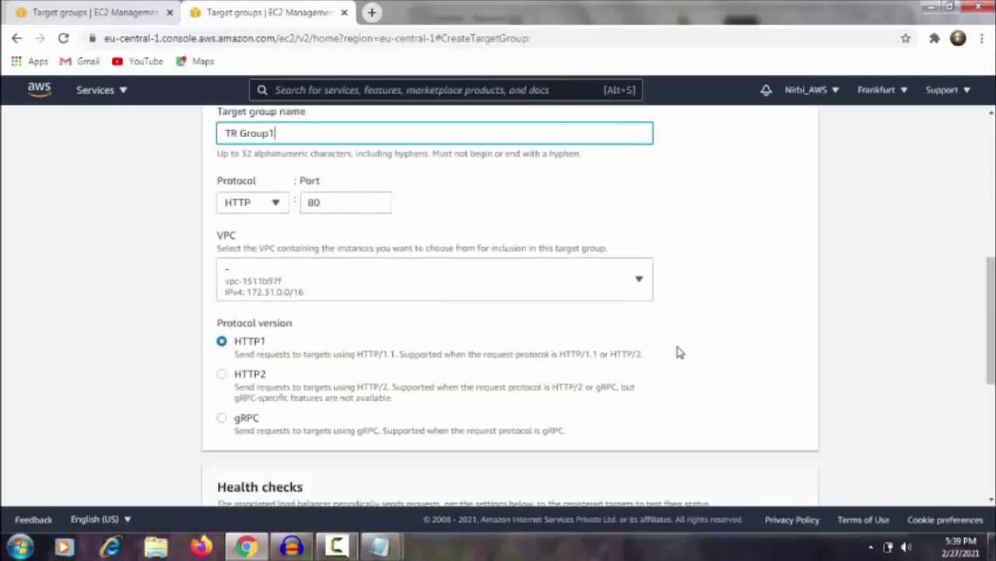
pyautogui.click(794, 479)
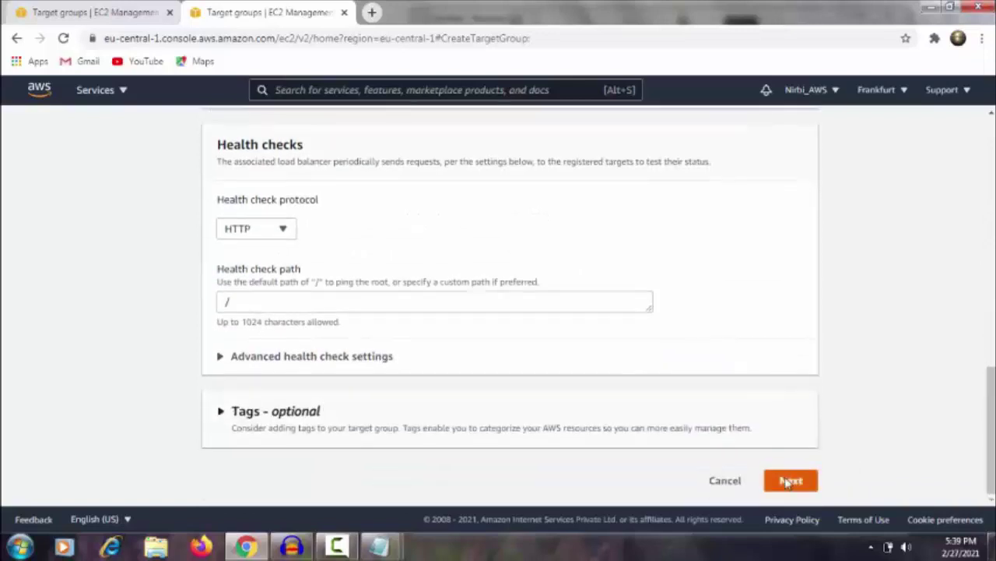
pyautogui.click(242, 286)
pyautogui.press('BackSpace')
pyautogui.scroll(-7, 803, 396)
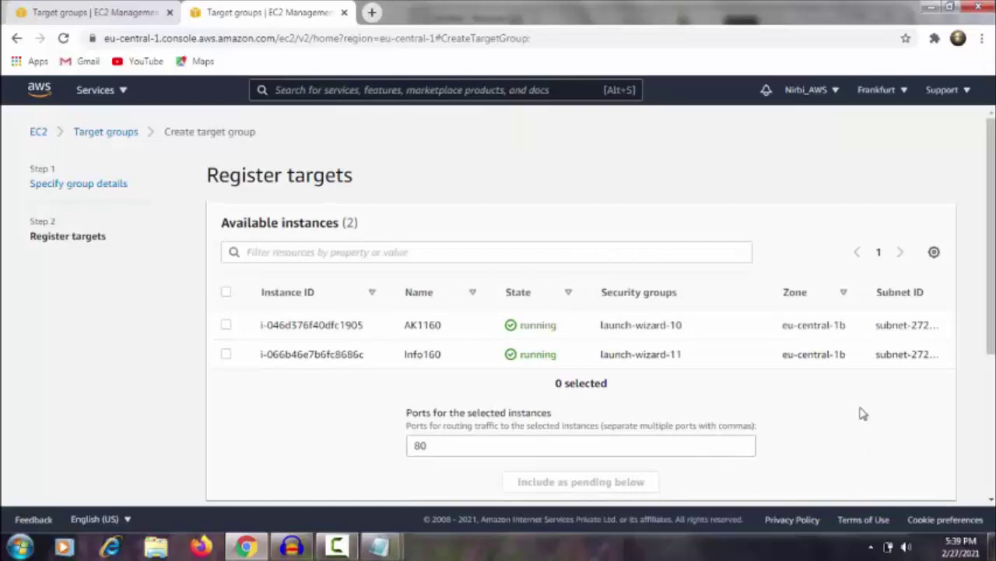
# - Add instance AK1160 as a pending target on port 80 and create the target group
pyautogui.click(225, 325)
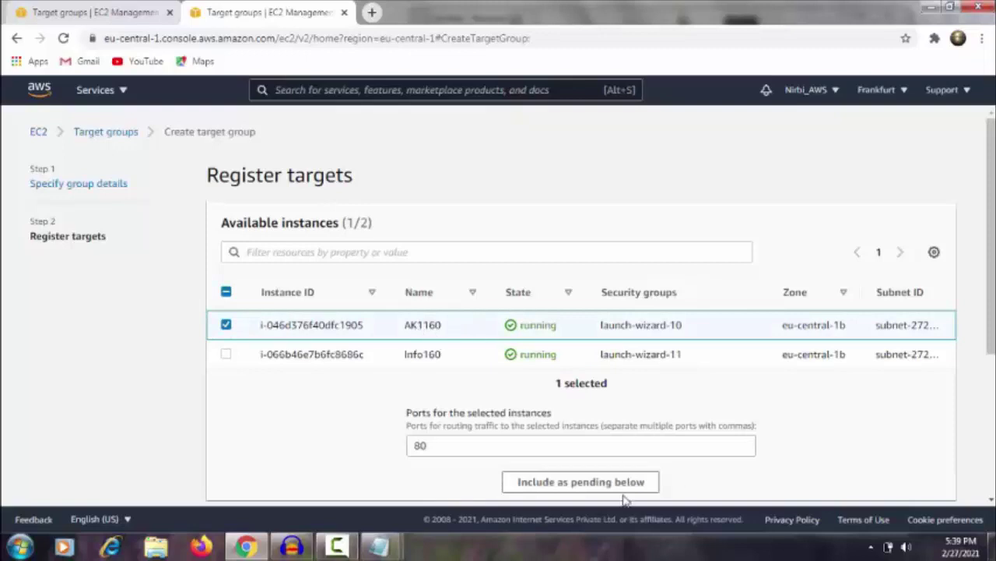
pyautogui.scroll(-3, 662, 413)
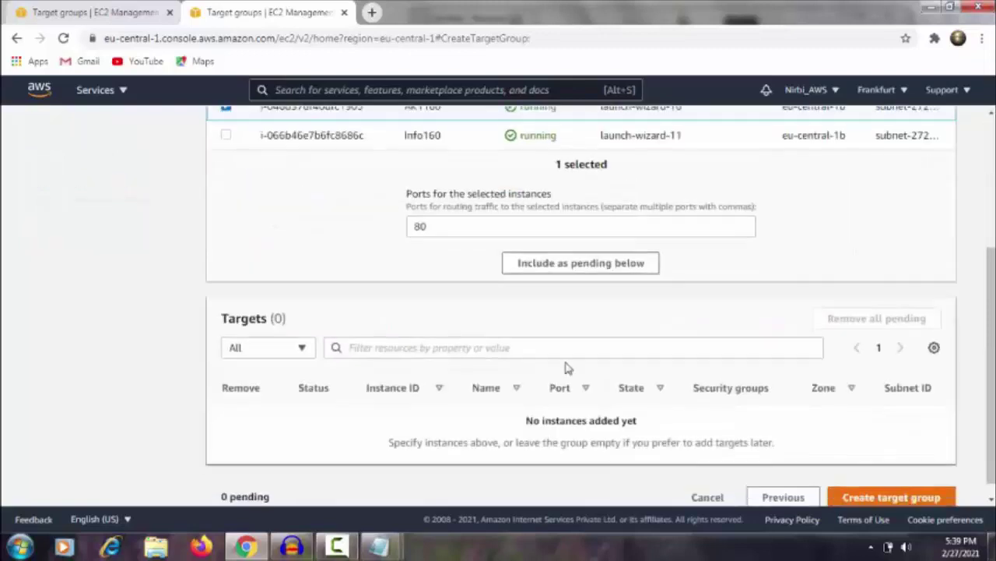
pyautogui.click(595, 263)
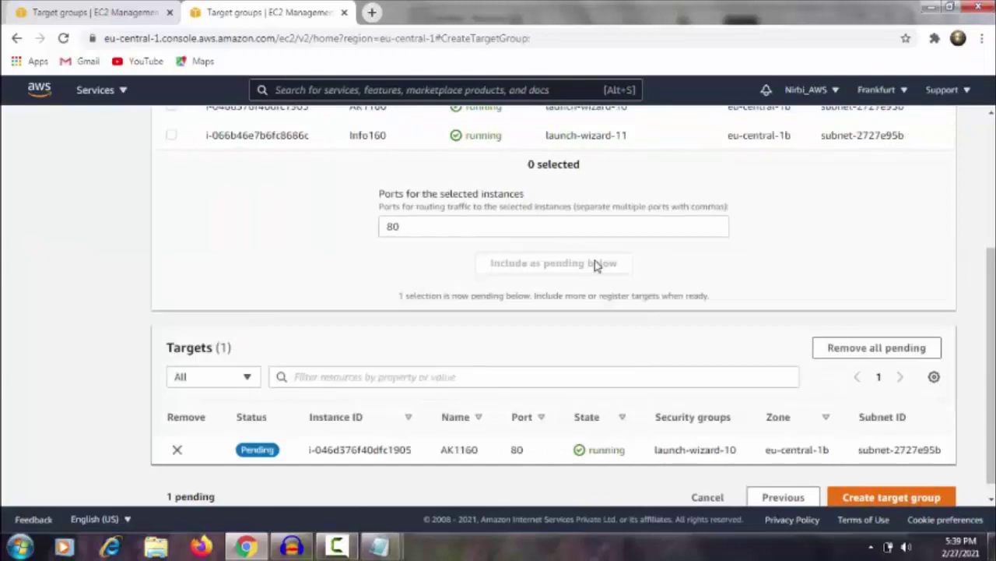
pyautogui.scroll(-1, 576, 403)
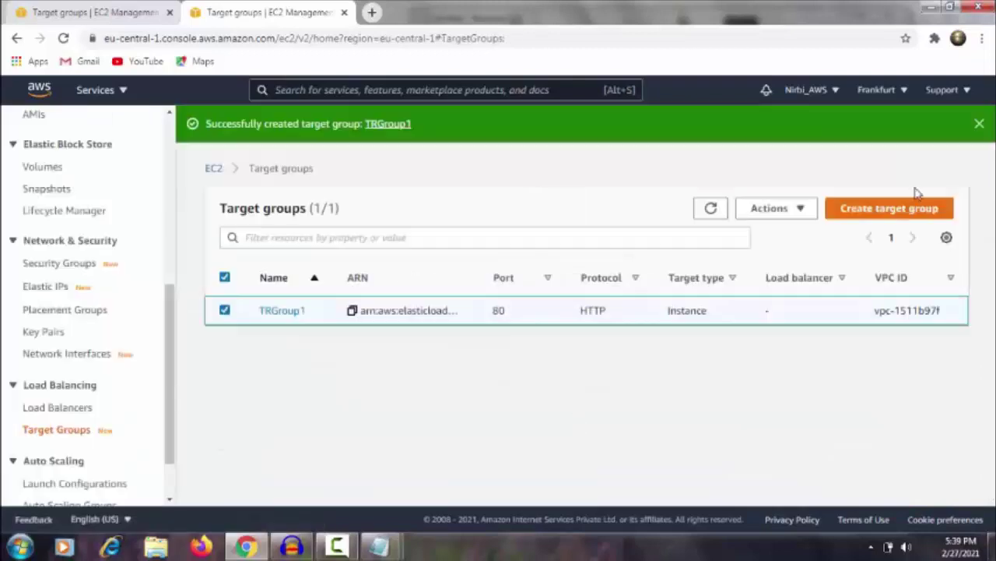
# - Start another target group named TRGroup2, keeping the Instances type with HTTP on port 80, and continue to target registration
pyautogui.click(886, 208)
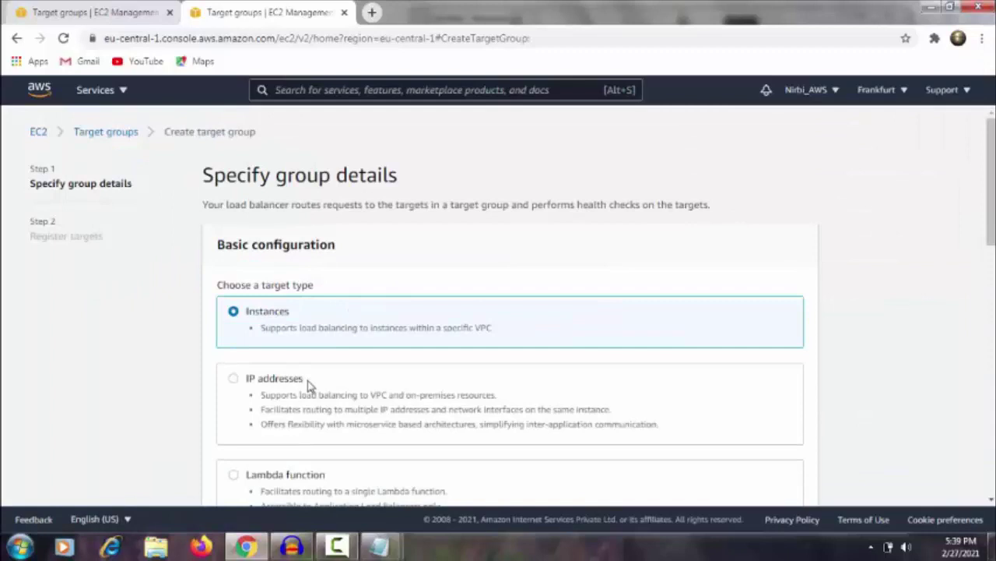
pyautogui.scroll(-3, 307, 384)
pyautogui.click(244, 349)
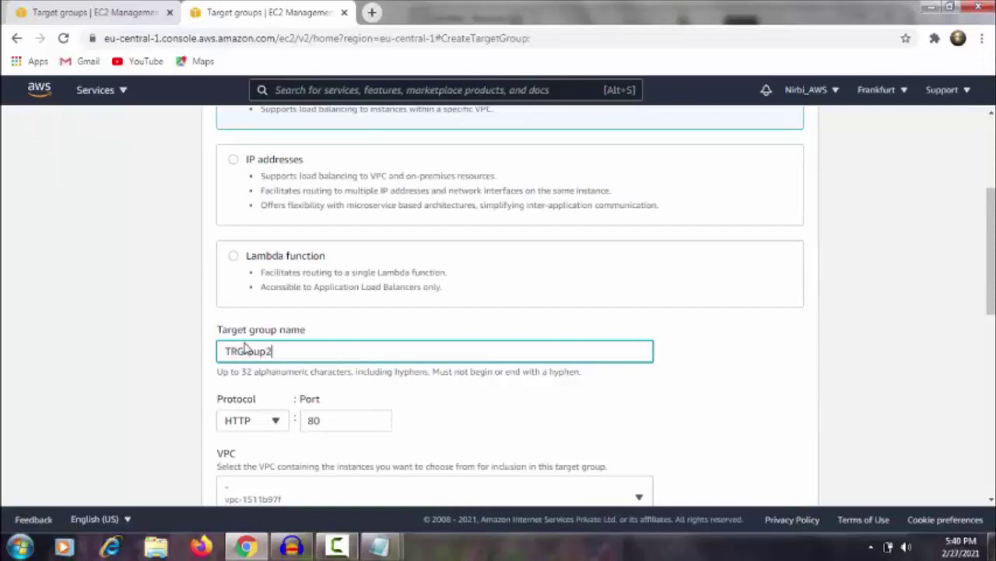
pyautogui.scroll(-6, 611, 367)
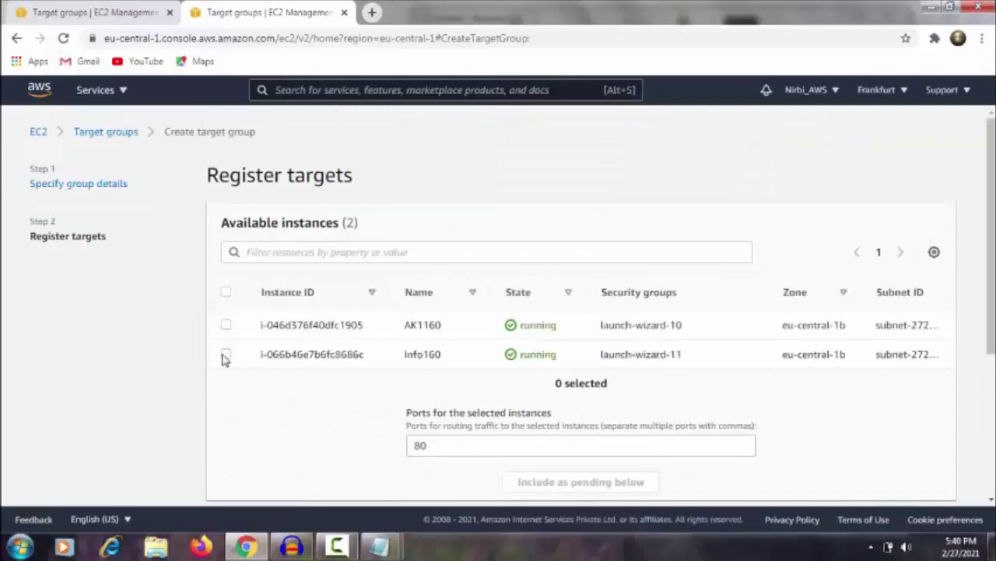
# - Add instance Info160 as a pending target on port 80 and create the target group
pyautogui.click(226, 356)
pyautogui.scroll(-3, 272, 389)
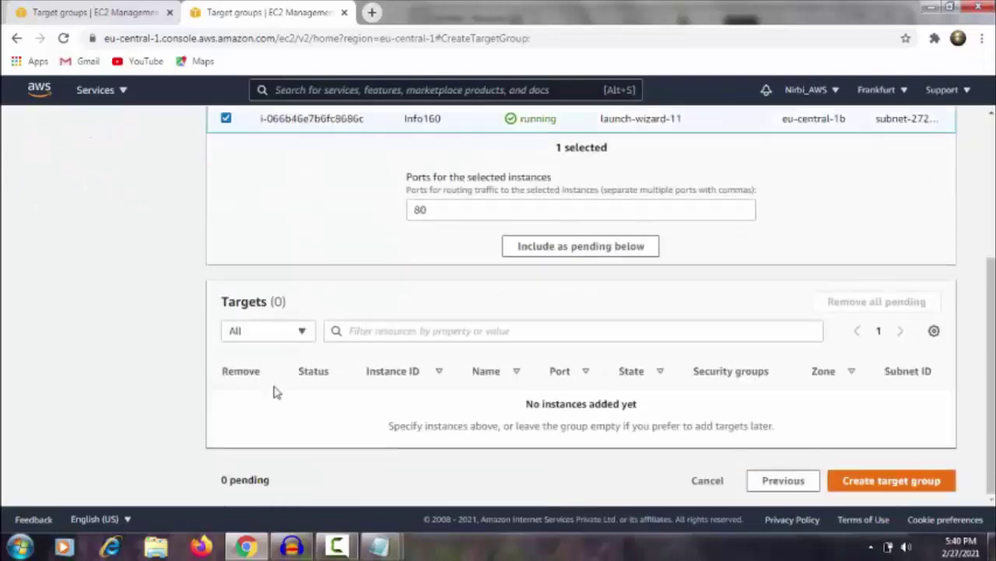
pyautogui.scroll(3, 312, 274)
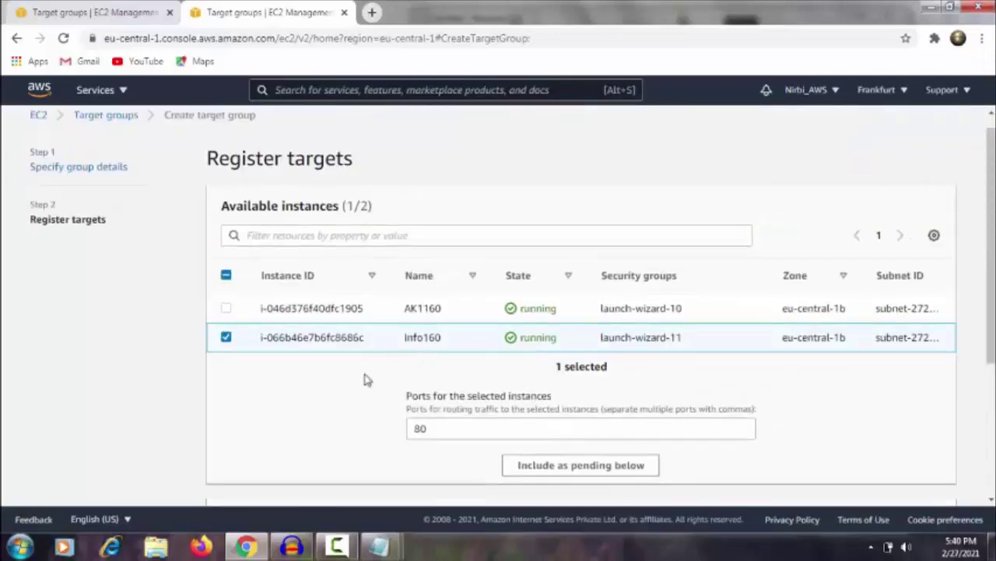
pyautogui.scroll(-3, 363, 389)
pyautogui.scroll(-1, 363, 399)
pyautogui.scroll(3, 366, 398)
pyautogui.scroll(-3, 389, 401)
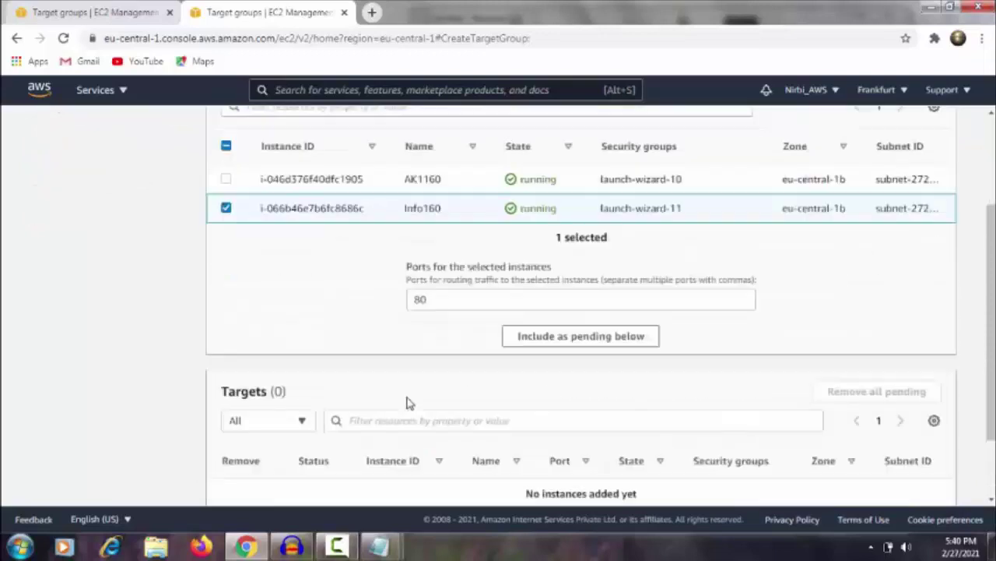
pyautogui.click(581, 252)
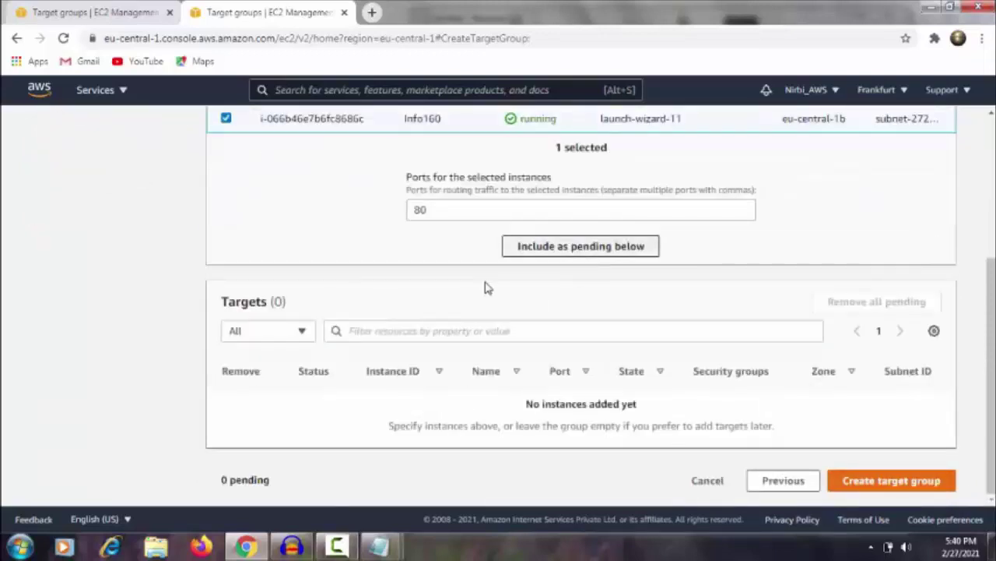
pyautogui.click(884, 481)
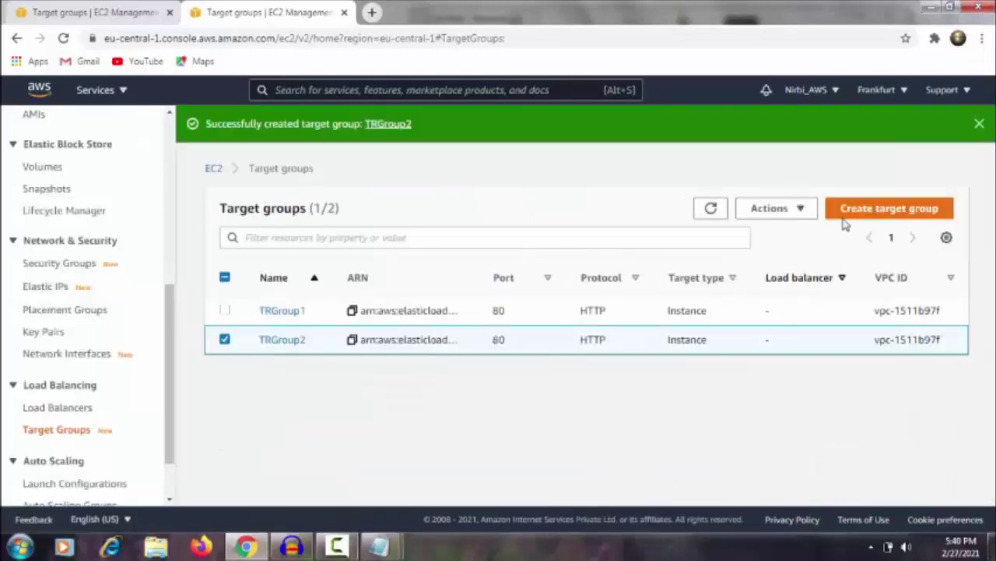
# - Start a third target group named TRGroup3 with the Instances type and HTTP on port 80, and continue to target registration
pyautogui.click(881, 208)
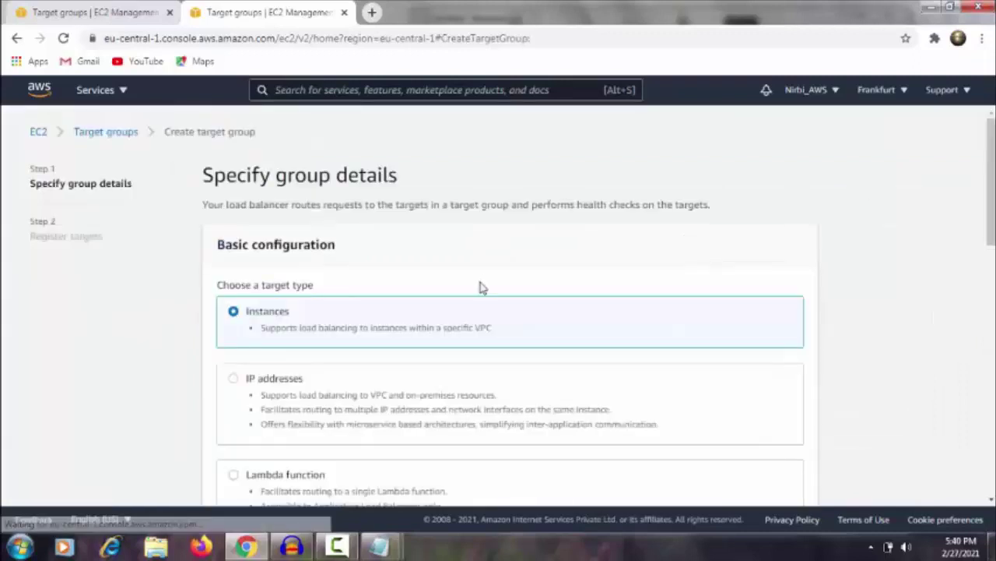
pyautogui.scroll(-4, 594, 361)
pyautogui.click(263, 277)
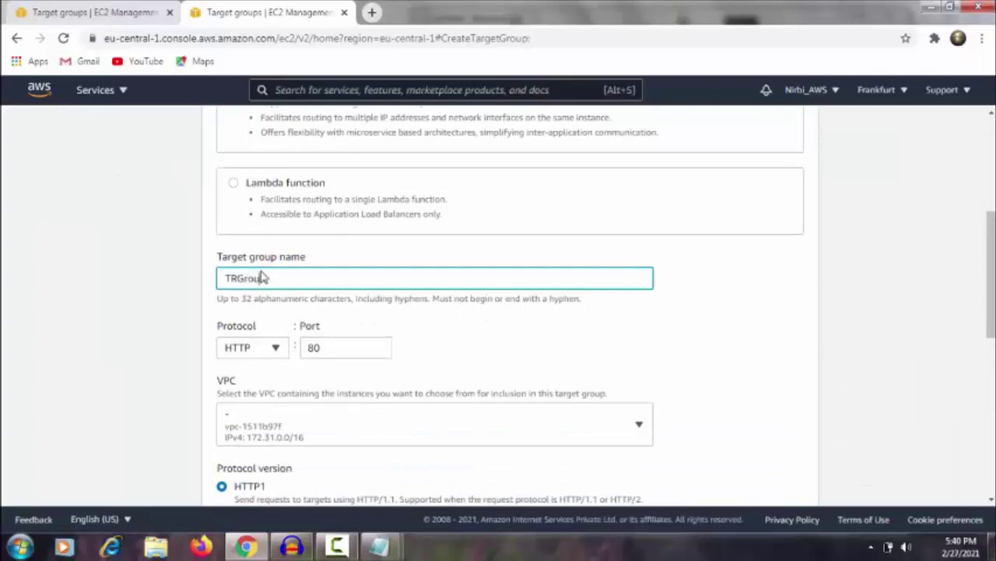
pyautogui.write('TRGroup3')
pyautogui.scroll(-5, 847, 358)
pyautogui.scroll(-3, 828, 405)
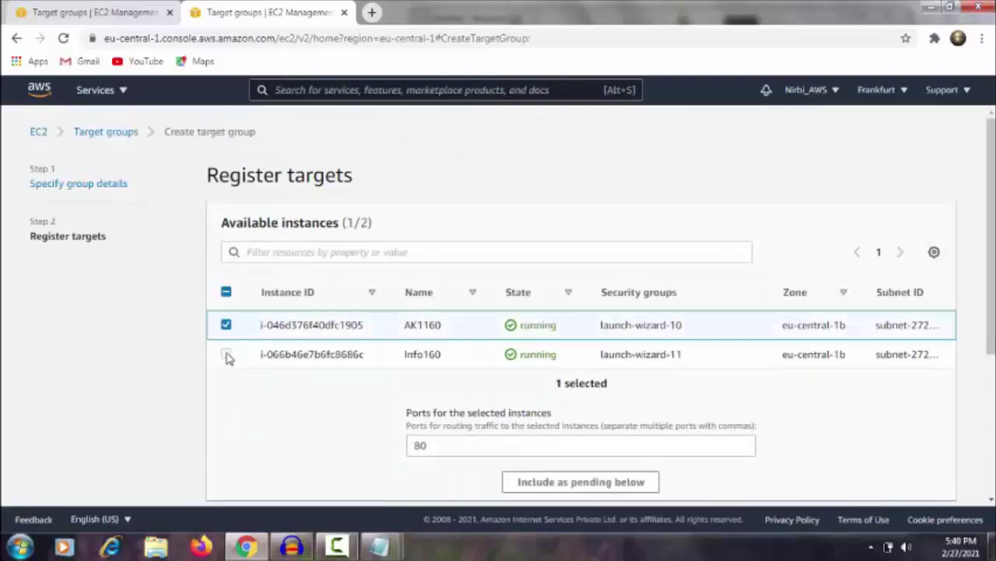
# - Add both AK1160 and Info160 as pending targets on port 80 and create the target group
pyautogui.click(226, 355)
pyautogui.scroll(-2, 322, 415)
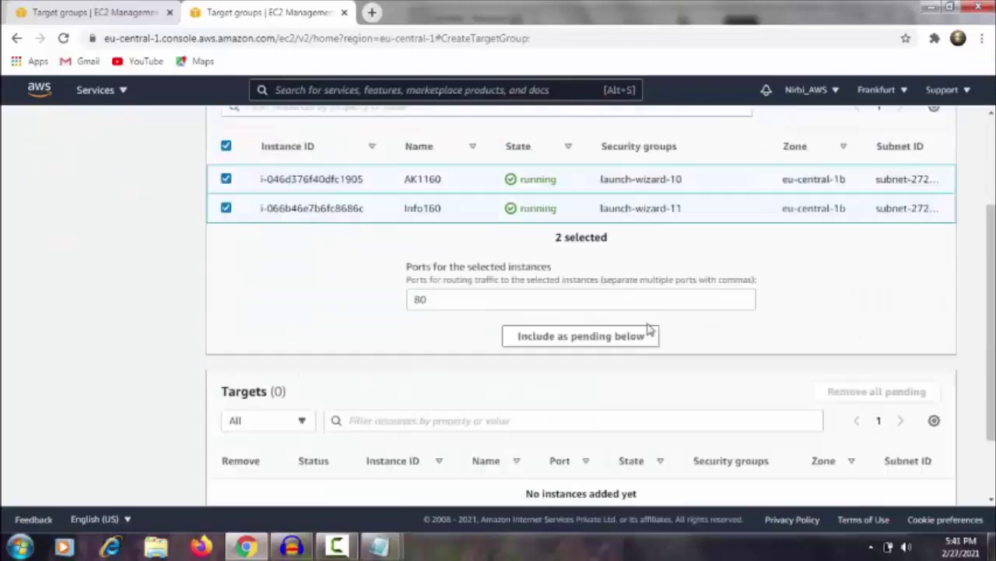
pyautogui.click(604, 337)
pyautogui.scroll(-2, 580, 370)
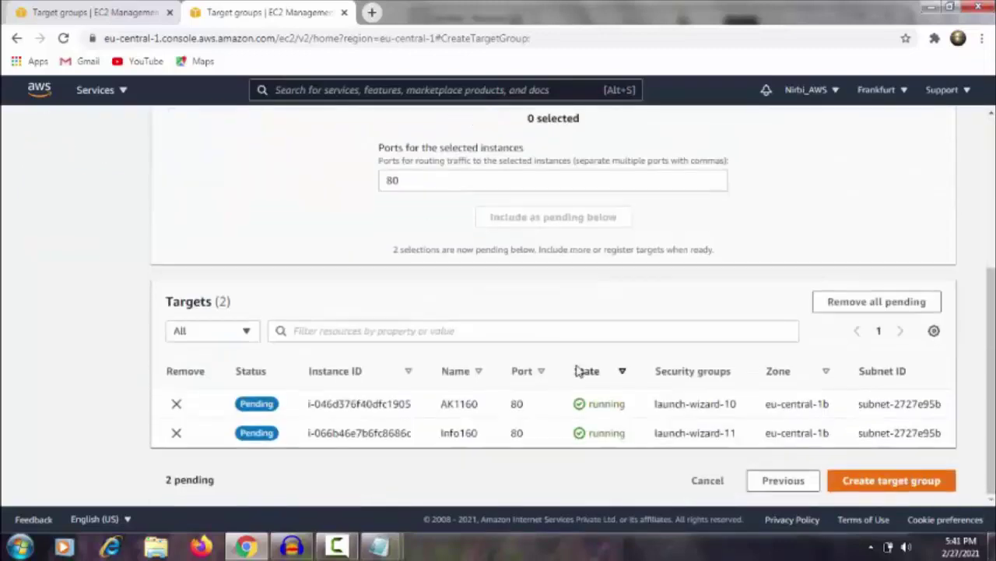
pyautogui.click(885, 487)
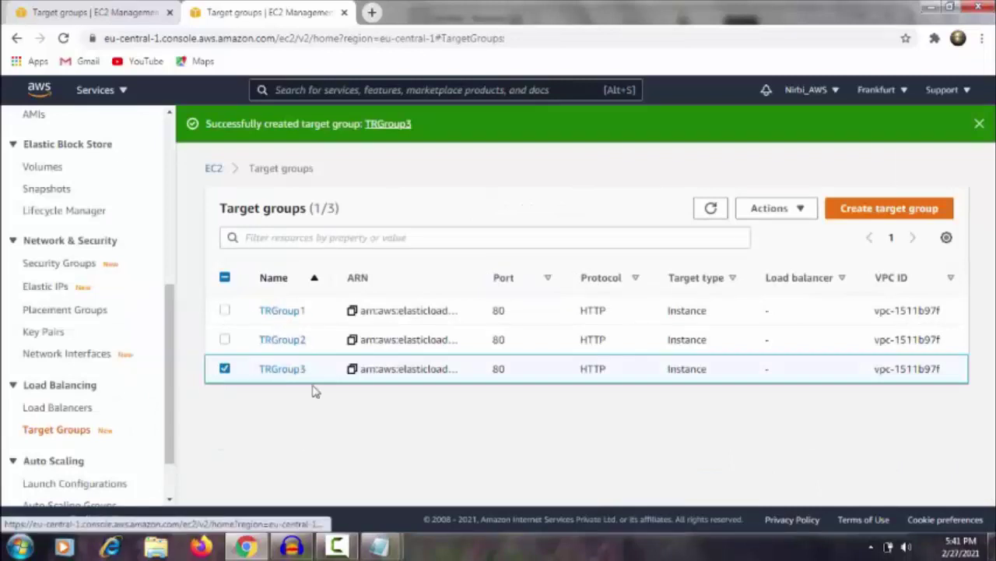
# - Check the registered targets of TRGroup1, TRGroup2 and TRGroup3 in turn, and return to the target groups list
pyautogui.click(281, 311)
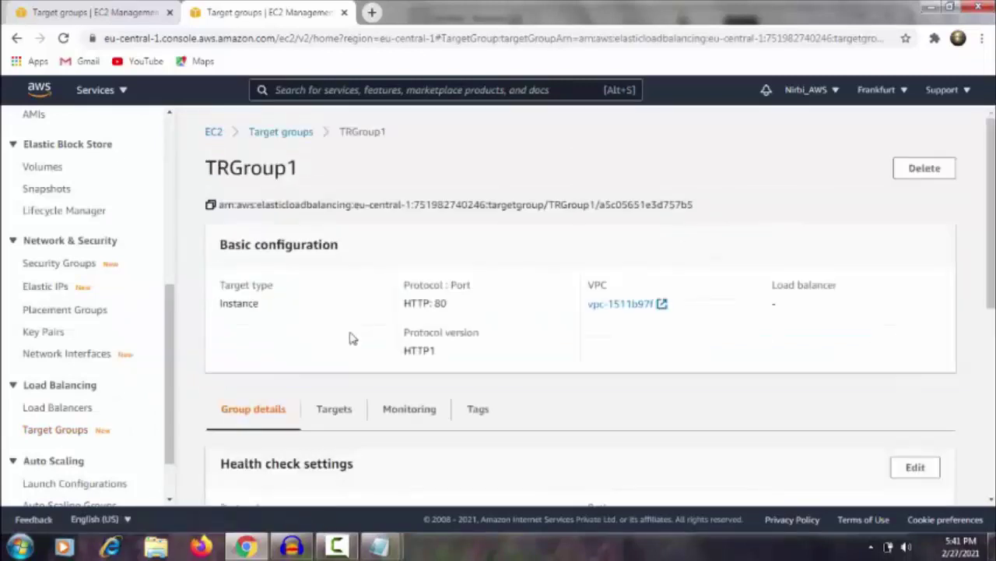
pyautogui.scroll(-3, 350, 337)
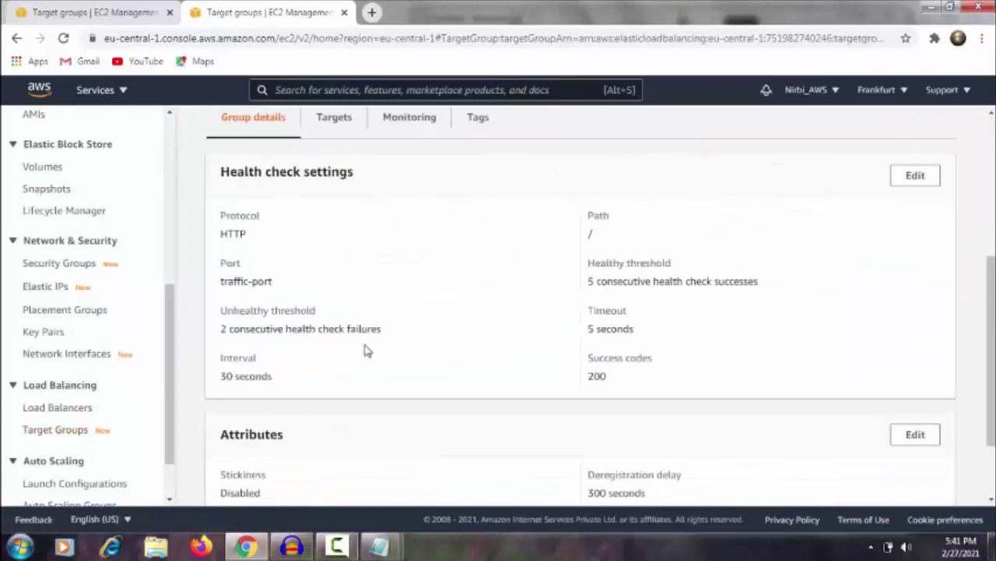
pyautogui.click(334, 118)
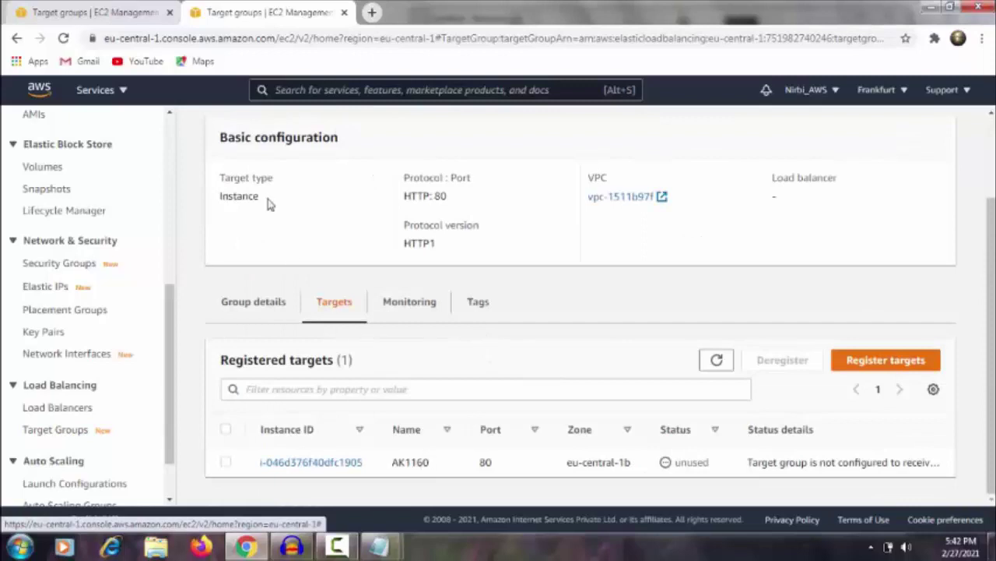
pyautogui.scroll(2, 277, 234)
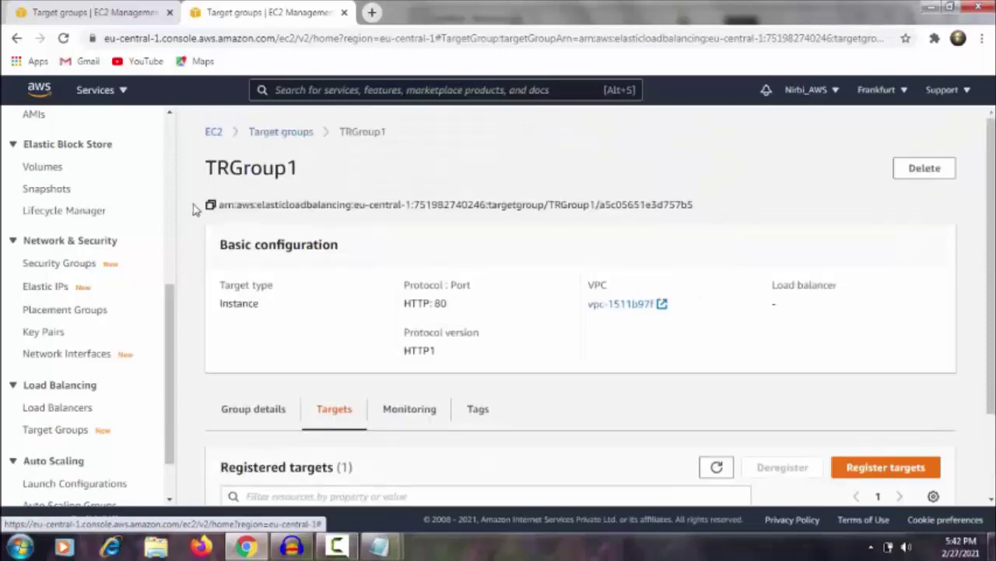
pyautogui.click(277, 134)
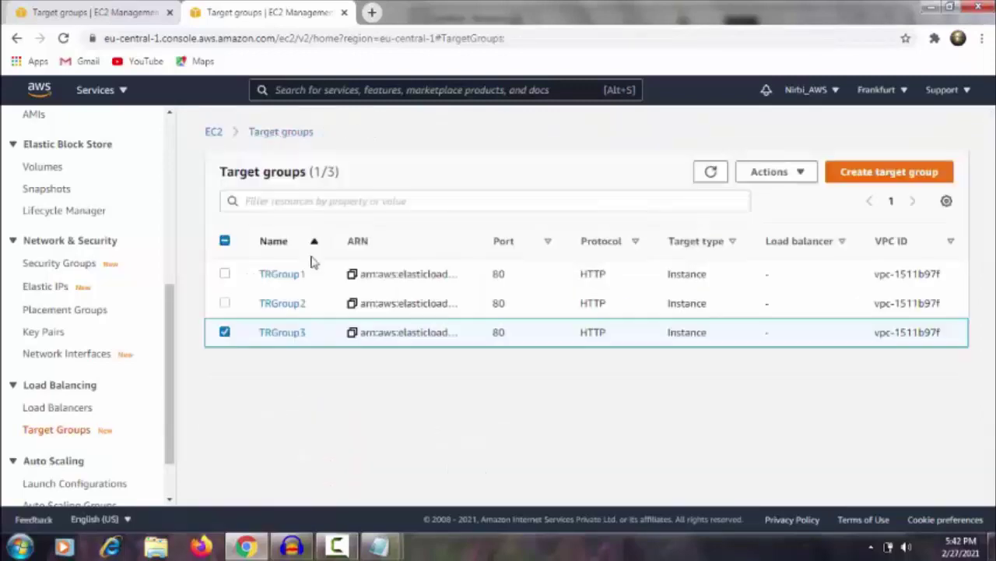
pyautogui.click(285, 308)
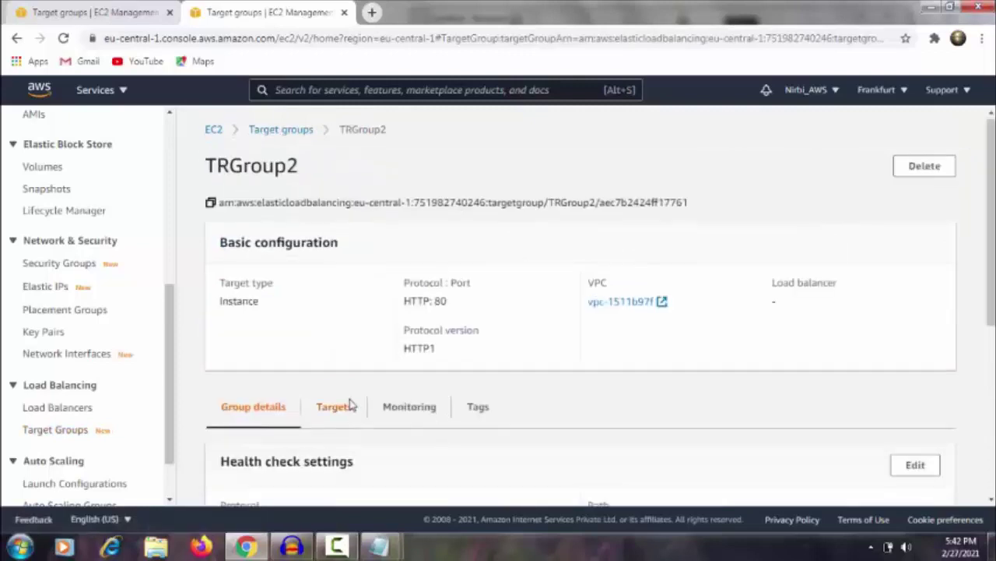
pyautogui.scroll(-3, 340, 407)
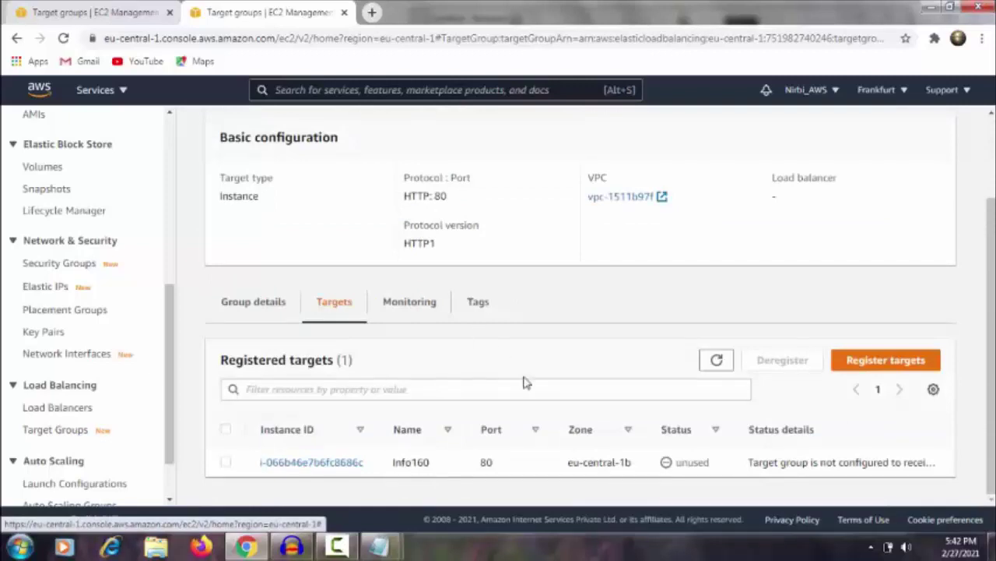
pyautogui.scroll(2, 524, 383)
pyautogui.click(290, 132)
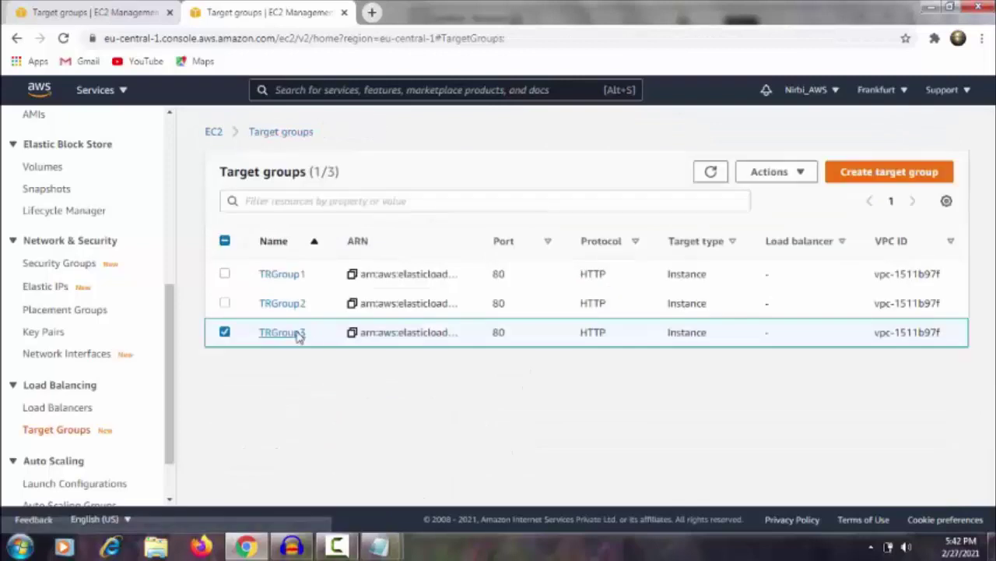
pyautogui.click(297, 334)
pyautogui.scroll(-2, 431, 390)
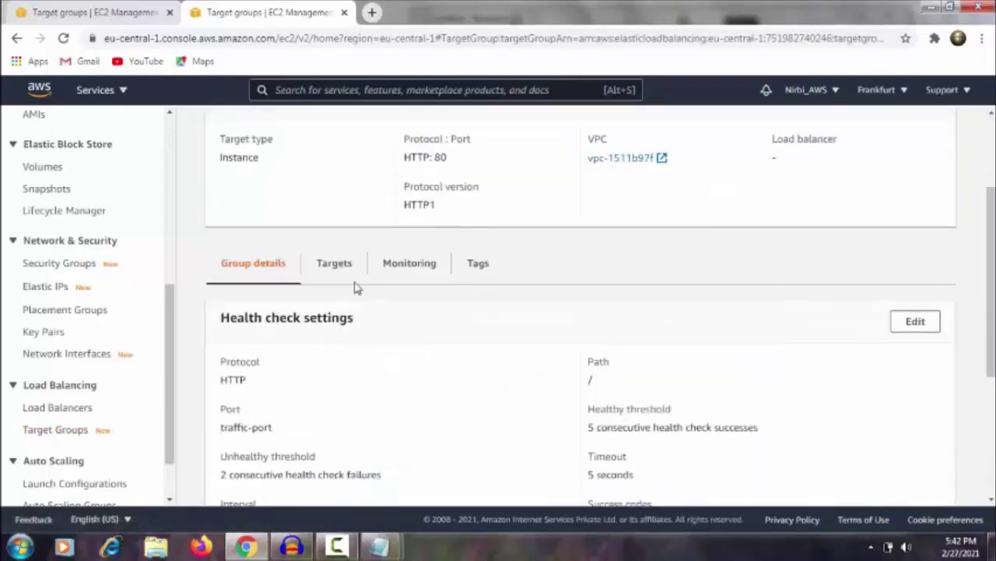
pyautogui.click(350, 266)
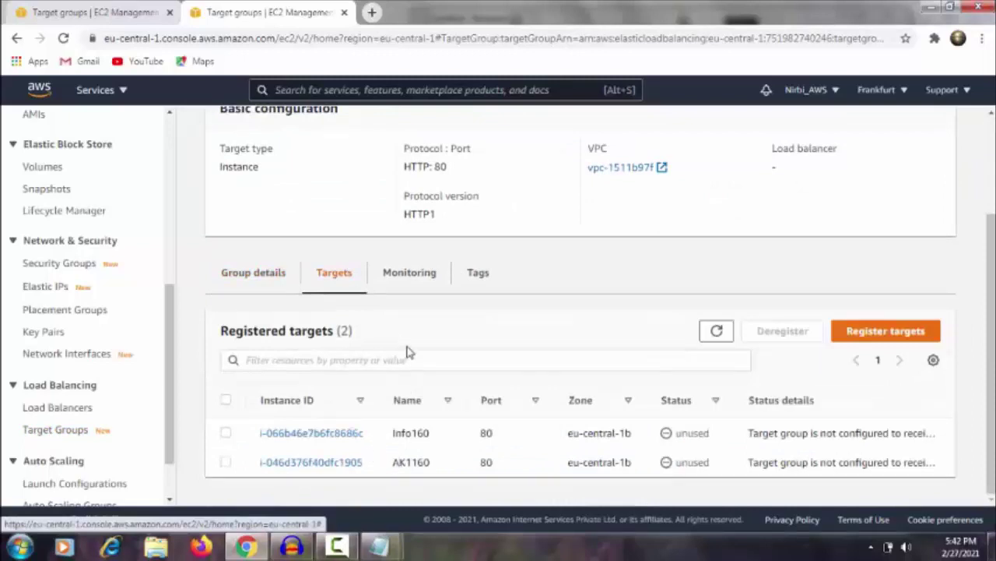
pyautogui.scroll(2, 511, 311)
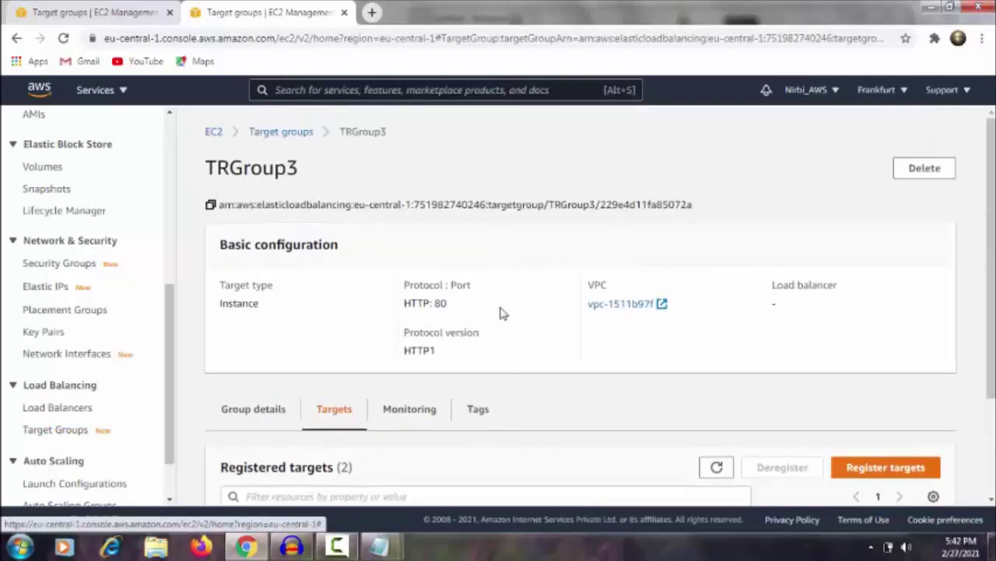
pyautogui.click(278, 134)
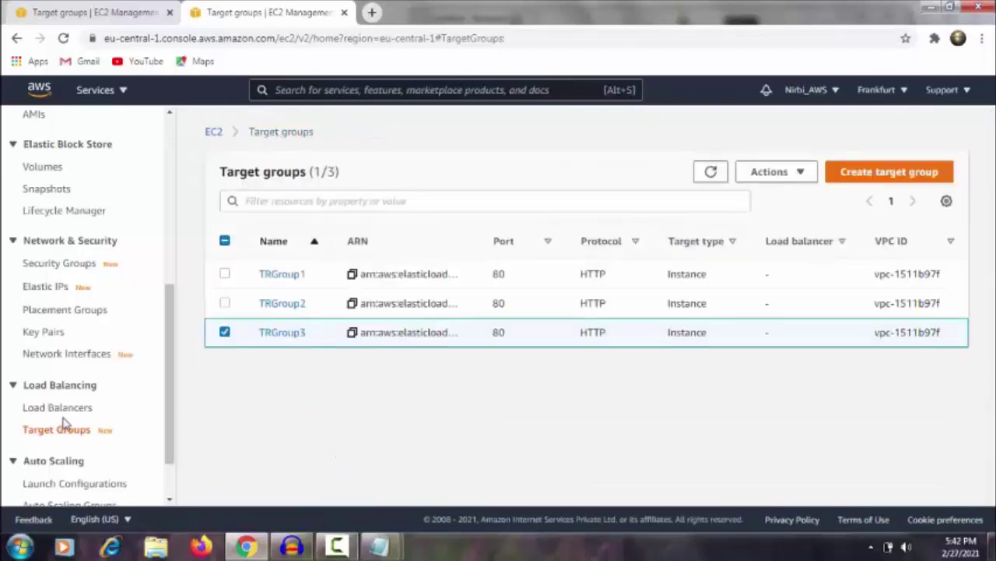
# - Go to the EC2 load balancers, start creating an Application Load Balancer and enter First ELB APP as its name
pyautogui.click(66, 409)
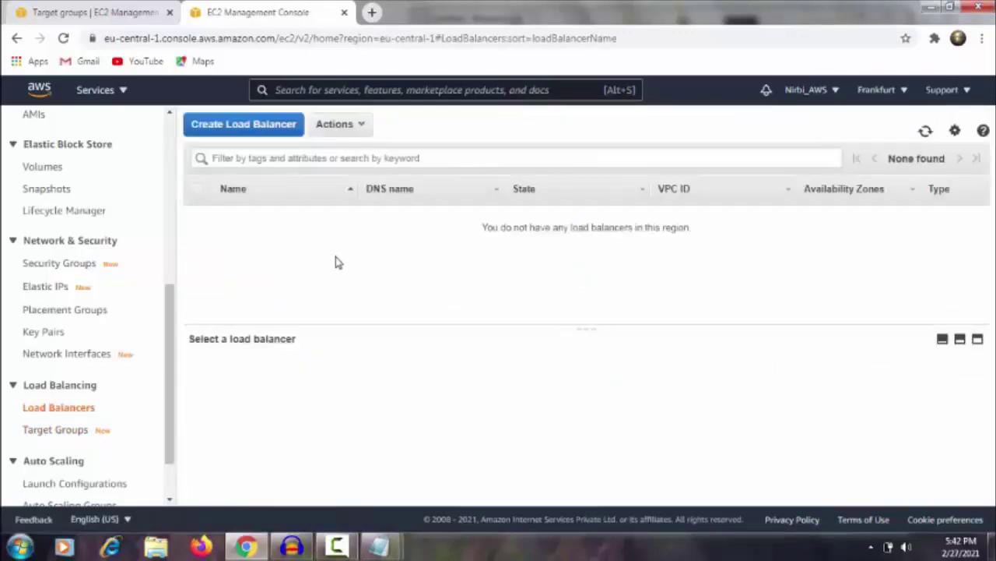
pyautogui.click(248, 133)
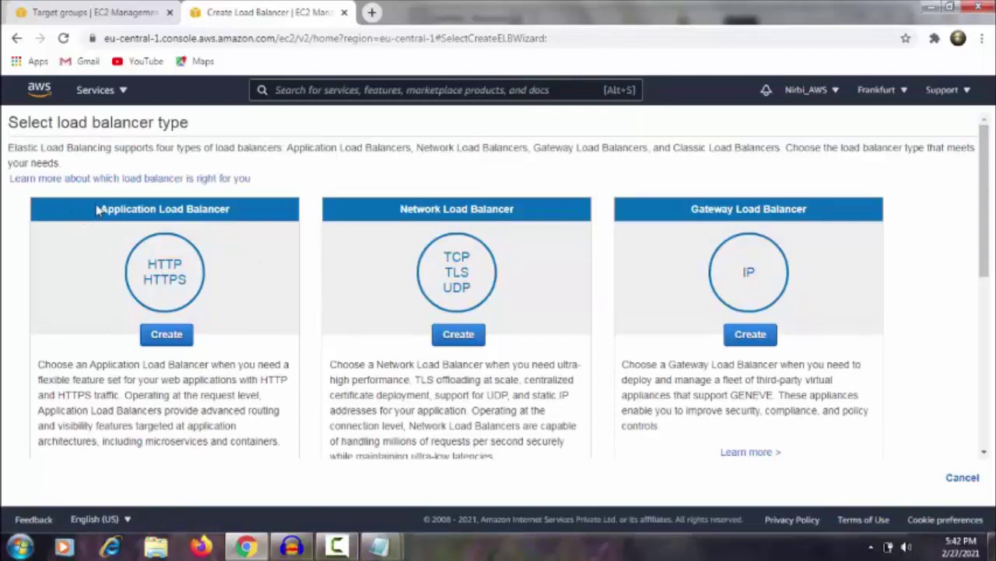
pyautogui.click(170, 334)
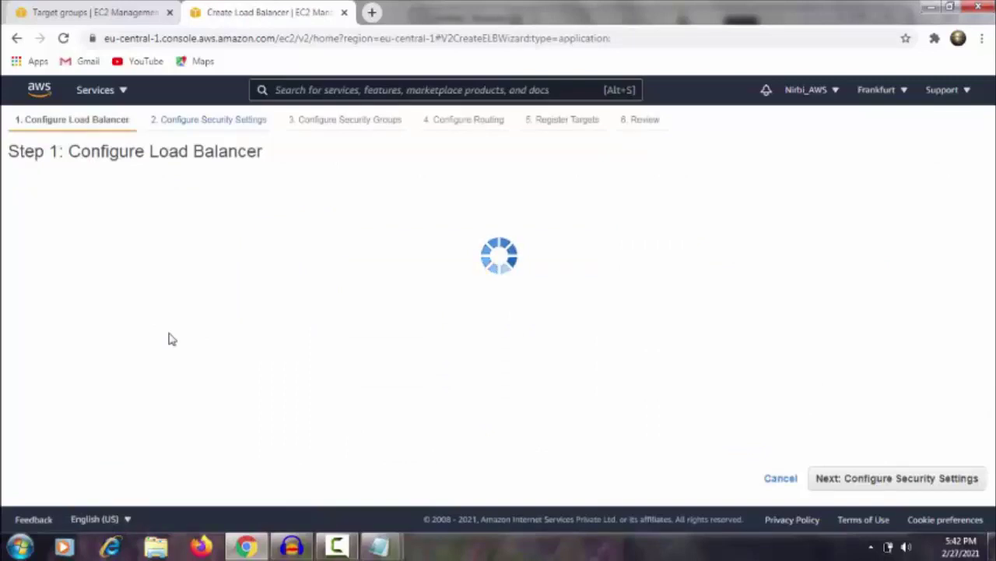
pyautogui.click(191, 254)
pyautogui.click(190, 254)
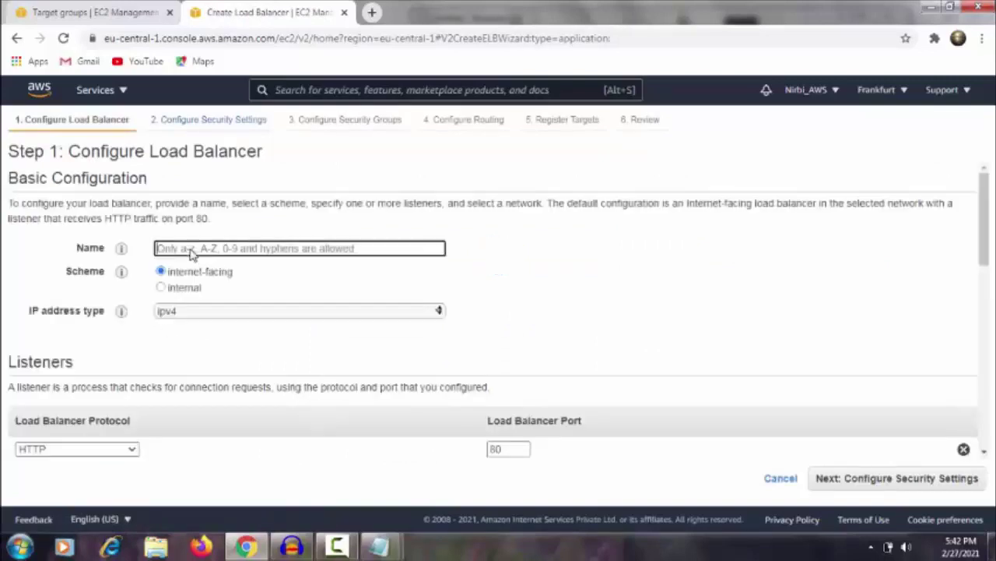
pyautogui.write('Fi')
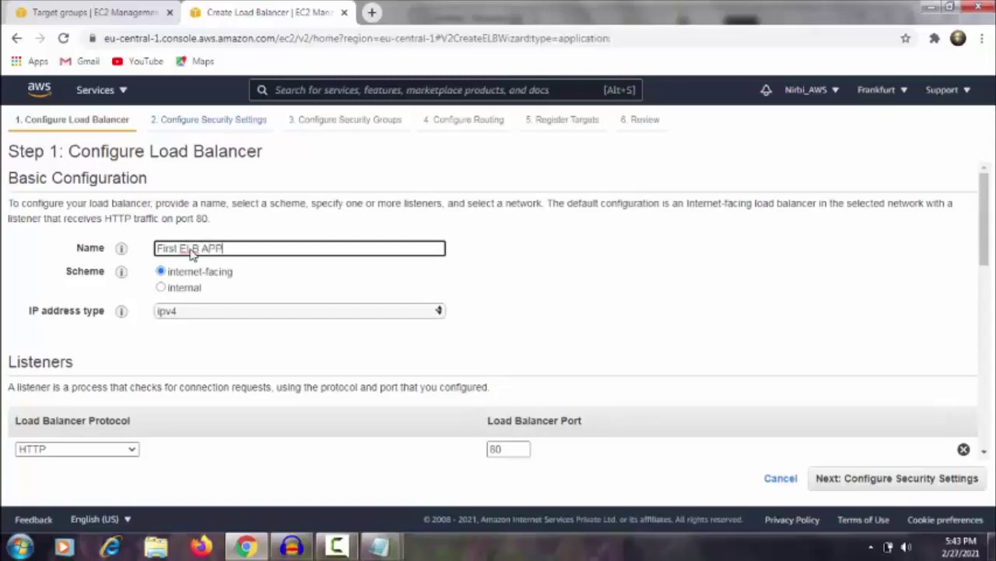
pyautogui.write('rst ELB APP')
# - Enable availability zones eu-central-1a, eu-central-1b and eu-central-1c in the default VPC, and try to continue to the security settings
pyautogui.scroll(-7, 349, 336)
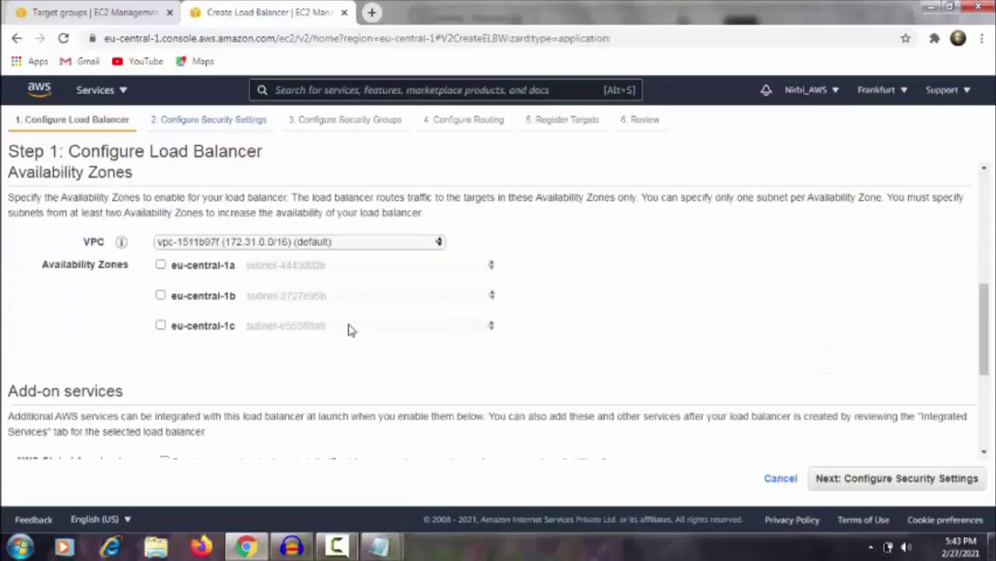
pyautogui.scroll(4, 187, 267)
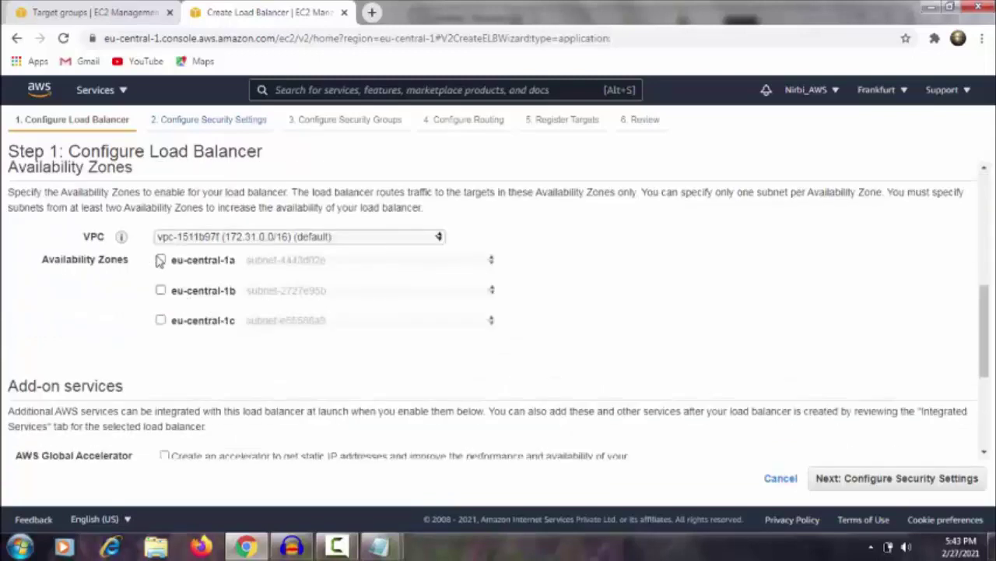
pyautogui.click(160, 260)
pyautogui.click(161, 312)
pyautogui.click(161, 366)
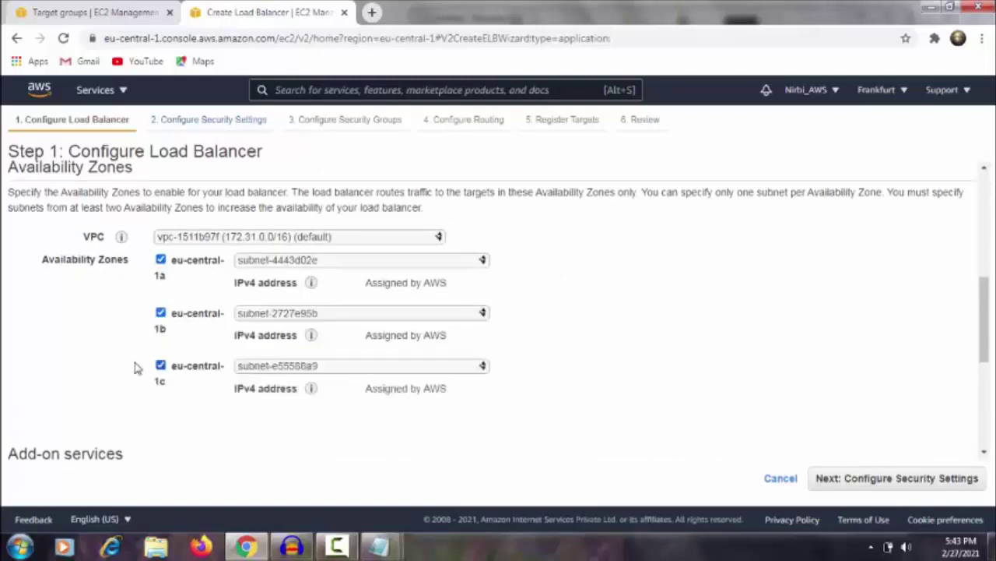
pyautogui.scroll(-2, 888, 436)
pyautogui.click(895, 478)
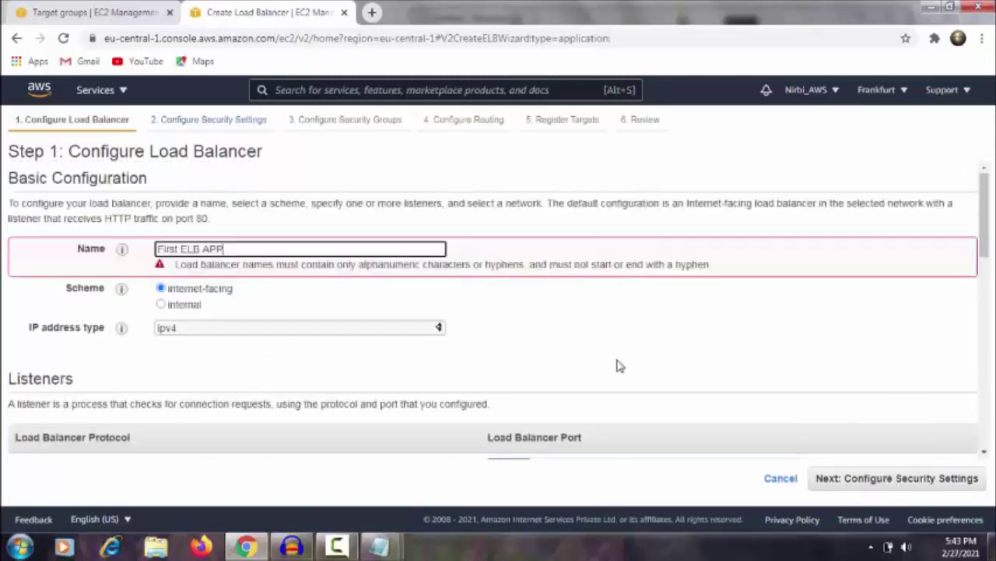
# - Correct the load balancer name to FirsELBAPP without spaces, and continue past the security settings to the security groups
pyautogui.click(181, 249)
pyautogui.press('BackSpace')
pyautogui.click(201, 249)
pyautogui.press('BackSpace')
pyautogui.click(944, 480)
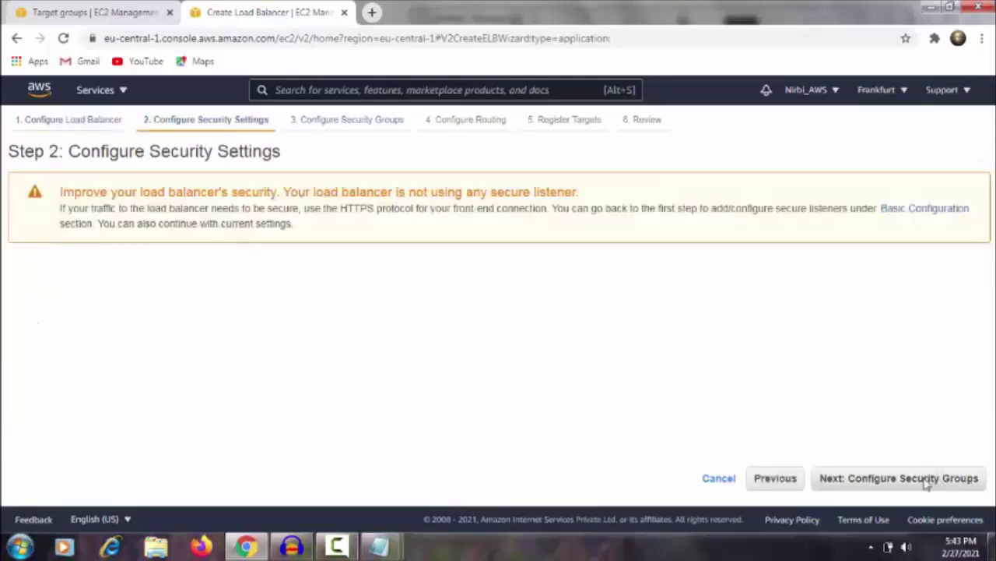
pyautogui.click(921, 481)
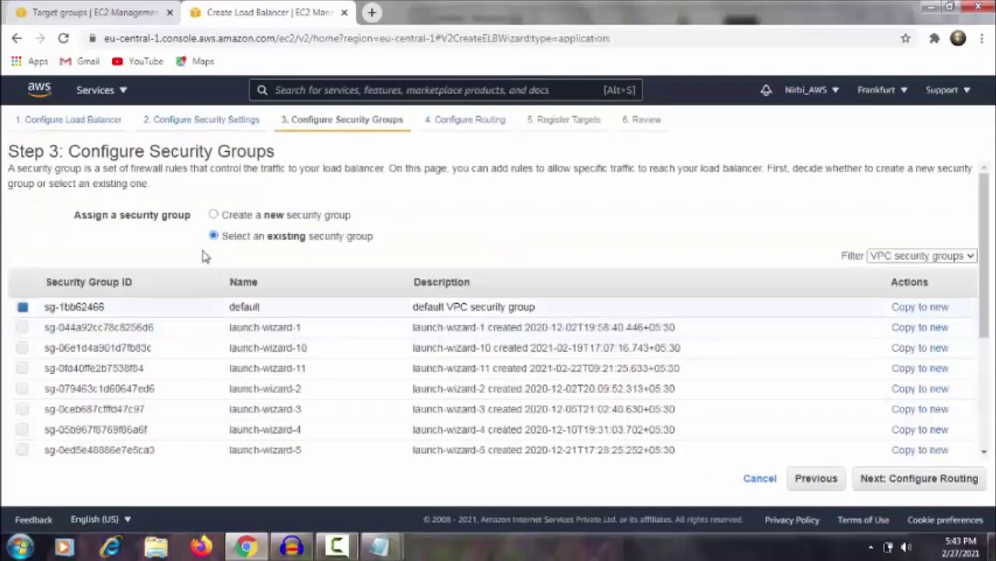
# - Assign a new security group named load-balancer-wizard-13 and continue to the routing configuration
pyautogui.click(214, 214)
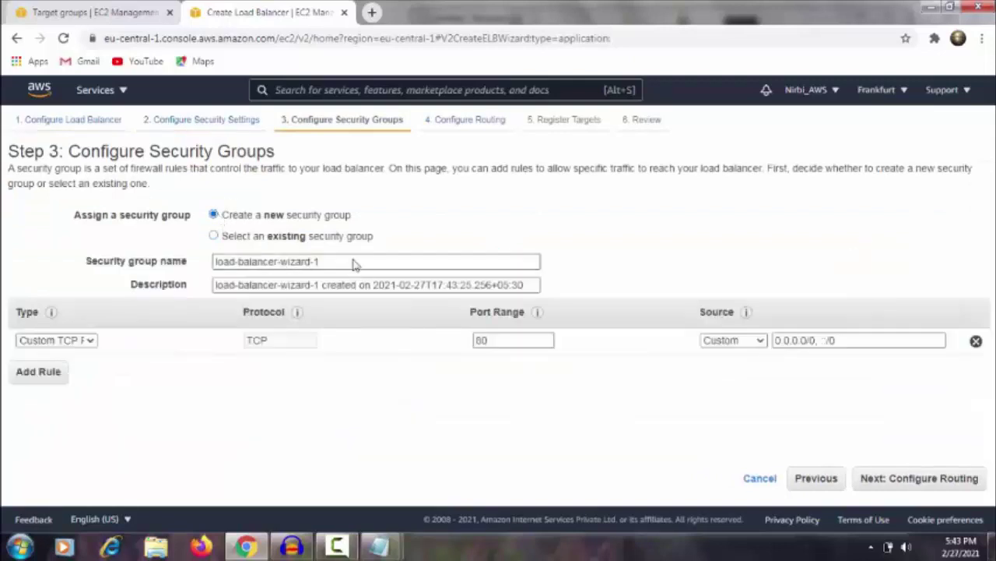
pyautogui.click(316, 265)
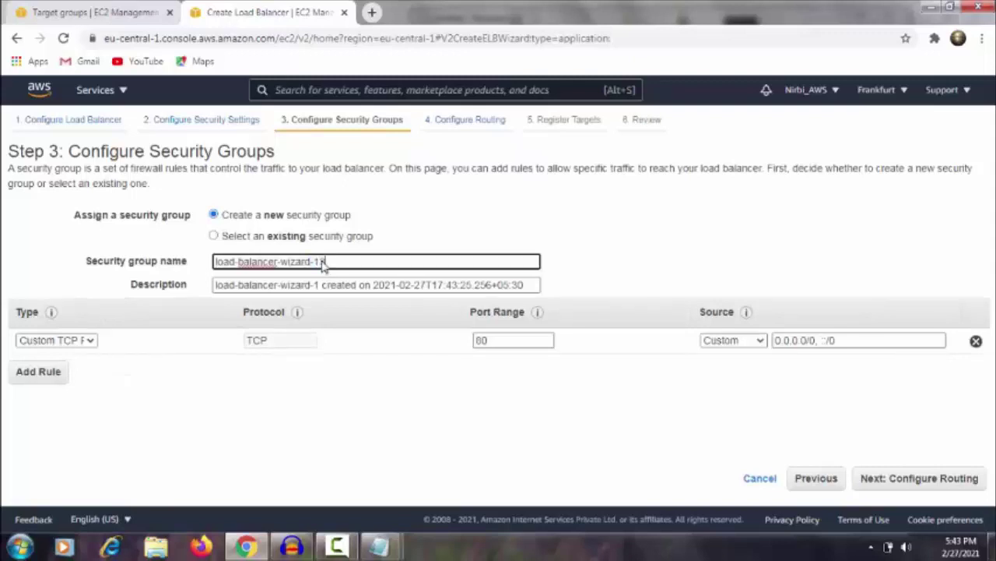
pyautogui.click(923, 477)
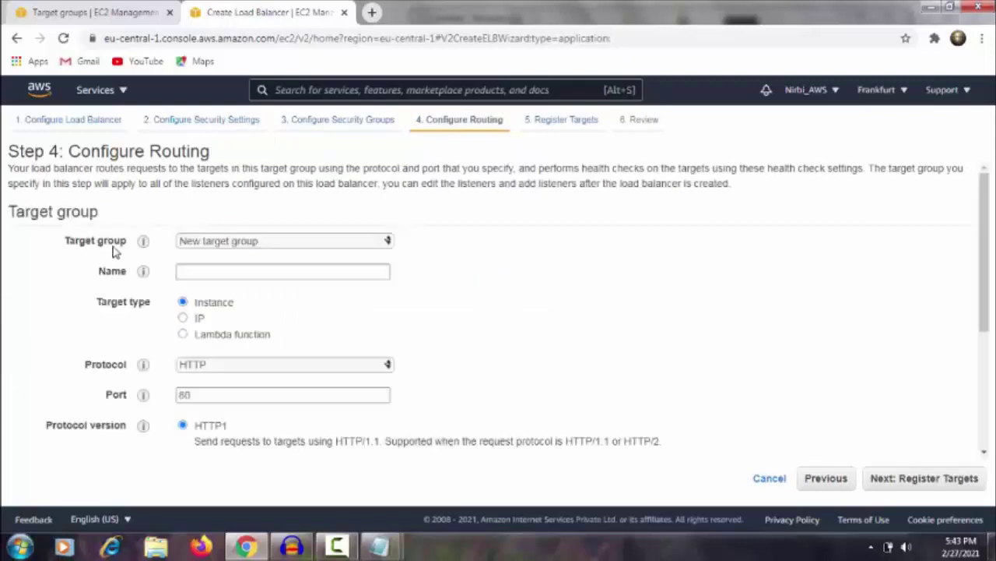
# - Route to the existing target group TRGroup1 and continue to the target registration
pyautogui.click(272, 243)
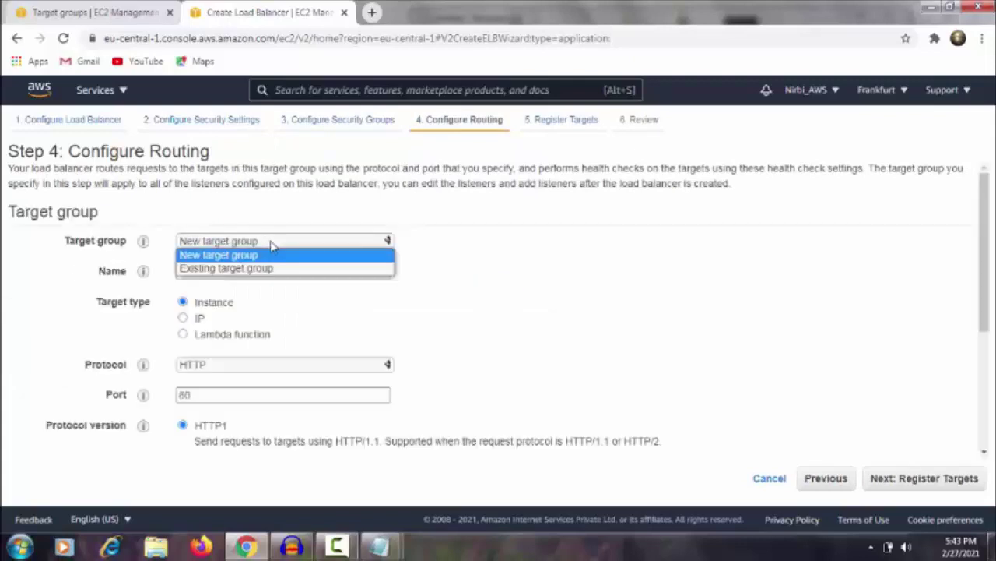
pyautogui.click(237, 275)
pyautogui.click(292, 274)
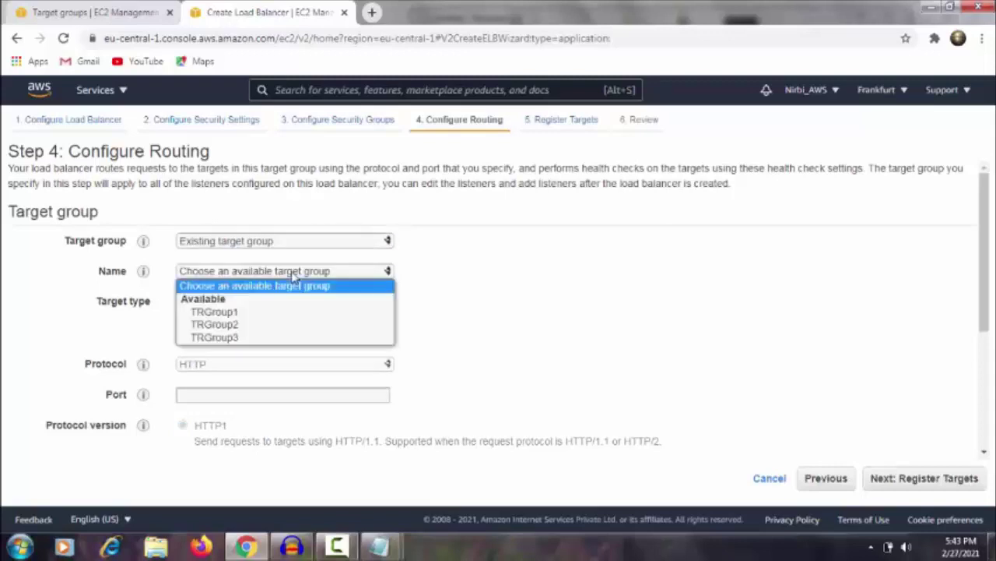
pyautogui.click(226, 313)
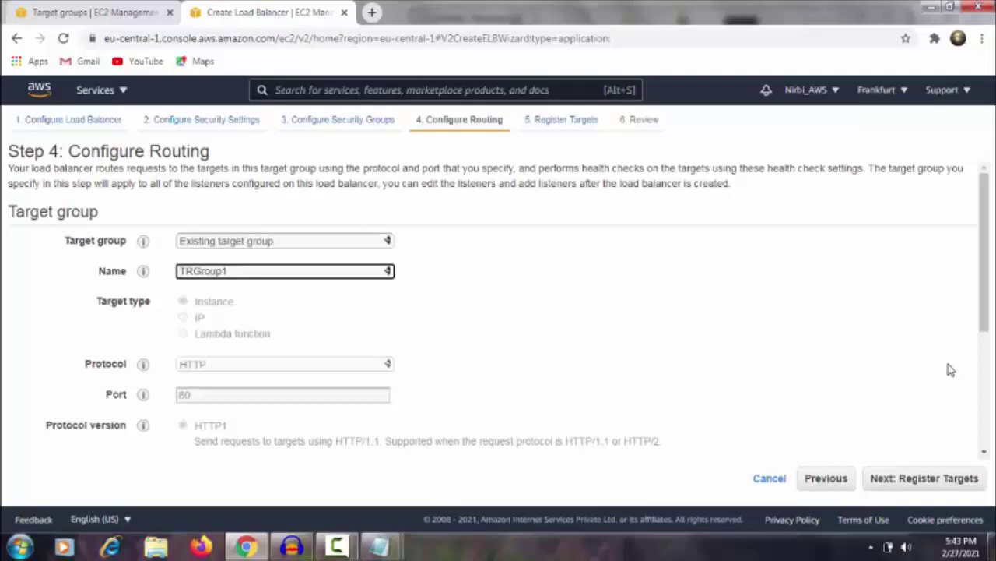
pyautogui.click(939, 484)
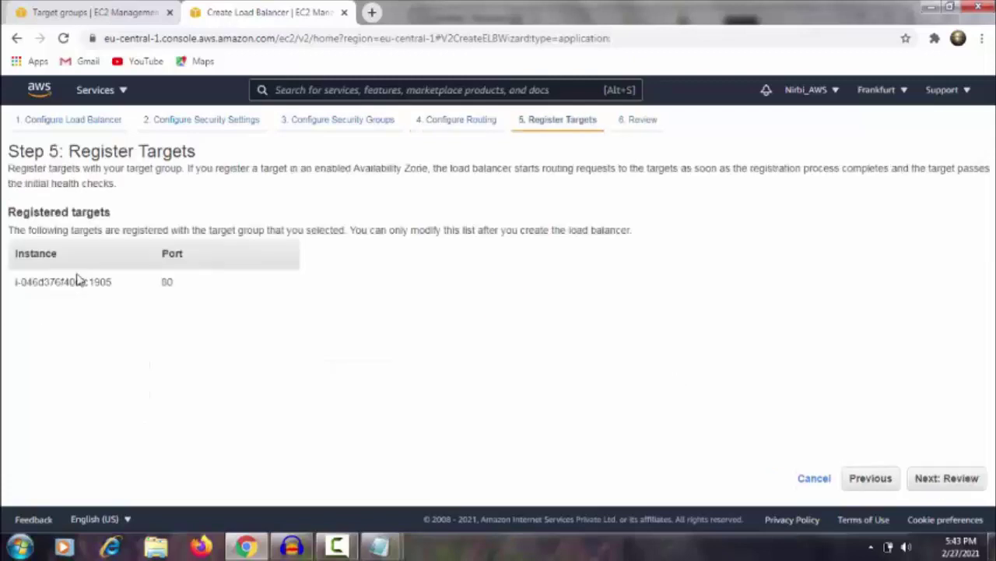
# - Compare the registered instance in the wizard with the registered targets of TRGroup1 in the target groups list
pyautogui.click(73, 8)
pyautogui.click(238, 8)
pyautogui.click(140, 7)
pyautogui.click(210, 8)
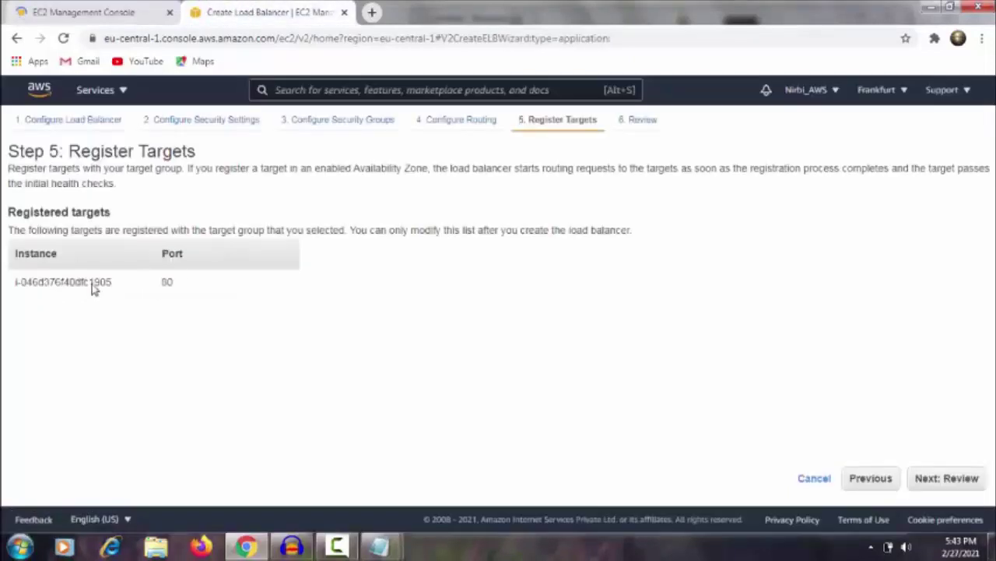
pyautogui.click(113, 10)
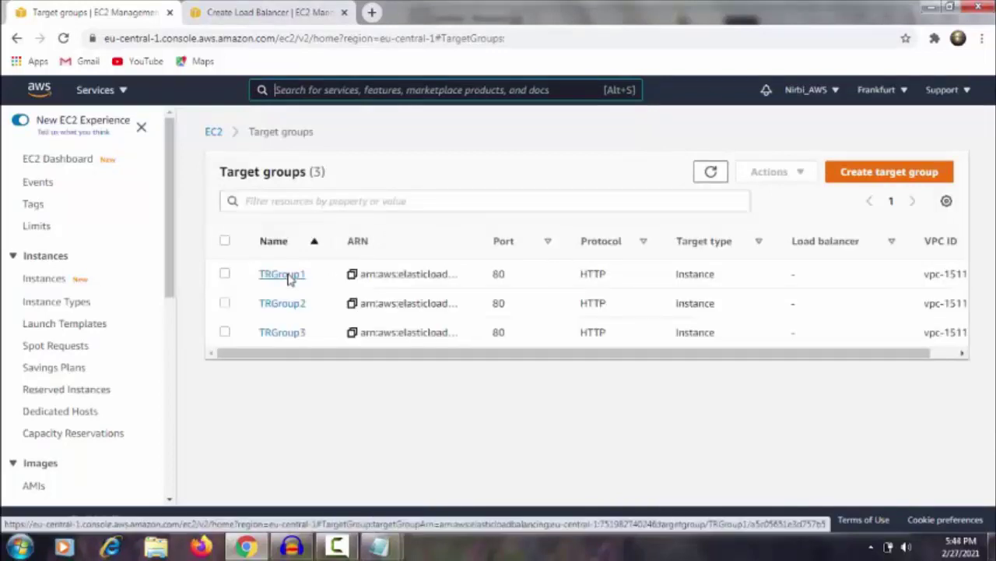
pyautogui.click(287, 277)
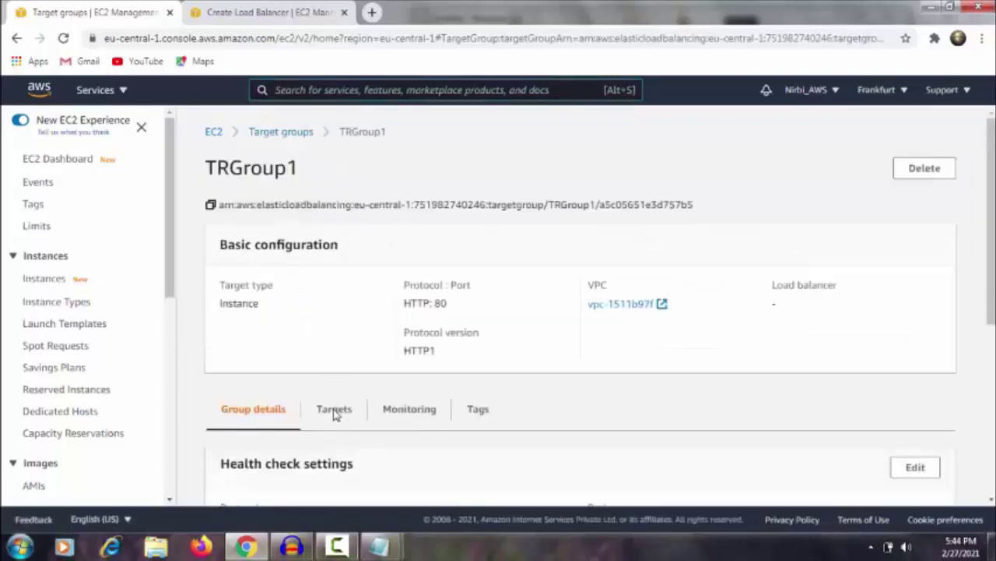
pyautogui.click(345, 409)
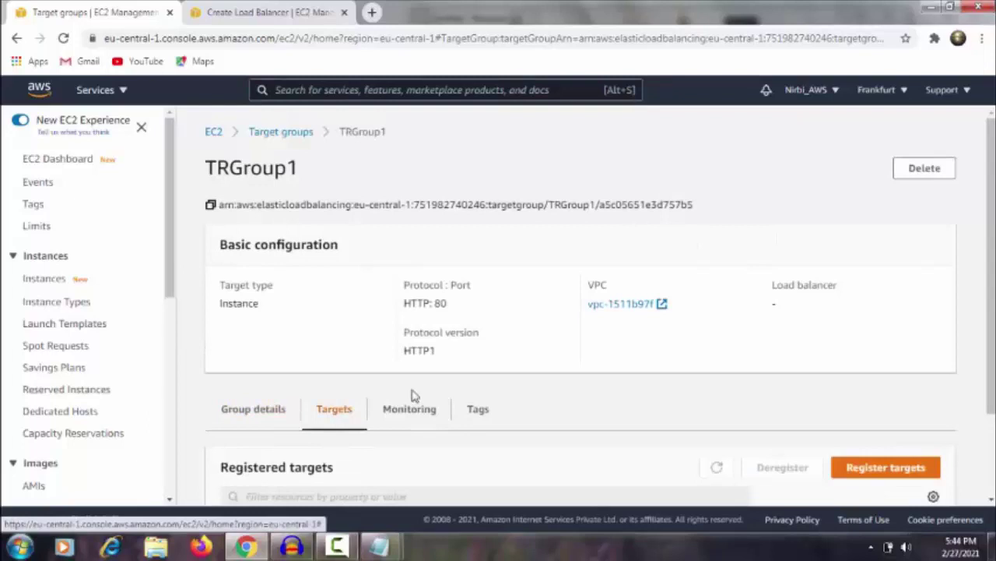
pyautogui.scroll(-1, 439, 390)
pyautogui.scroll(-1, 463, 380)
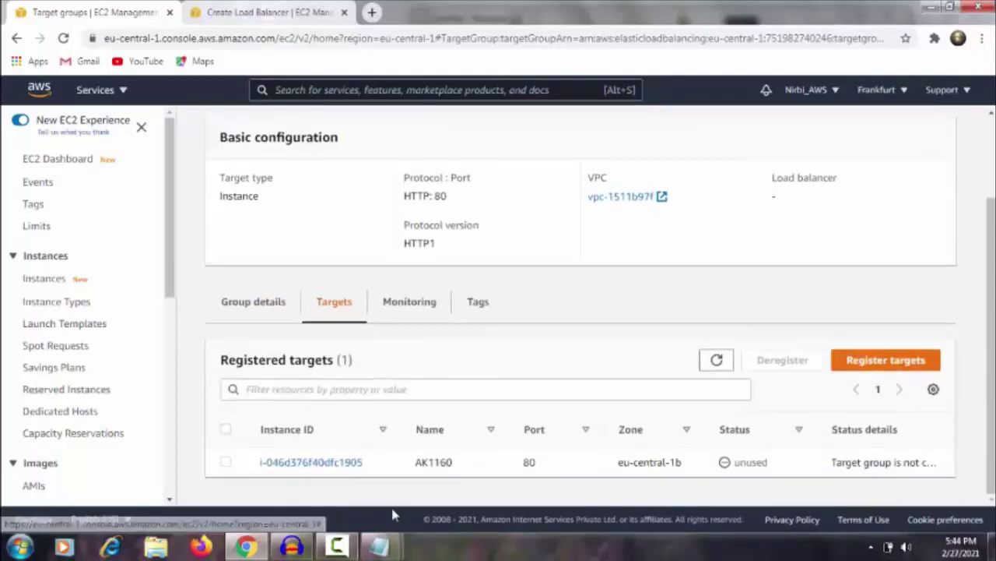
pyautogui.click(272, 12)
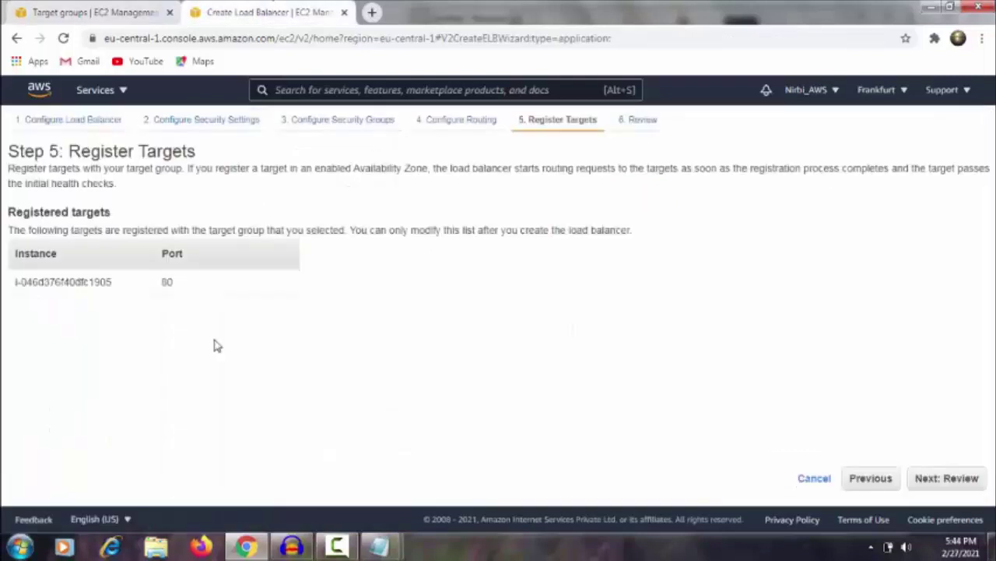
pyautogui.moveTo(95, 285); pyautogui.dragTo(121, 291)
# - Continue to the review, create the load balancer and close the creation status page
pyautogui.click(958, 479)
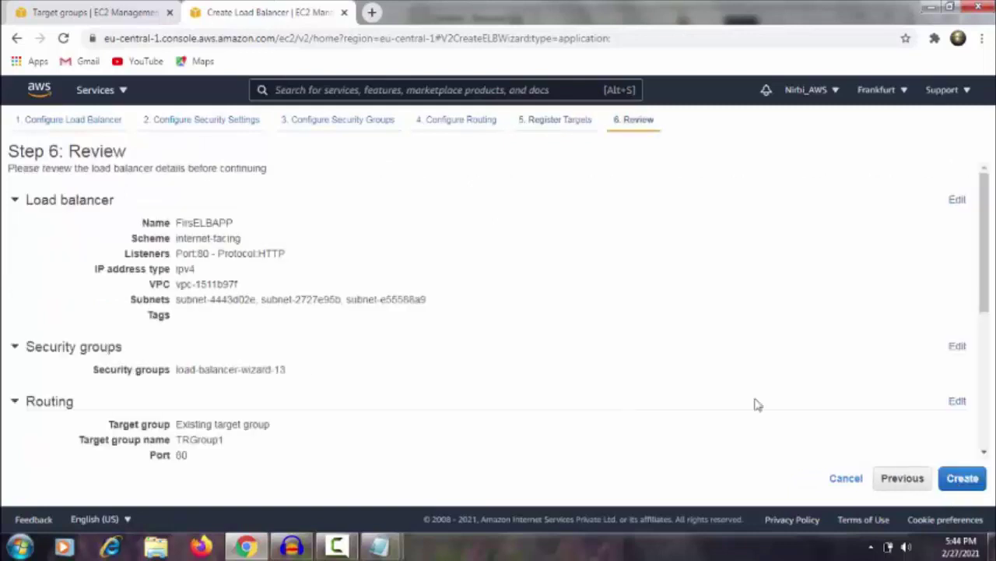
pyautogui.click(962, 477)
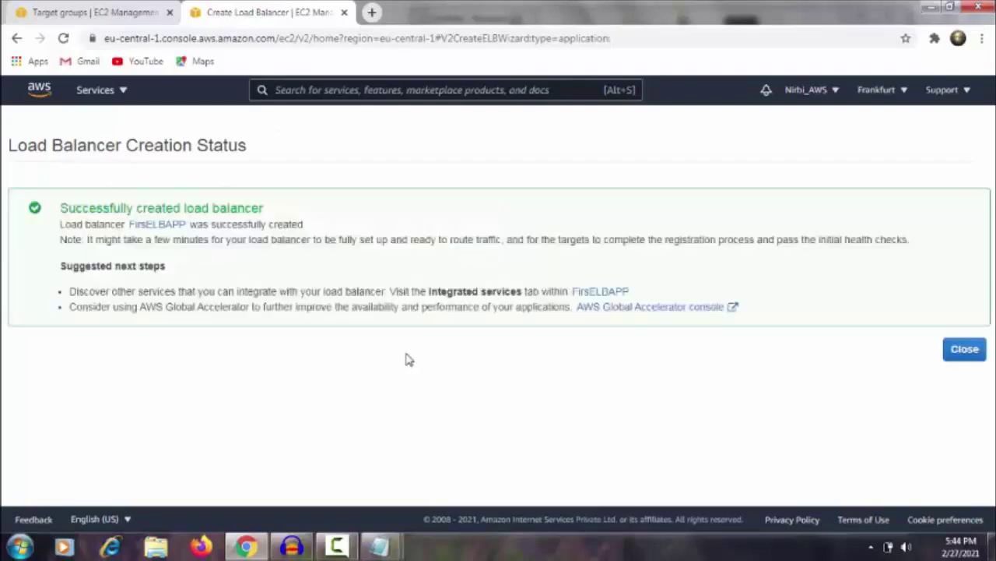
pyautogui.click(963, 354)
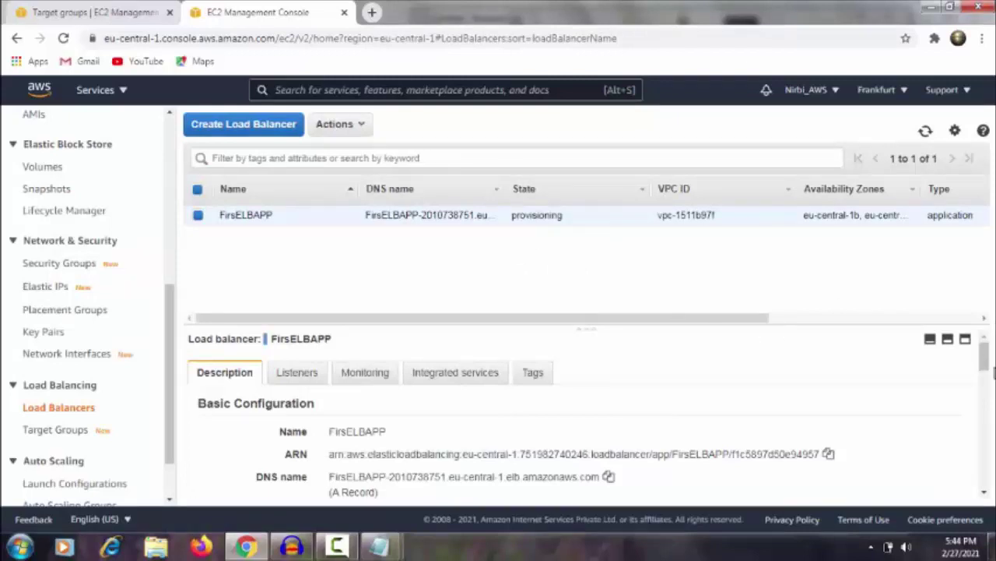
# - Check the listeners of FirsELBAPP and the registered targets of the group it forwards to
pyautogui.moveTo(985, 352)
pyautogui.mouseDown()
pyautogui.moveTo(986, 366)
pyautogui.moveTo(986, 355)
pyautogui.mouseUp()
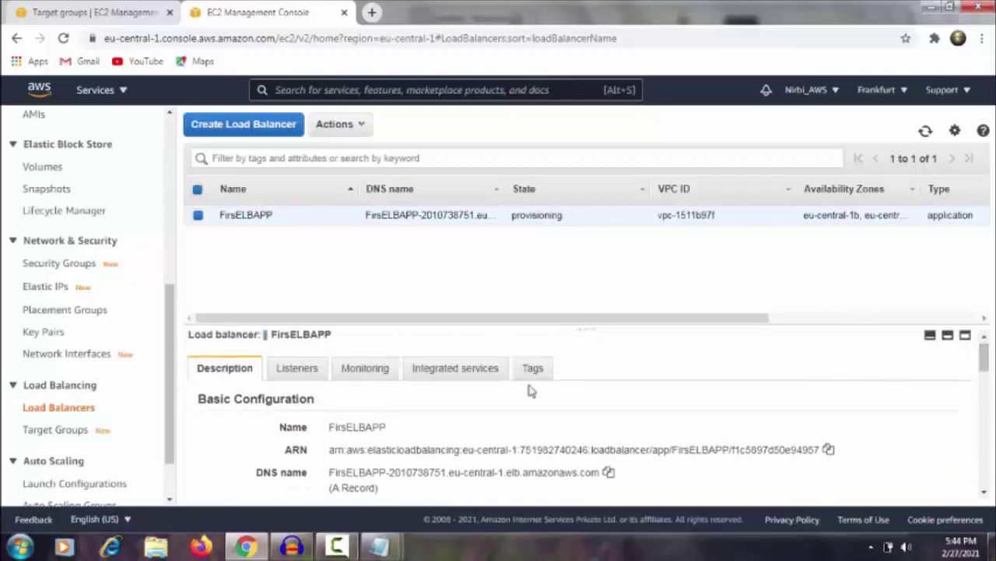
pyautogui.click(296, 370)
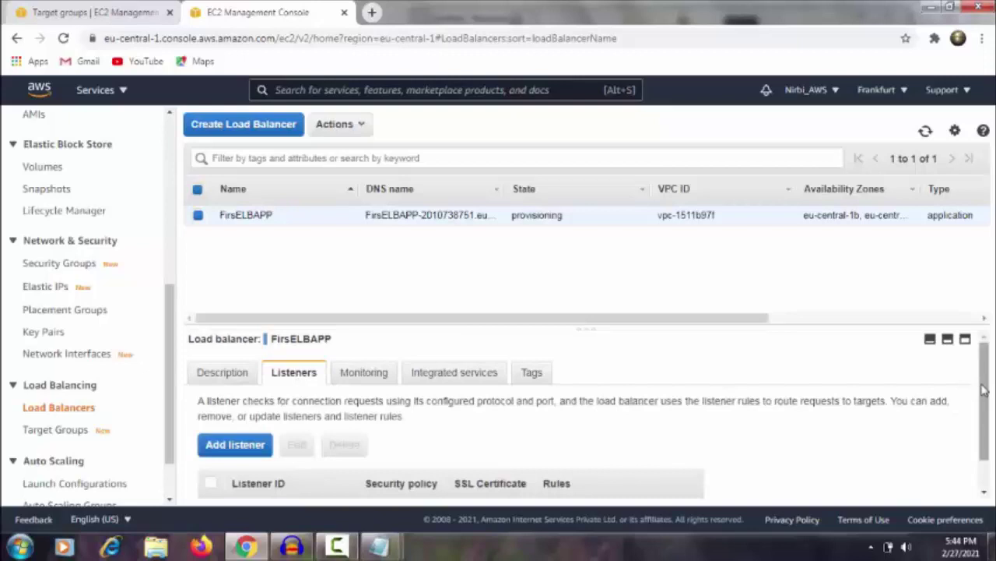
pyautogui.moveTo(985, 400); pyautogui.dragTo(987, 417)
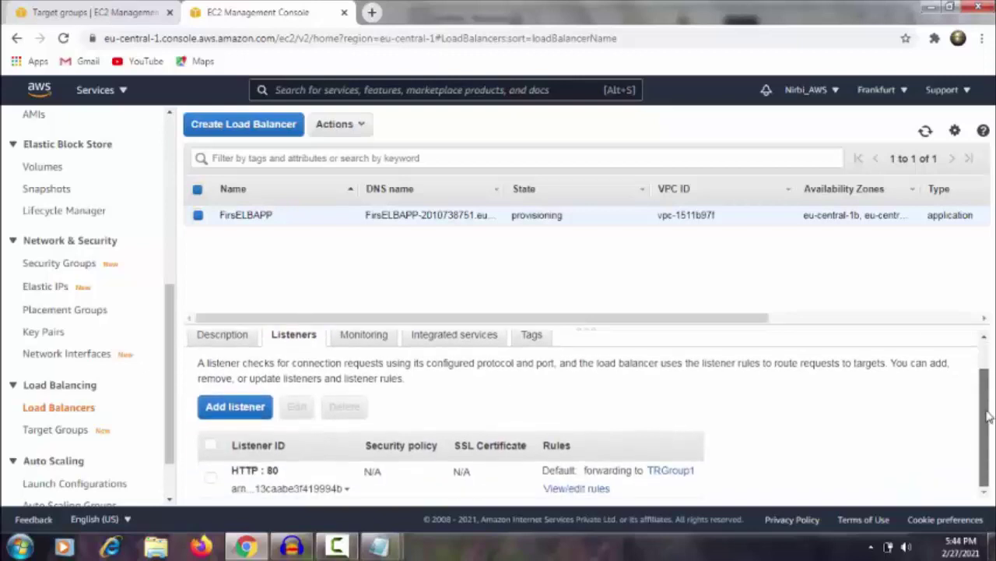
pyautogui.click(692, 471)
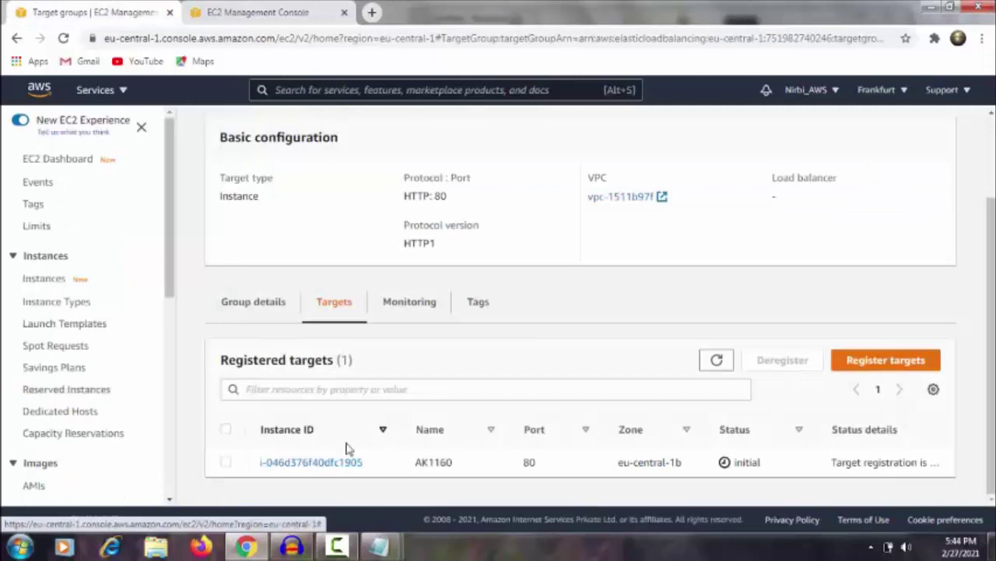
pyautogui.hotkey('ctrl', 'Tab')
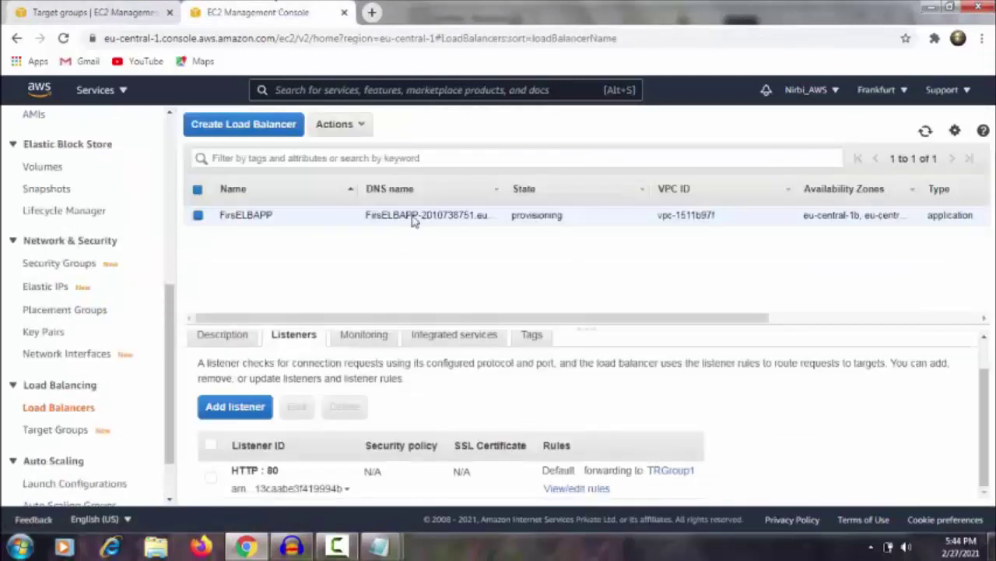
# - Reload the load balancers page and copy the DNS name of FirsELBAPP
pyautogui.click(64, 38)
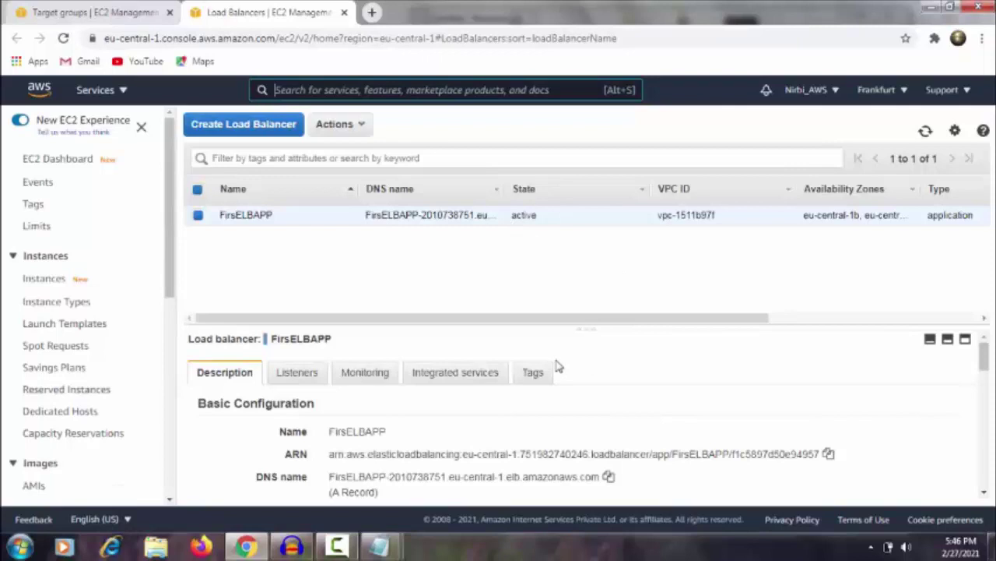
pyautogui.scroll(-1, 234, 406)
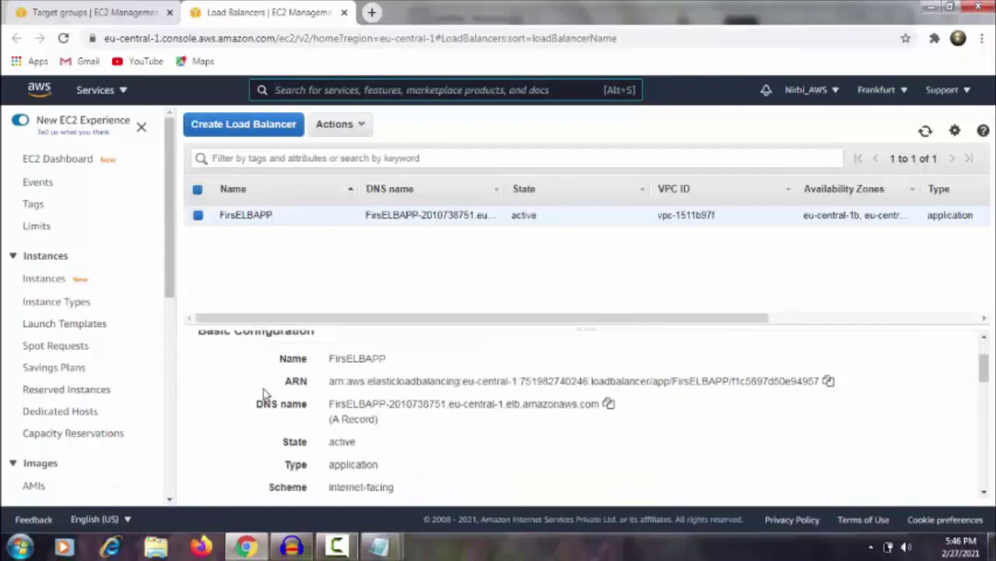
pyautogui.click(608, 404)
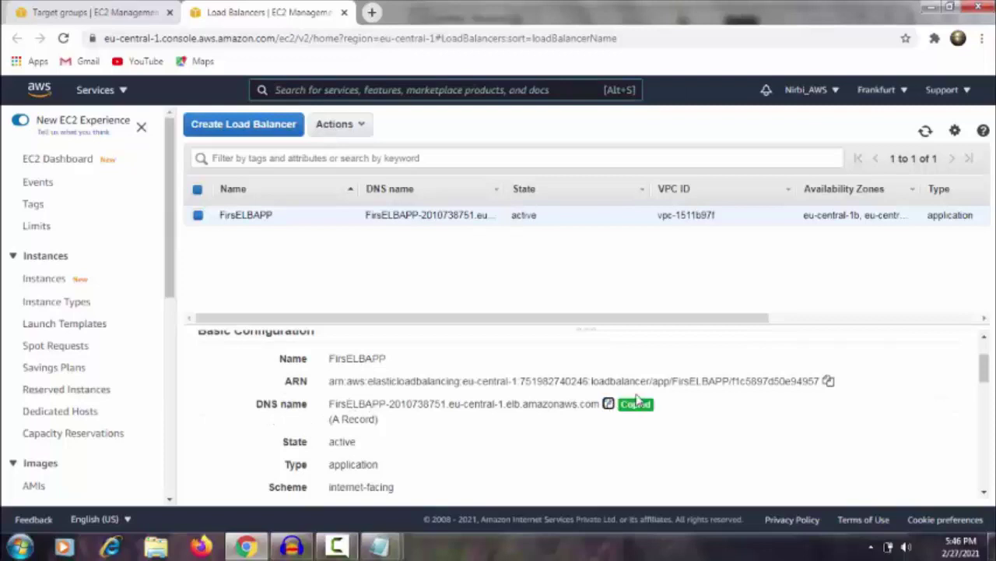
# - Open the copied load balancer DNS name in a new browser tab to test its response
pyautogui.click(370, 11)
pyautogui.click(350, 38)
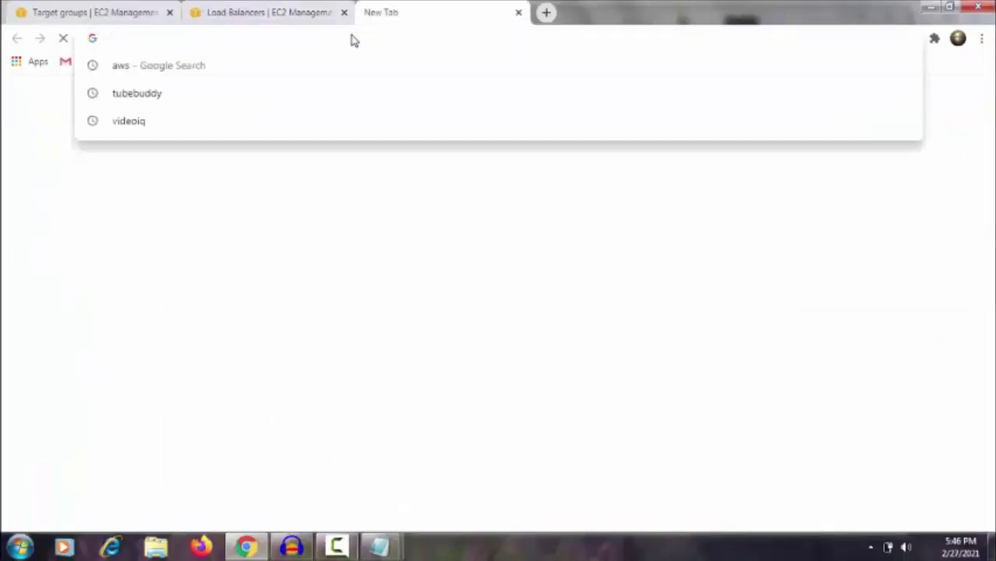
pyautogui.hotkey('ctrl', 'v')
pyautogui.press('Return')
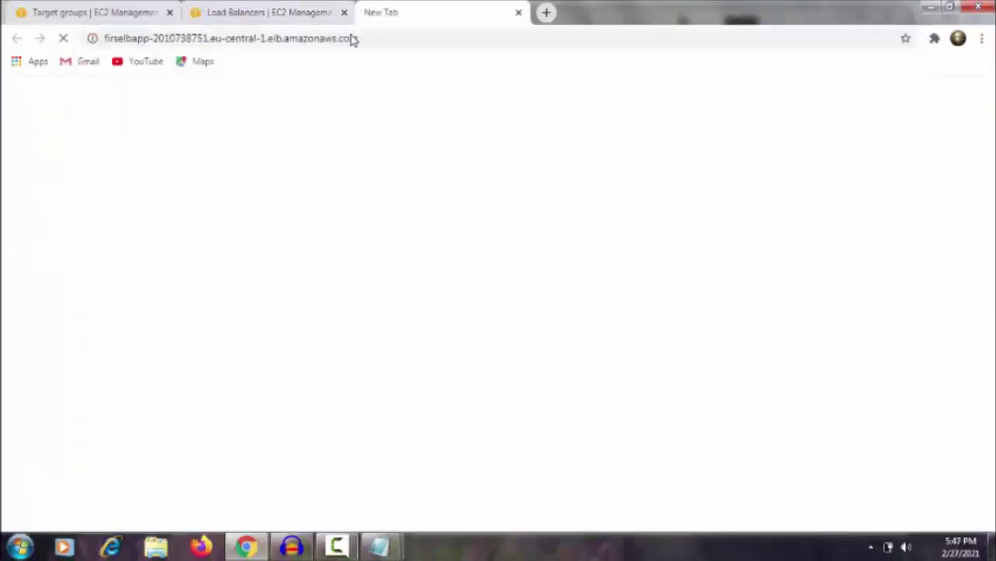
pyautogui.click(346, 39)
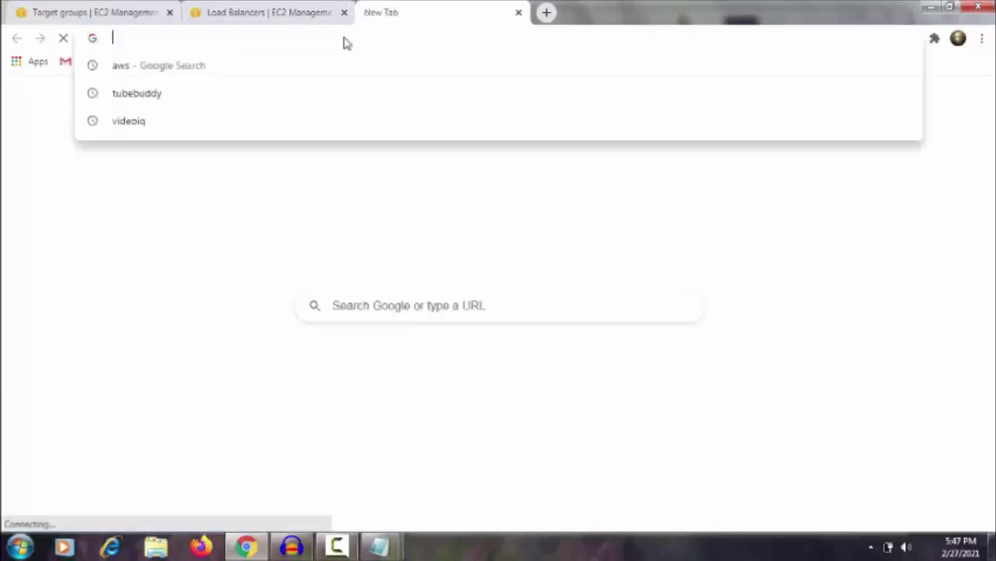
pyautogui.hotkey('ctrl', 'v')
pyautogui.press('Return')
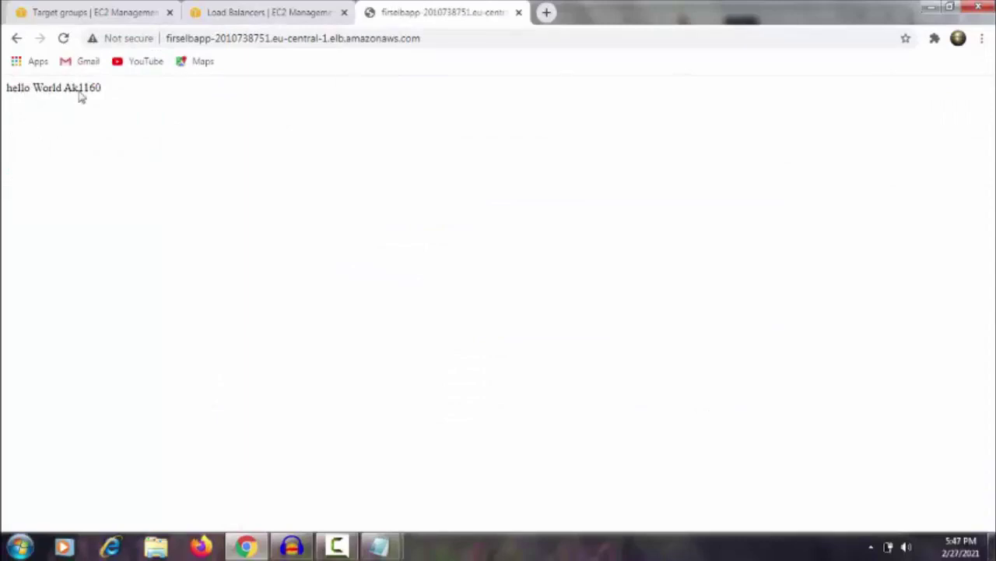
# - Compare the page's text with the expected server messages in the Notepad note, and minimize the note
pyautogui.moveTo(382, 545)
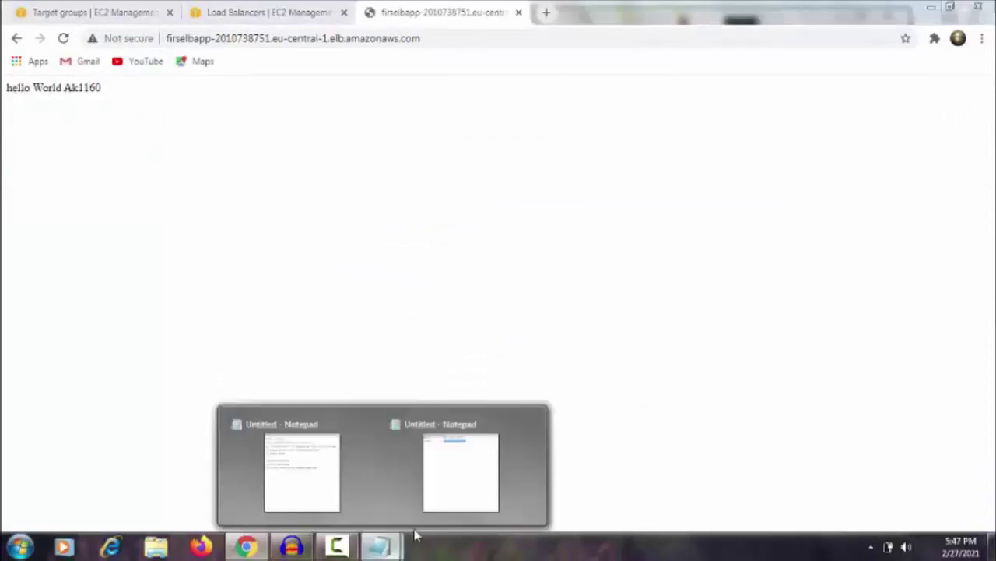
pyautogui.click(469, 449)
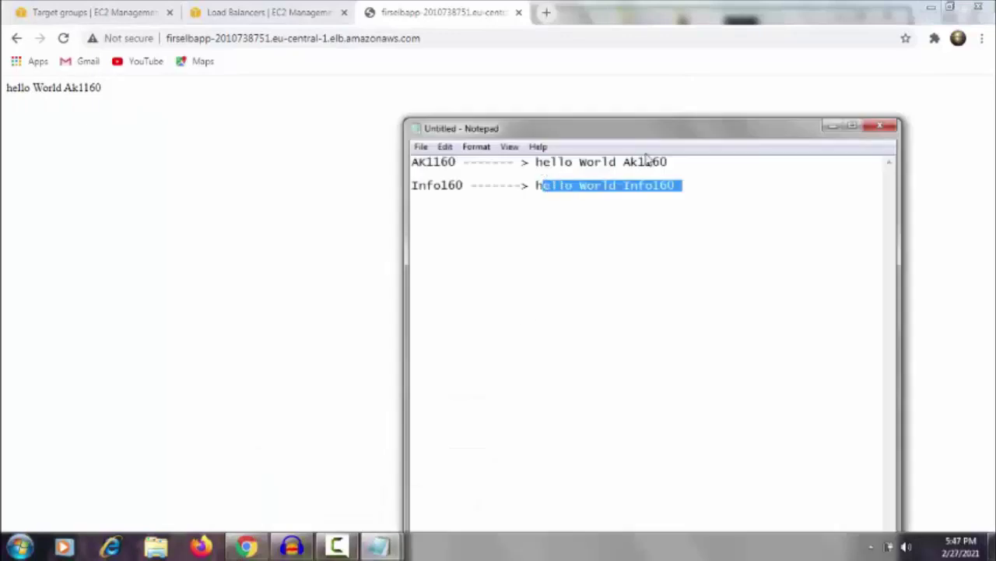
pyautogui.click(831, 126)
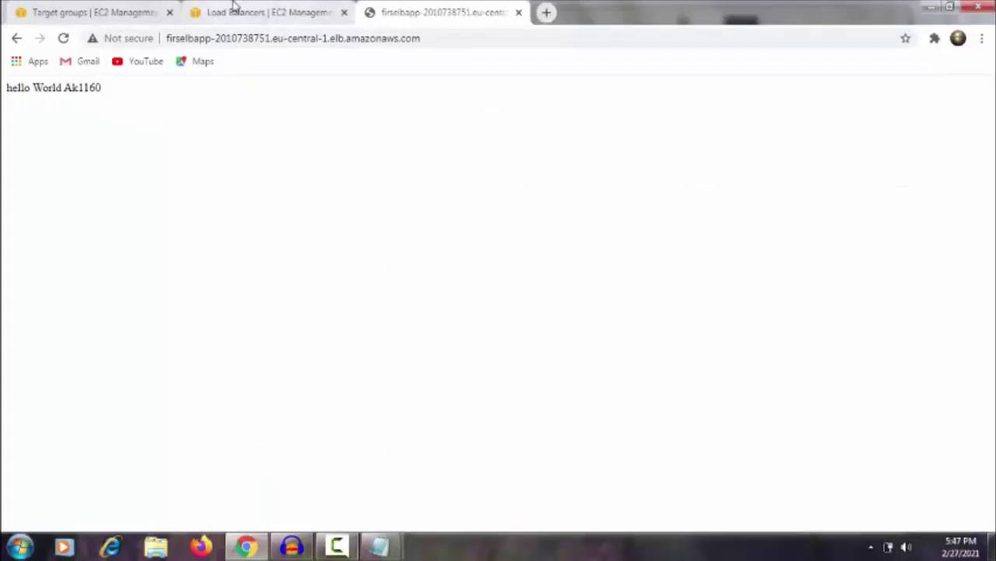
# - Return to the load balancers page and view the forwarding rule of FirsELBAPP's HTTP : 80 listener
pyautogui.click(234, 6)
pyautogui.scroll(2, 382, 383)
pyautogui.click(306, 373)
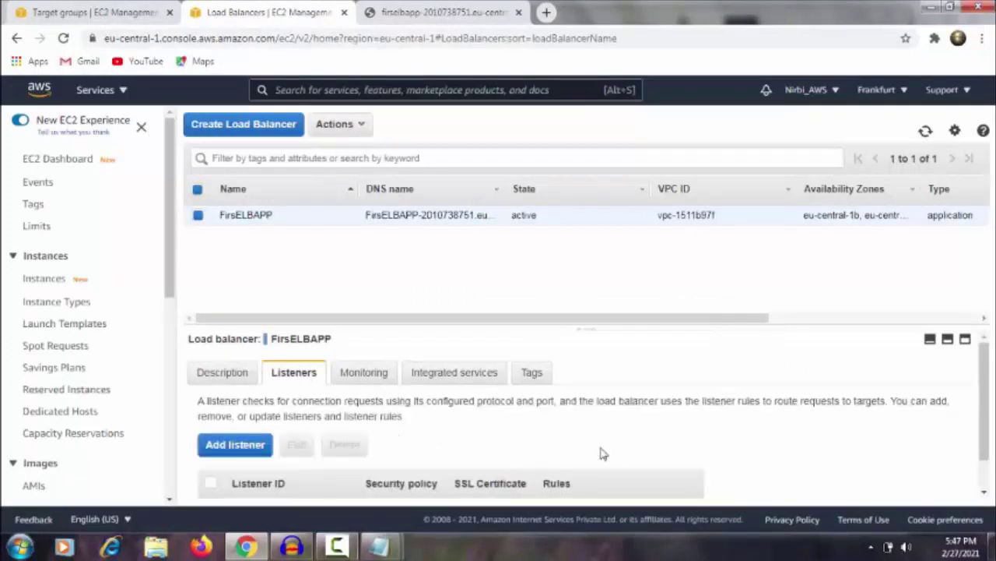
pyautogui.scroll(-1, 600, 453)
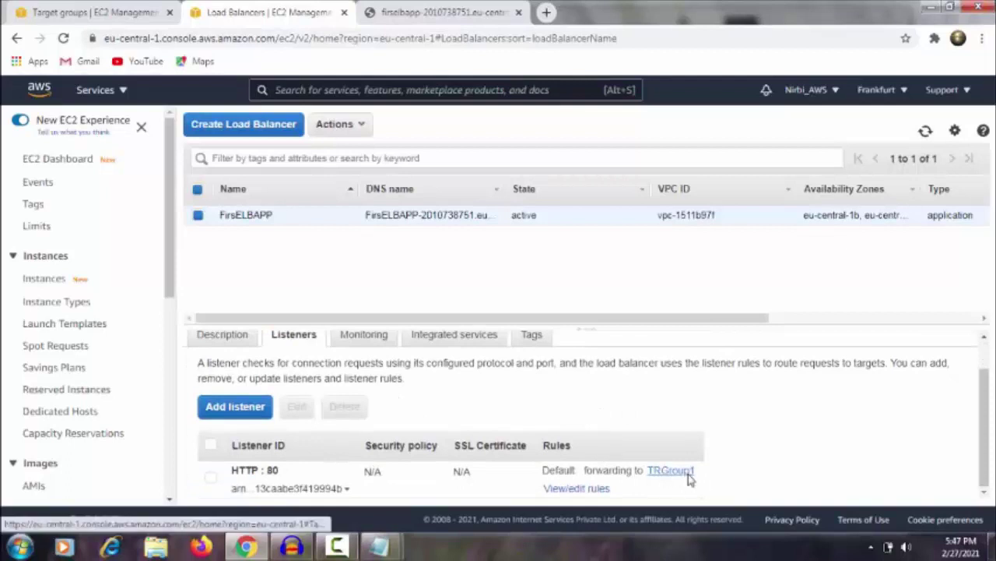
# - Check the registered target of TRGroup1, and reload the load balancer's DNS page to test its response
pyautogui.click(94, 13)
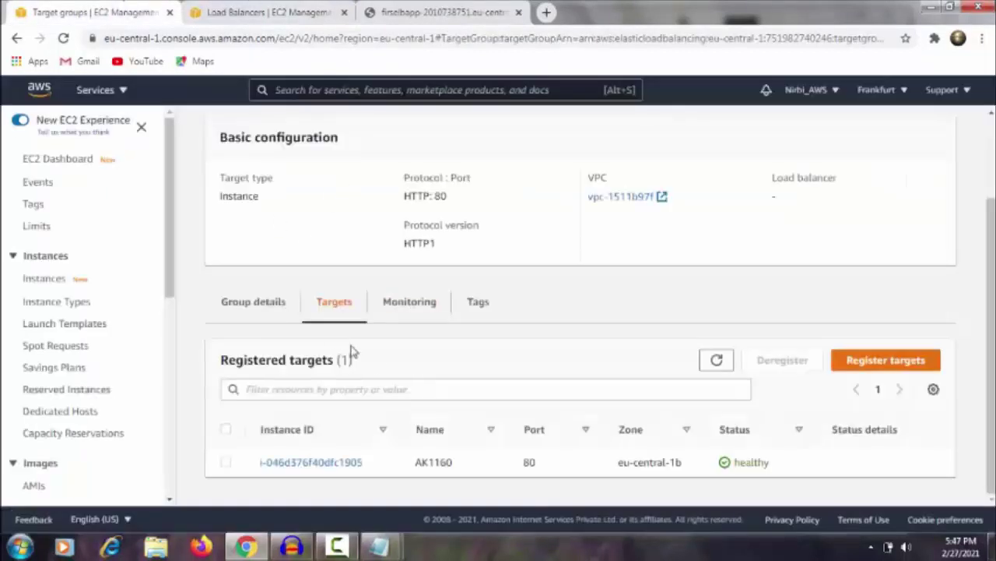
pyautogui.scroll(3, 366, 335)
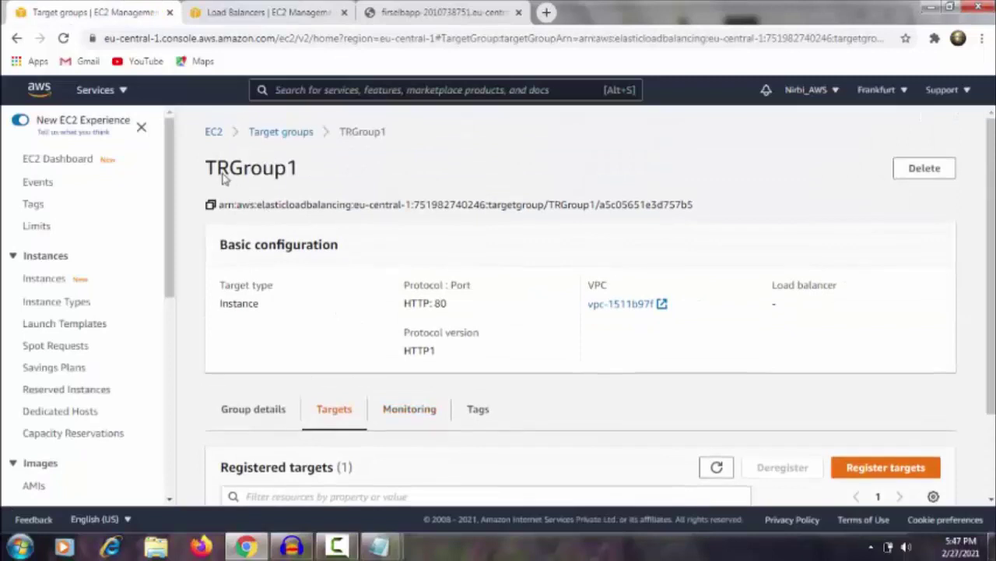
pyautogui.scroll(-3, 306, 365)
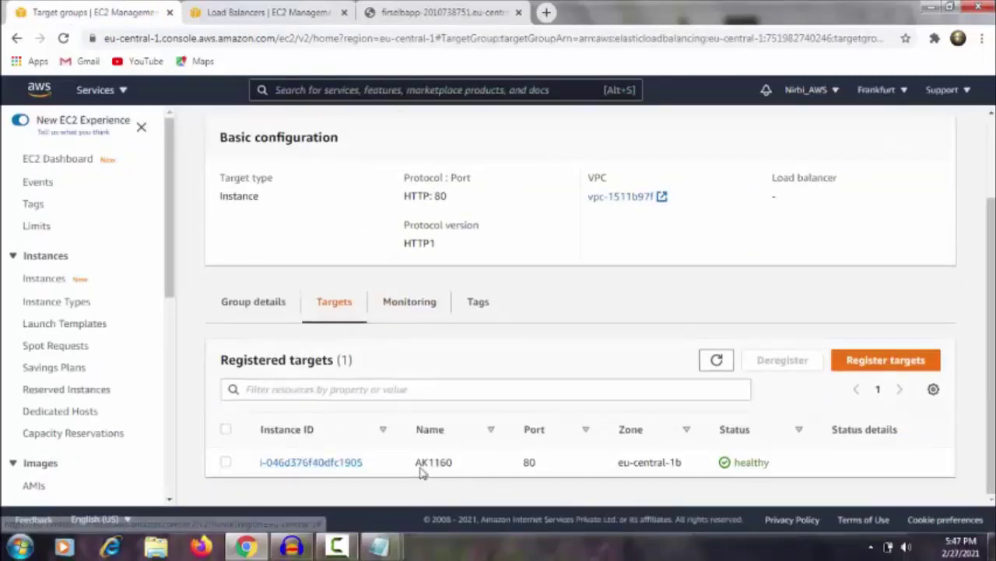
pyautogui.click(433, 11)
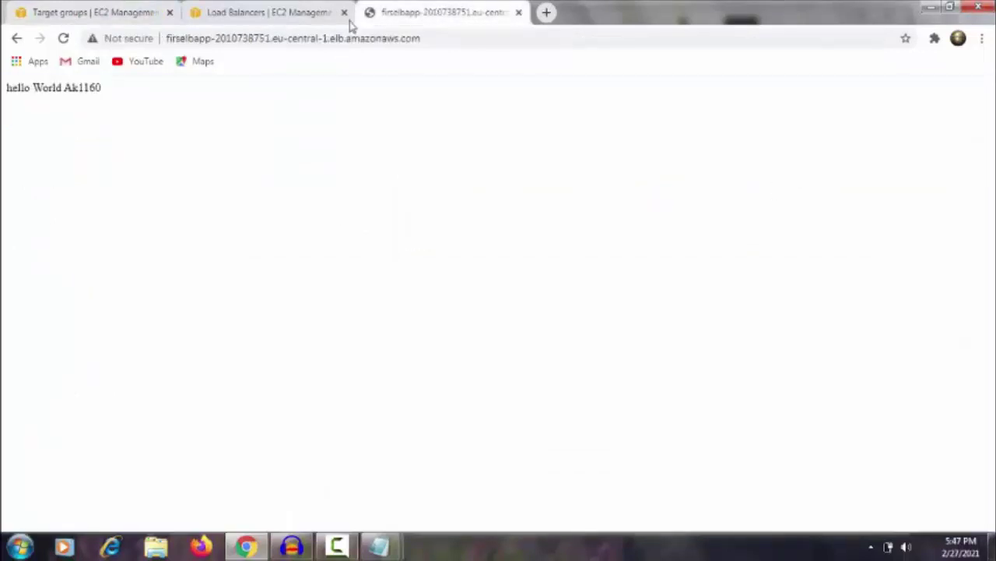
pyautogui.click(64, 38)
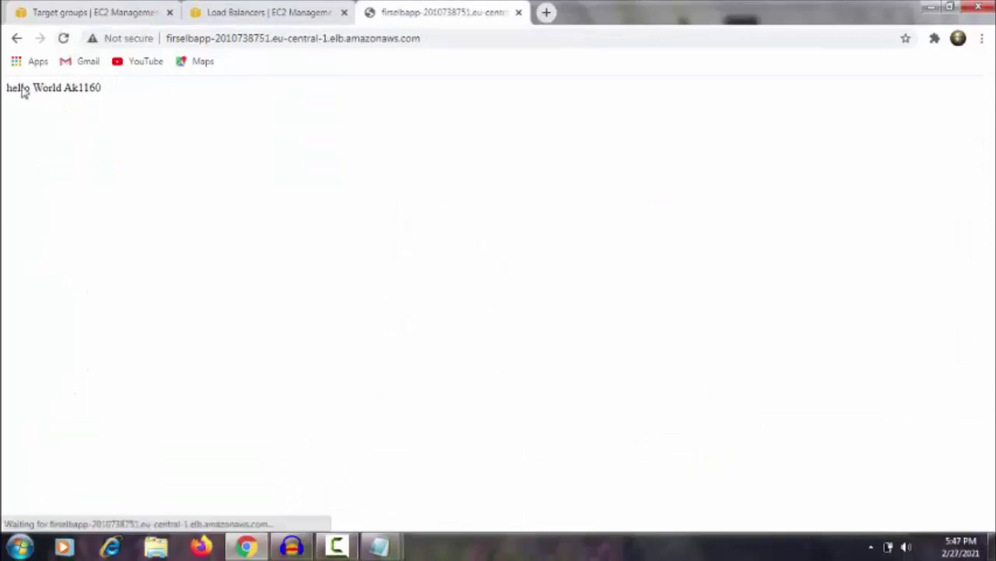
# - Compare the reloaded page with the AK1160 message in the Notepad note, and minimize the note
pyautogui.moveTo(382, 546)
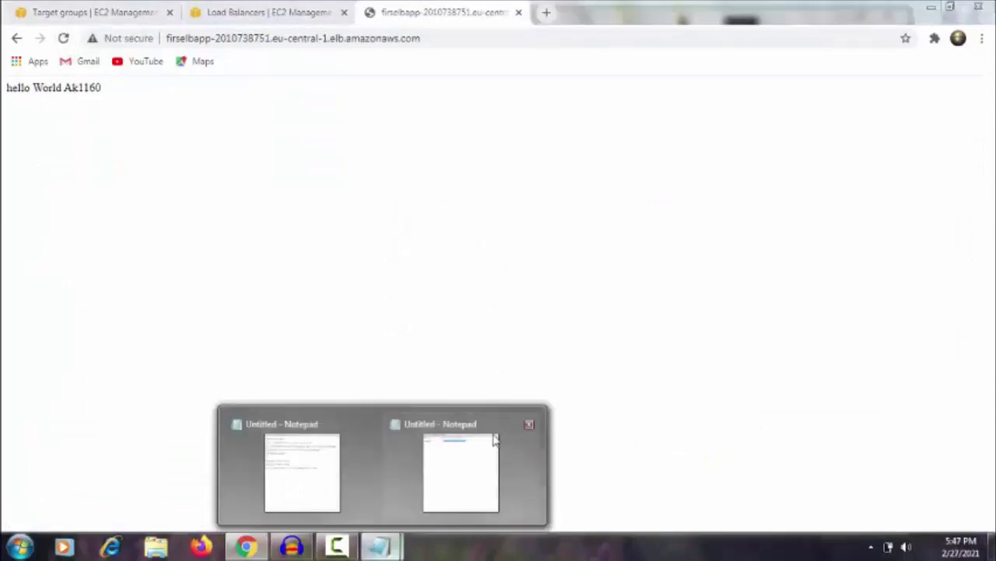
pyautogui.click(459, 468)
pyautogui.moveTo(457, 162); pyautogui.dragTo(412, 162)
pyautogui.moveTo(536, 163); pyautogui.dragTo(687, 168)
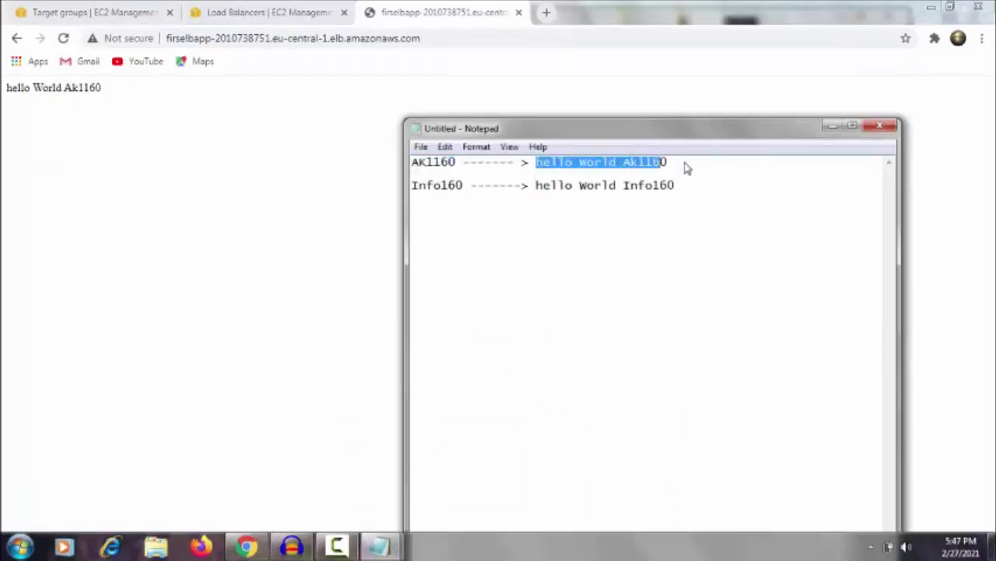
pyautogui.click(832, 126)
# - Open FirsELBAPP's HTTP : 80 listener for editing and delete its default forward action to TRGroup1
pyautogui.click(300, 9)
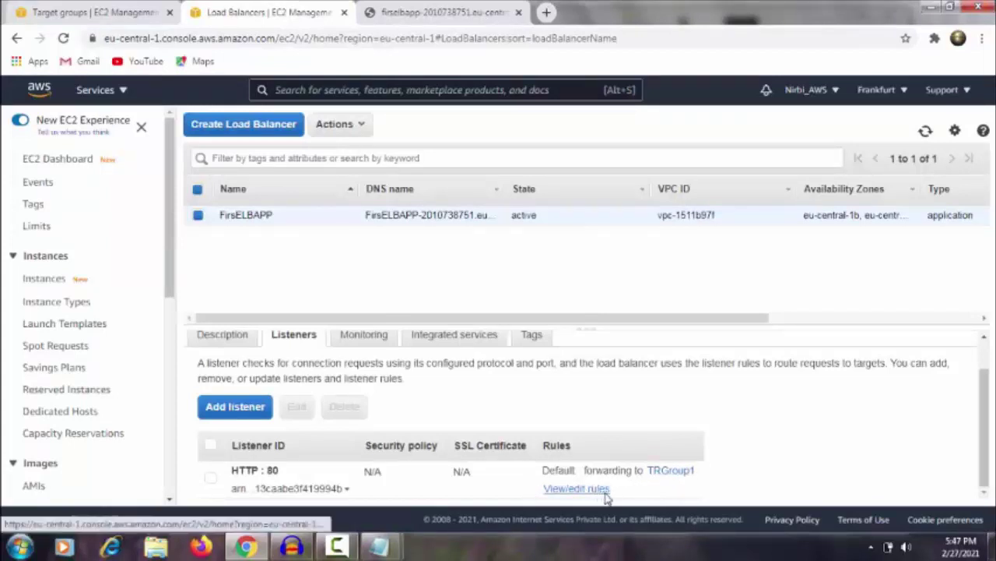
pyautogui.click(211, 477)
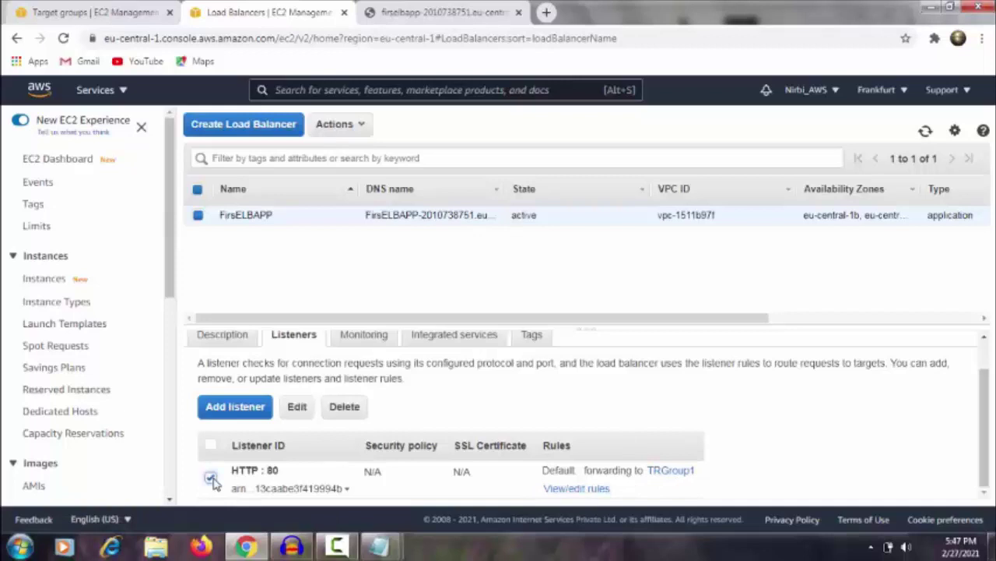
pyautogui.click(297, 408)
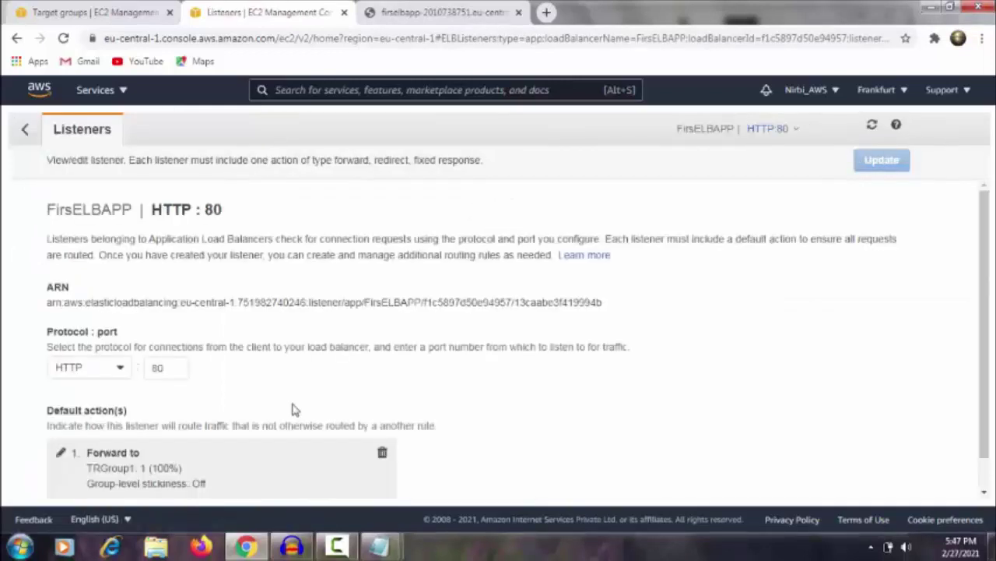
pyautogui.scroll(-1, 284, 395)
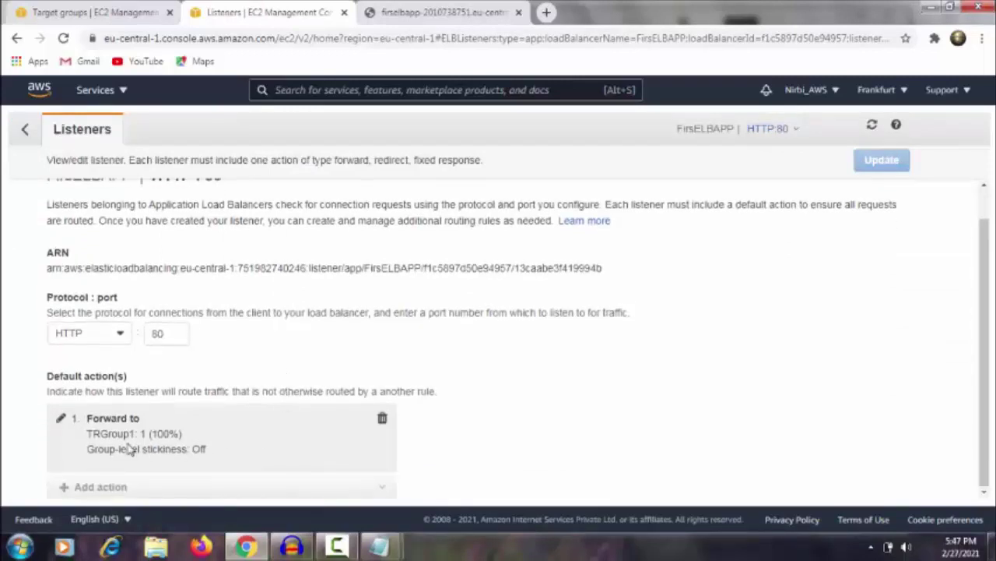
pyautogui.click(382, 418)
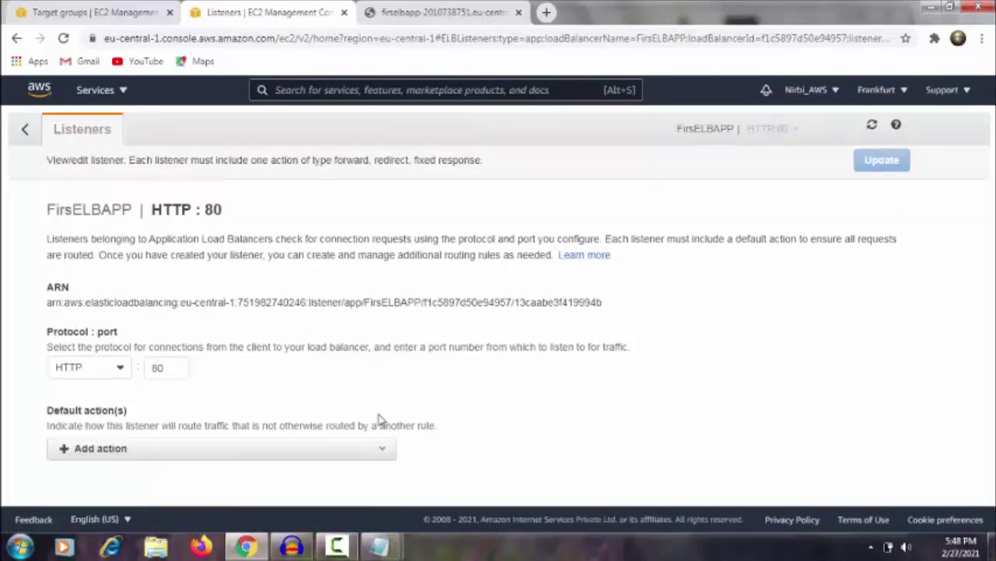
# - Add a default action forwarding to TRGroup2, update the listener, and return to the load balancer's listeners to check the rule
pyautogui.click(275, 451)
pyautogui.click(78, 470)
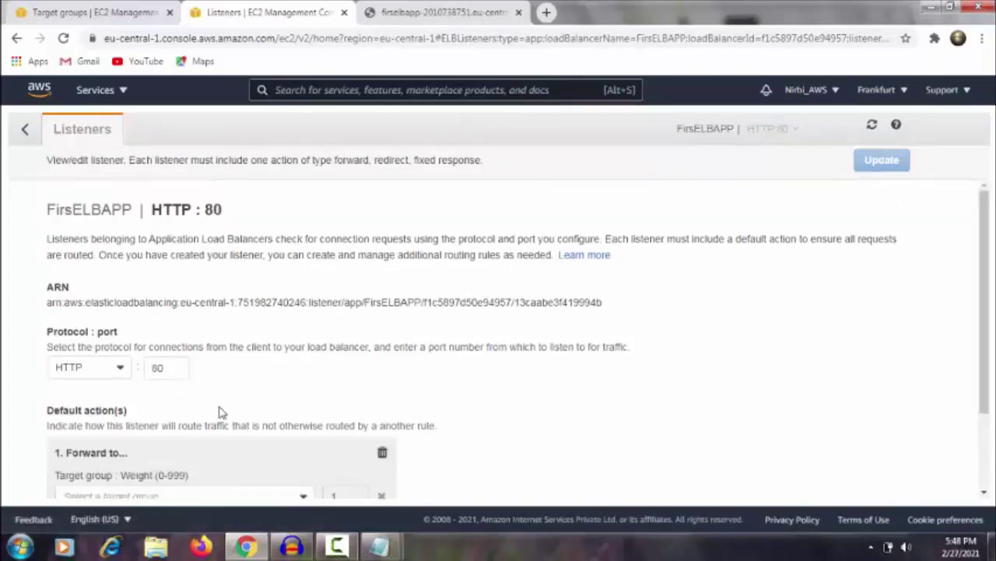
pyautogui.scroll(-1, 218, 413)
pyautogui.click(271, 427)
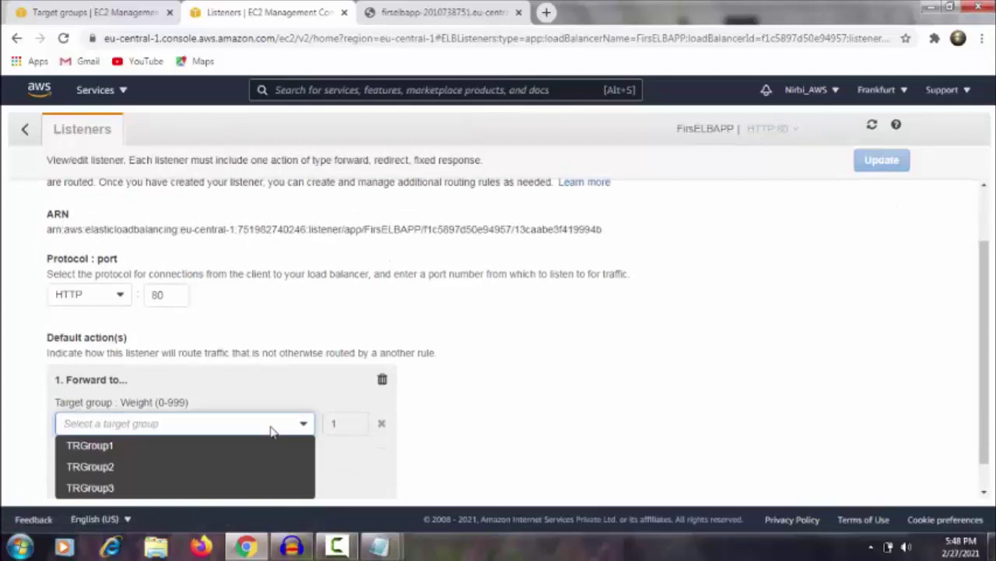
pyautogui.click(107, 466)
pyautogui.click(872, 168)
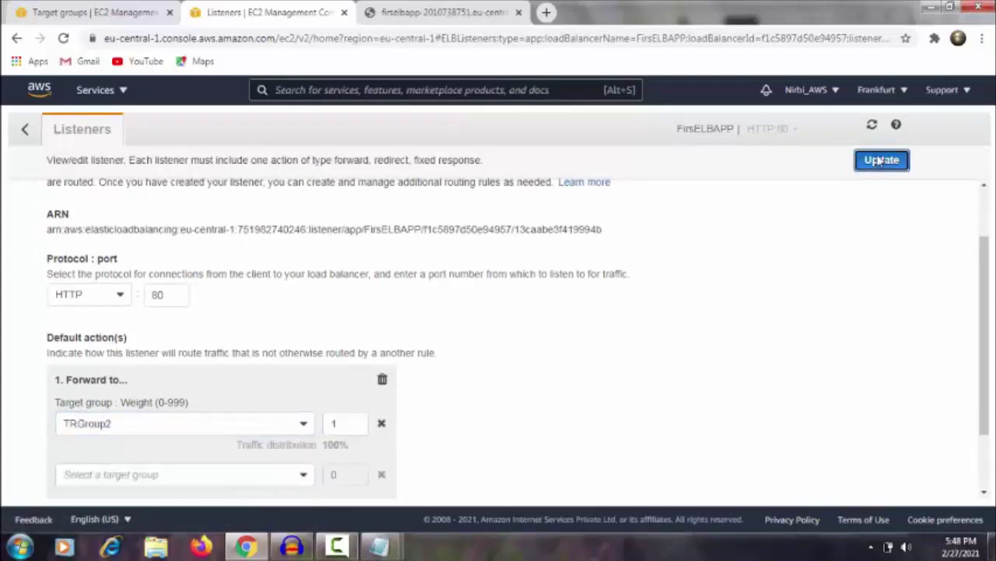
pyautogui.click(27, 130)
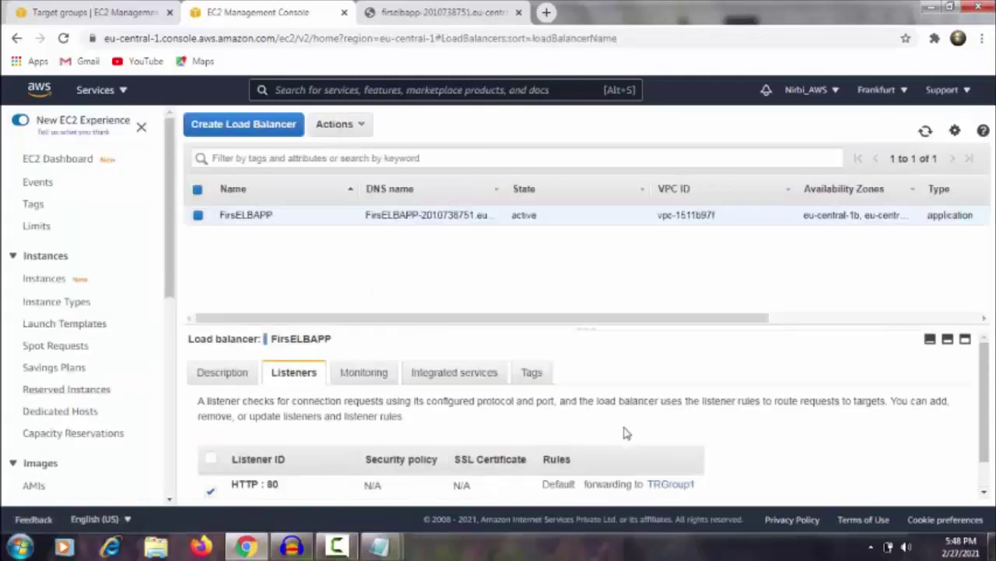
pyautogui.scroll(-1, 627, 434)
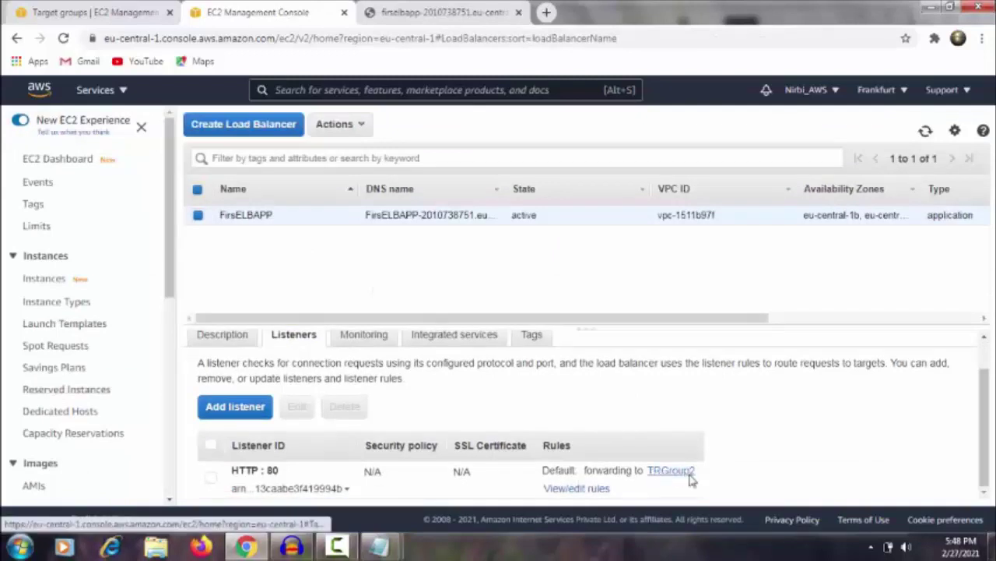
# - Bring up the Notepad note with the expected server messages and move it clear of the console content
pyautogui.moveTo(379, 547)
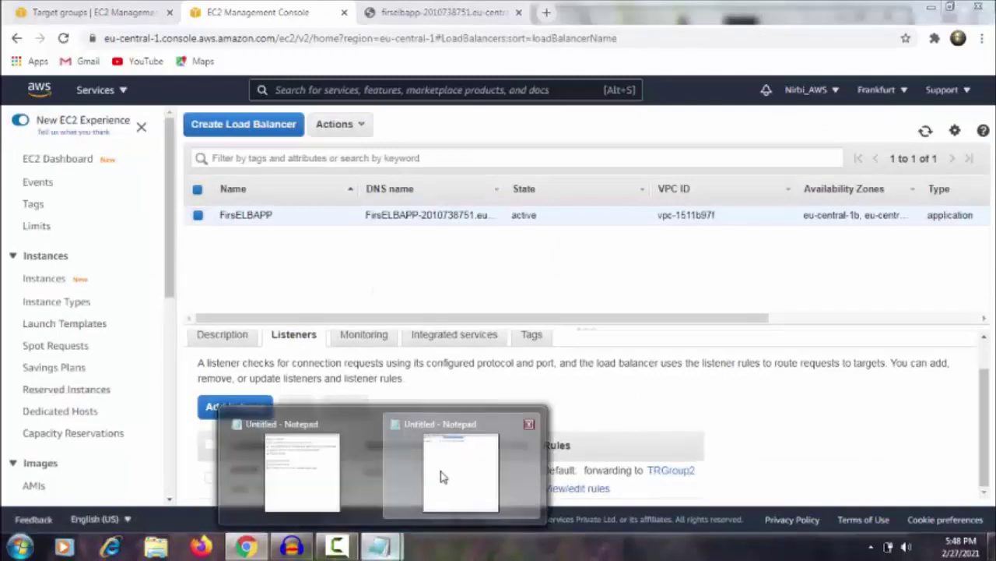
pyautogui.click(441, 474)
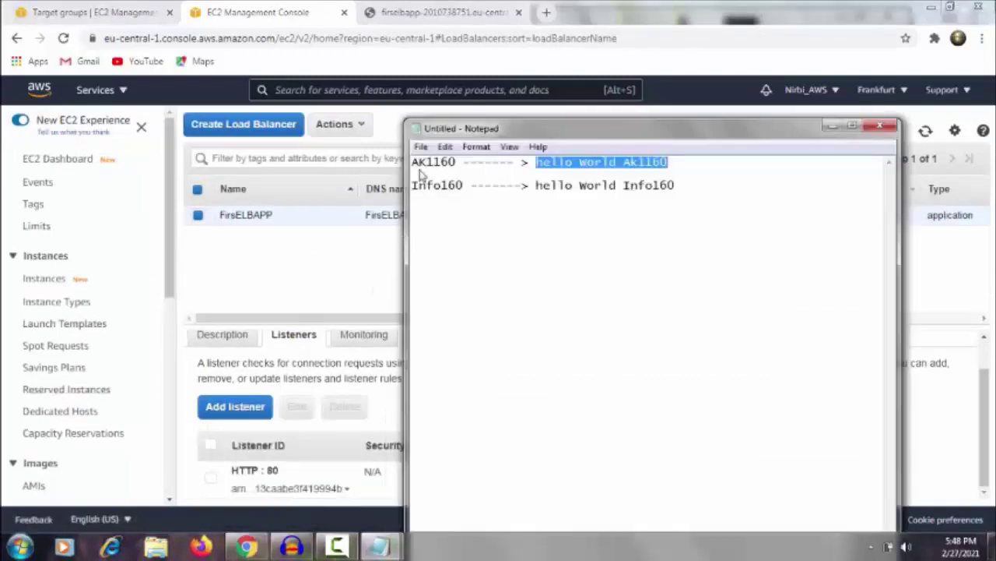
pyautogui.moveTo(517, 132); pyautogui.dragTo(782, 408)
# - Return to the target groups list and view the registered target of TRGroup2, highlighting its instance name
pyautogui.click(95, 10)
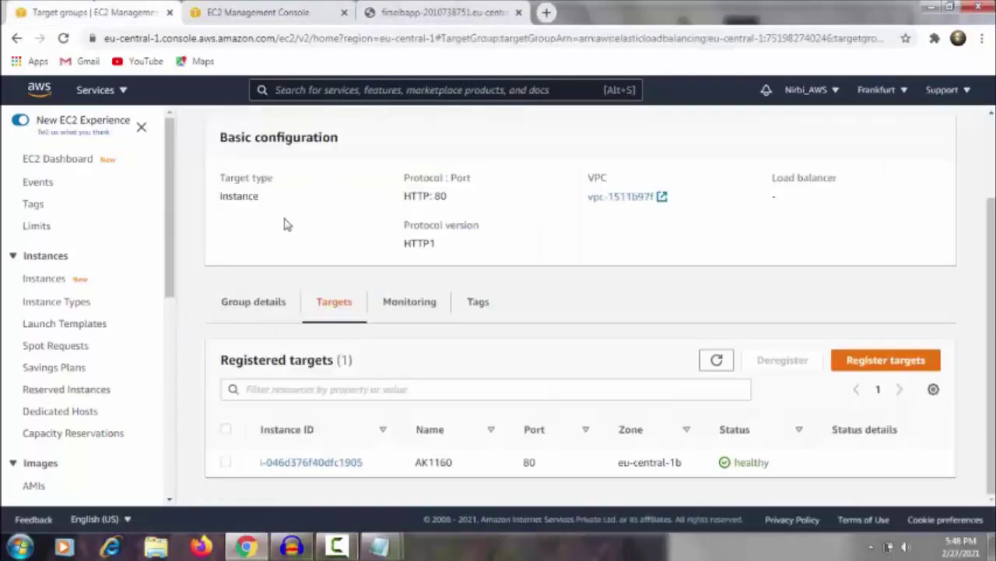
pyautogui.scroll(3, 285, 224)
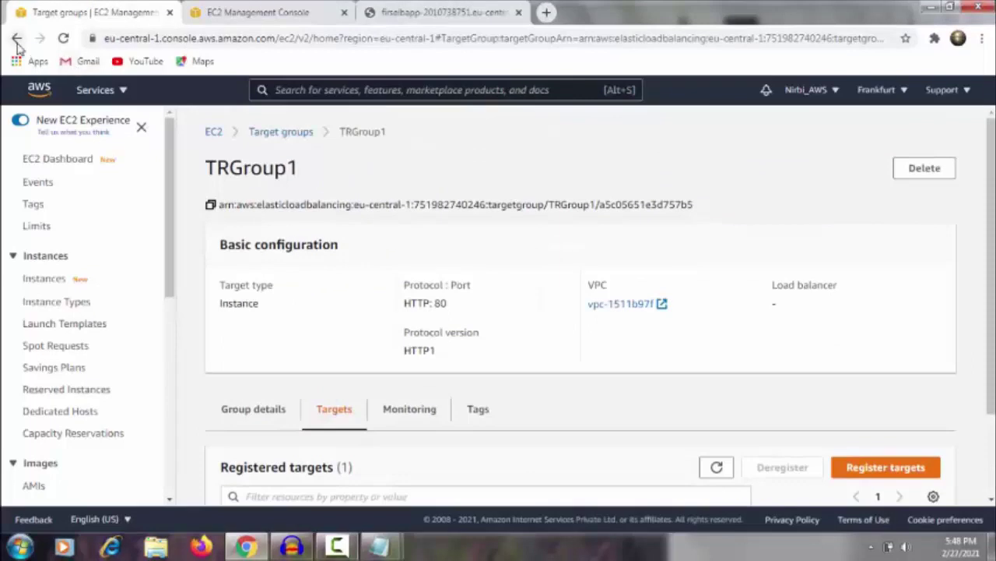
pyautogui.click(17, 40)
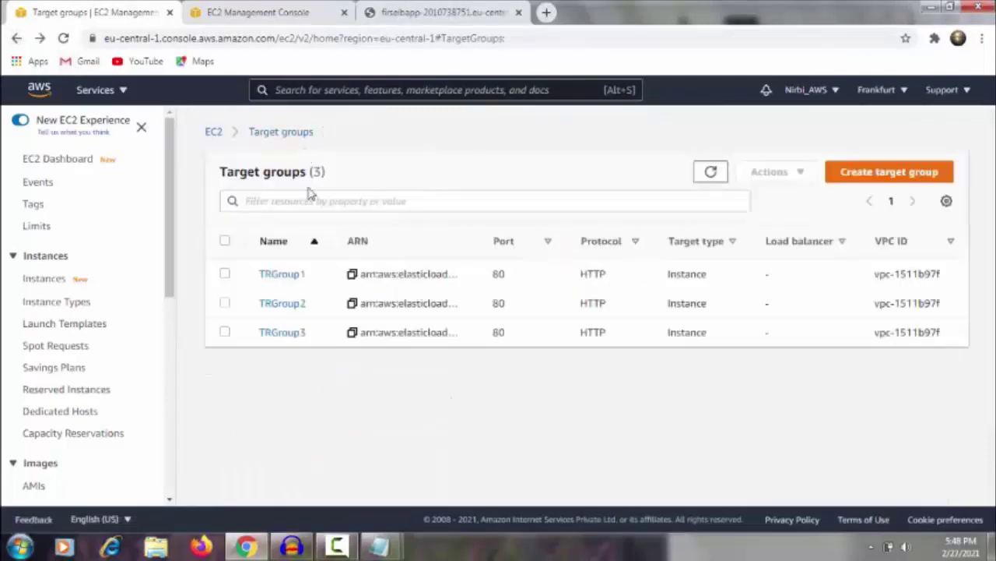
pyautogui.click(294, 306)
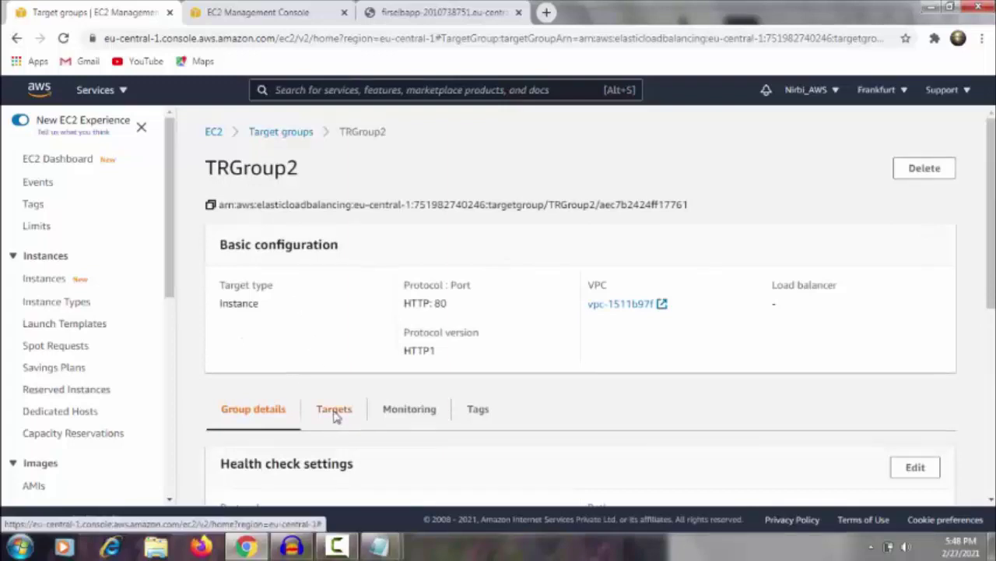
pyautogui.click(335, 412)
pyautogui.scroll(-2, 289, 366)
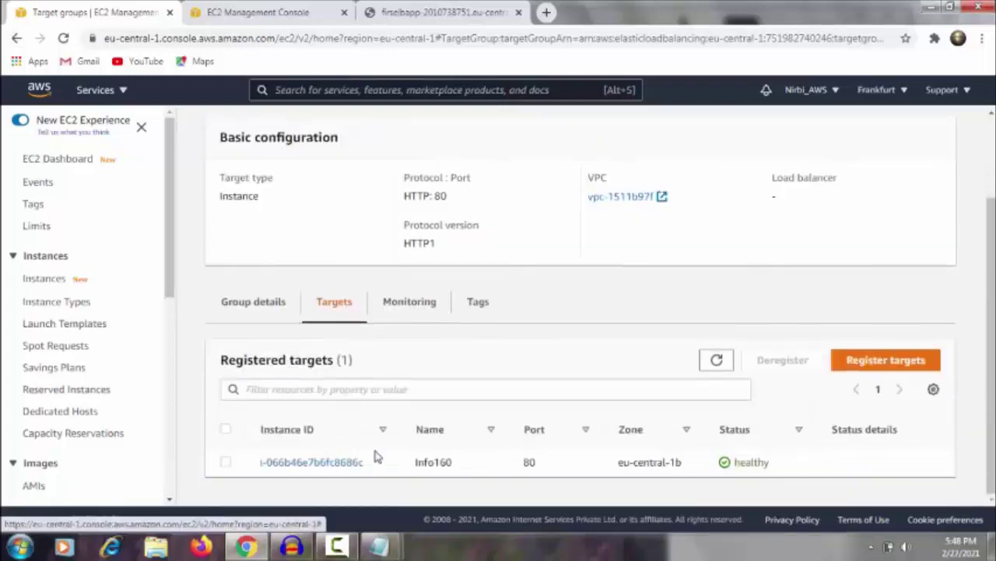
pyautogui.moveTo(419, 467); pyautogui.dragTo(475, 466)
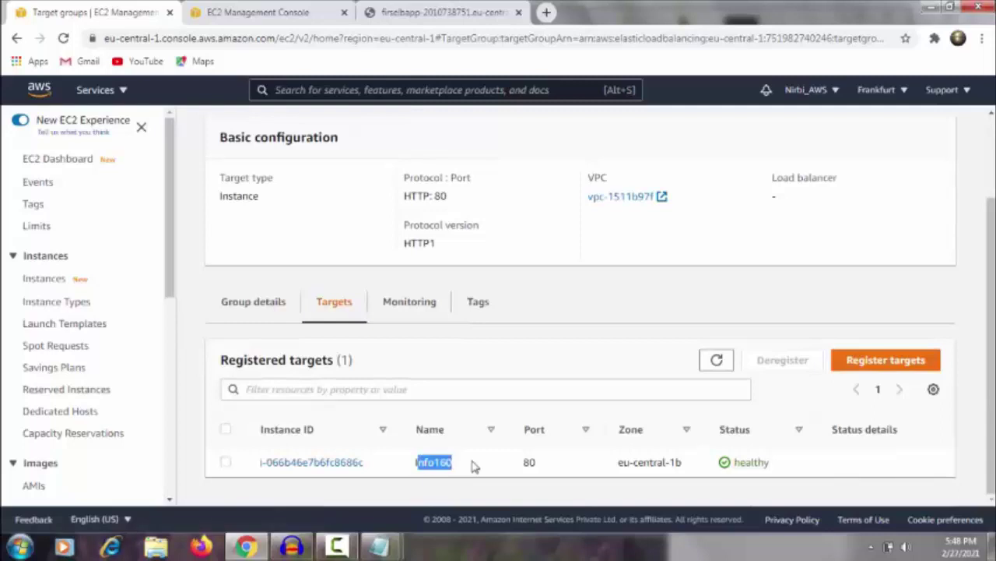
# - Look up the expected message for Info160 in the Notepad note
pyautogui.moveTo(399, 542)
pyautogui.click(459, 467)
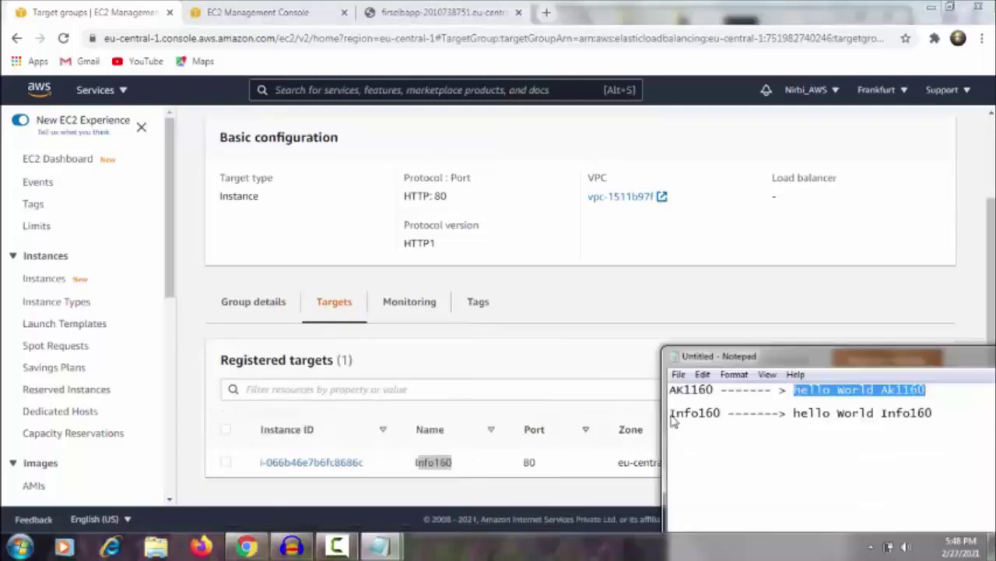
pyautogui.moveTo(671, 413); pyautogui.dragTo(722, 417)
pyautogui.moveTo(793, 413); pyautogui.dragTo(926, 417)
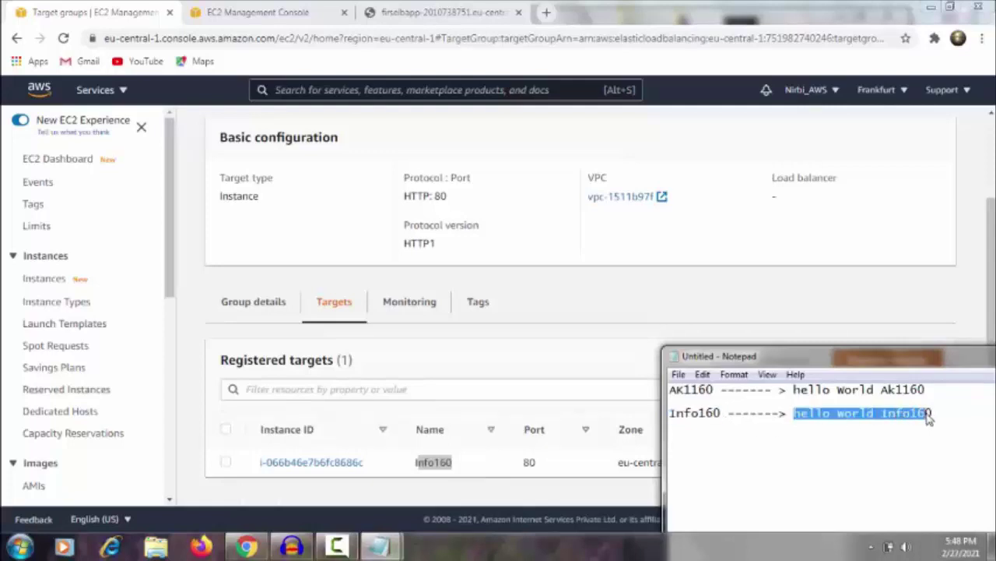
# - Review the load balancer's current response page, the HTTP : 80 listener's forwarding rule and the TRGroup2 target
pyautogui.click(317, 17)
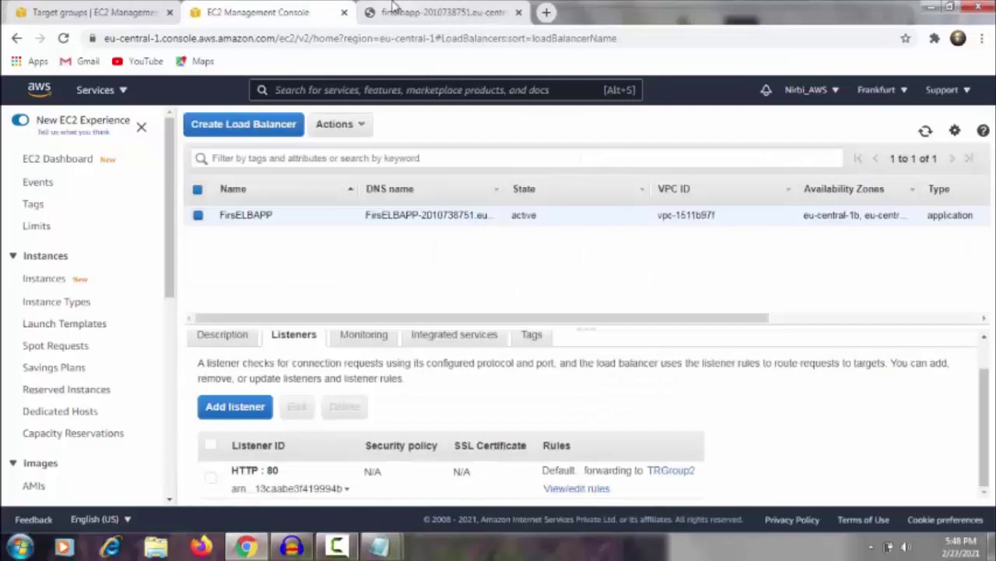
pyautogui.click(436, 13)
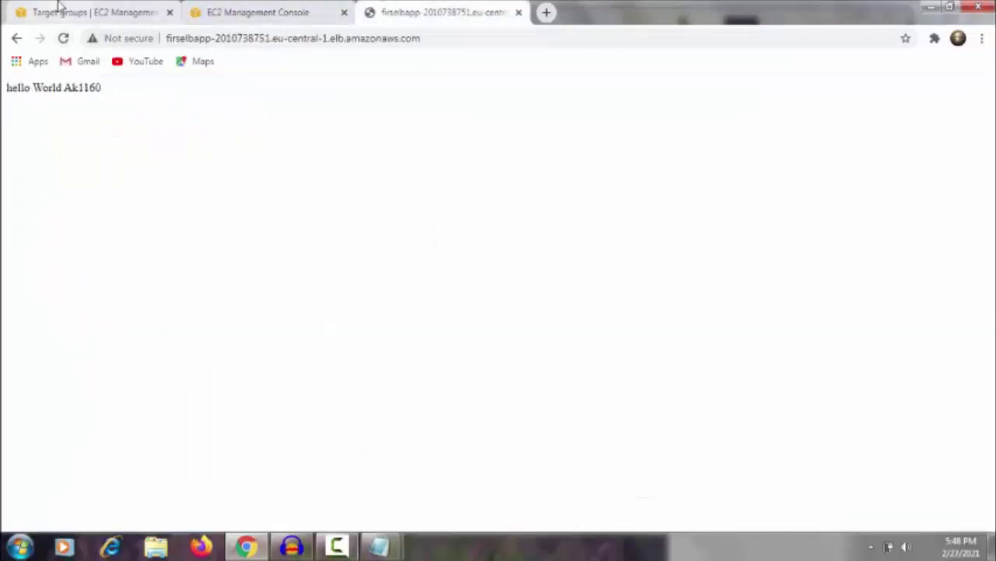
pyautogui.click(78, 12)
pyautogui.click(264, 12)
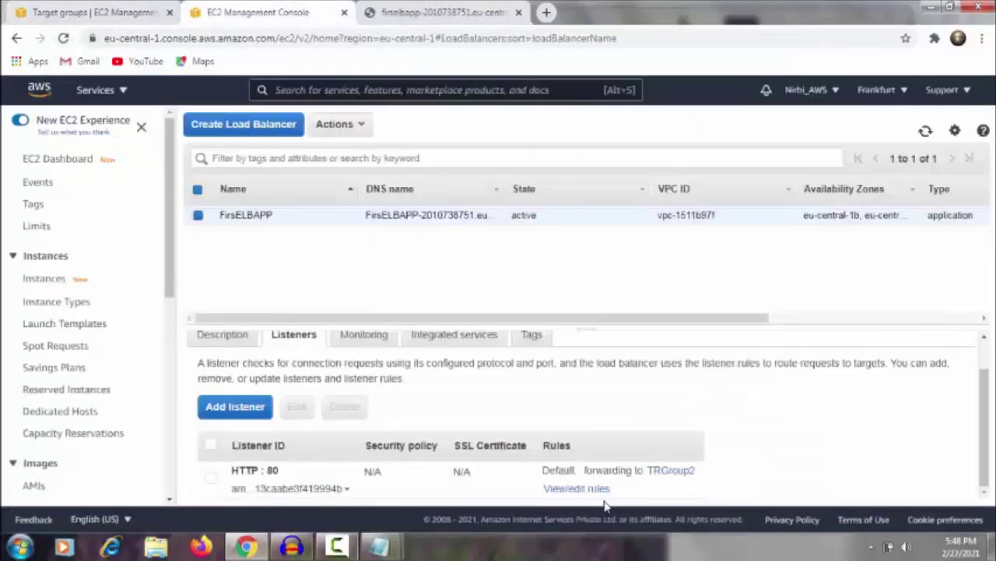
pyautogui.click(671, 471)
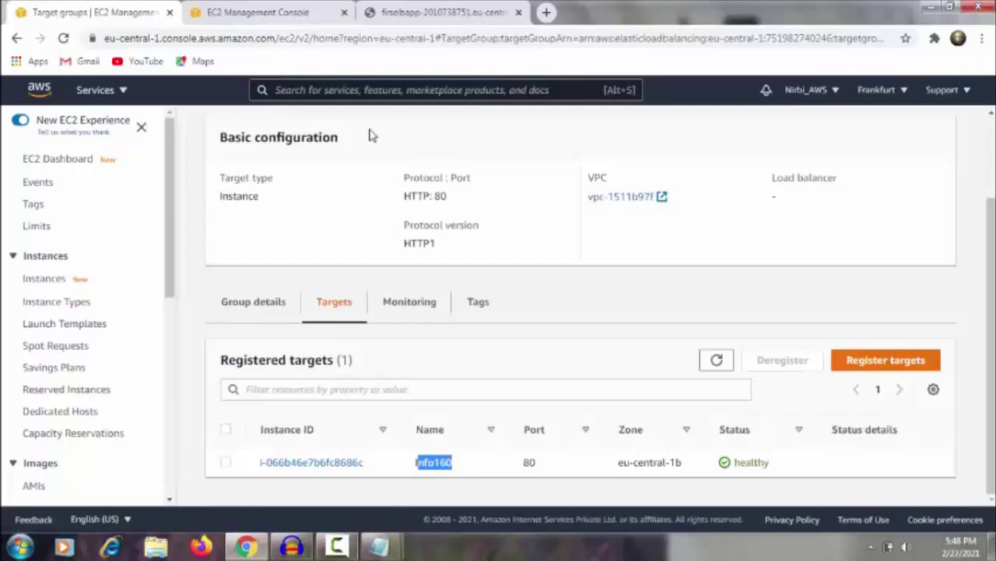
# - Reload the load balancer's DNS page twice to test the new routing, and recheck it against the listener rule and TRGroup2 target
pyautogui.click(440, 12)
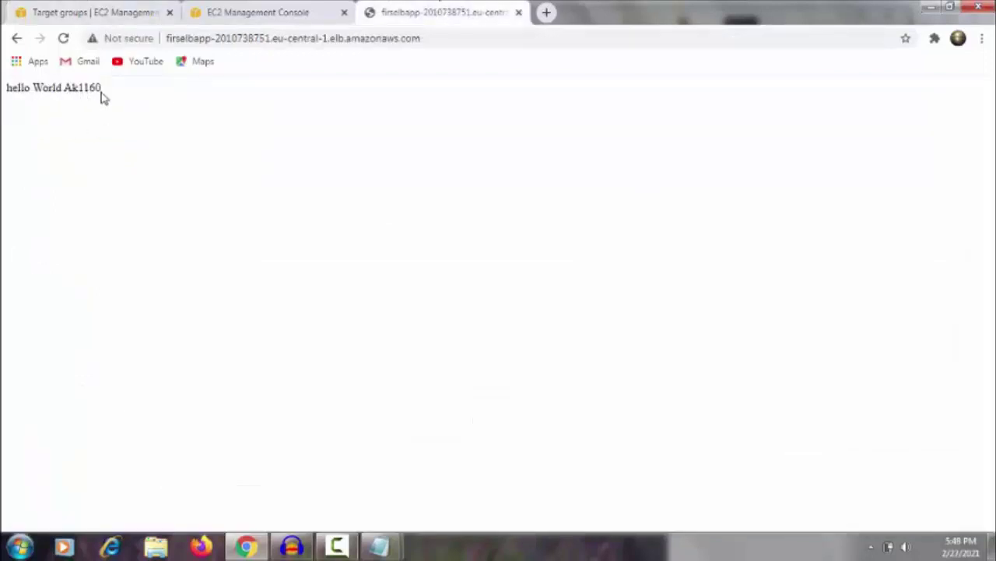
pyautogui.click(64, 39)
pyautogui.click(64, 39)
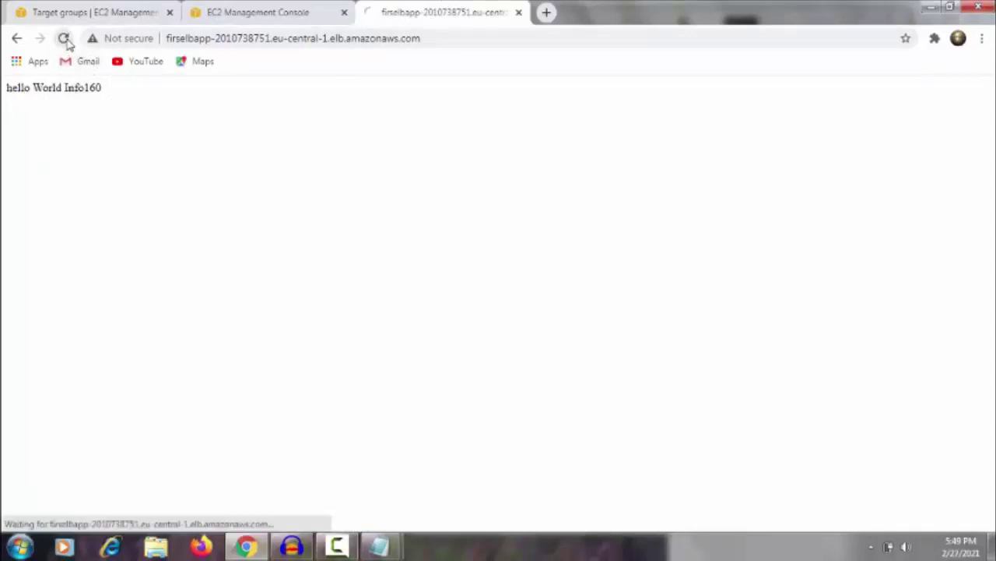
pyautogui.click(268, 9)
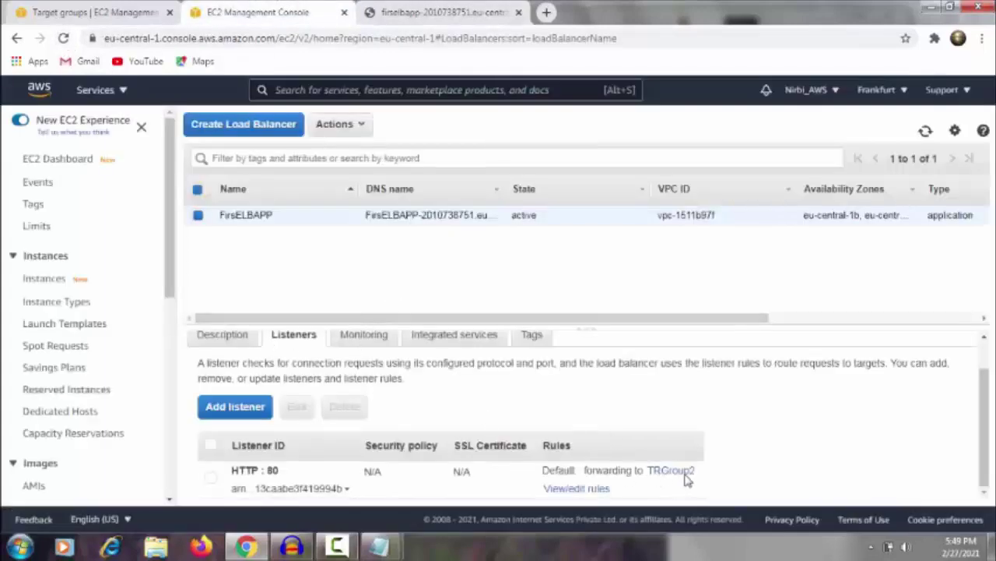
pyautogui.click(126, 6)
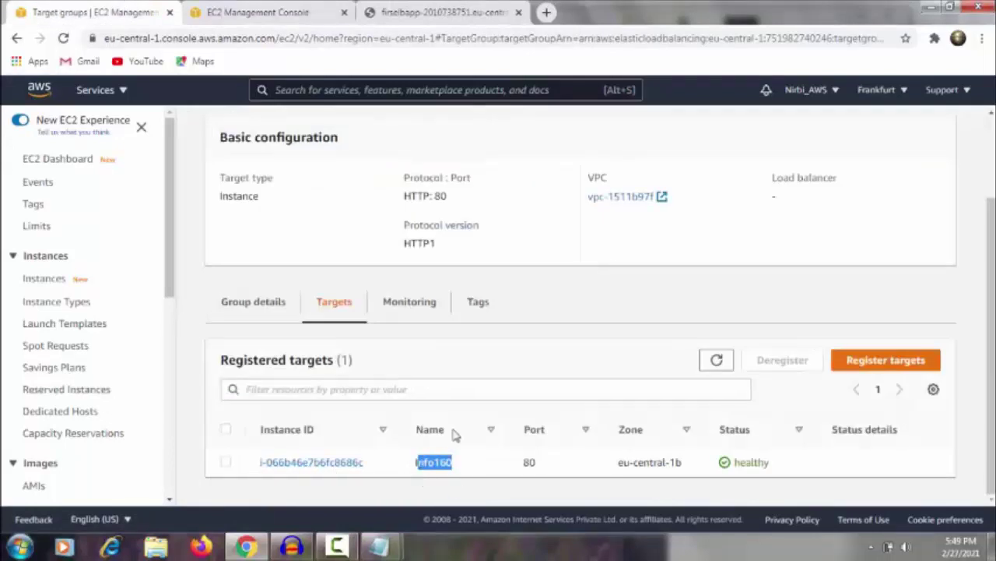
# - Return to the target groups list and view the registered targets of TRGroup3
pyautogui.scroll(3, 614, 269)
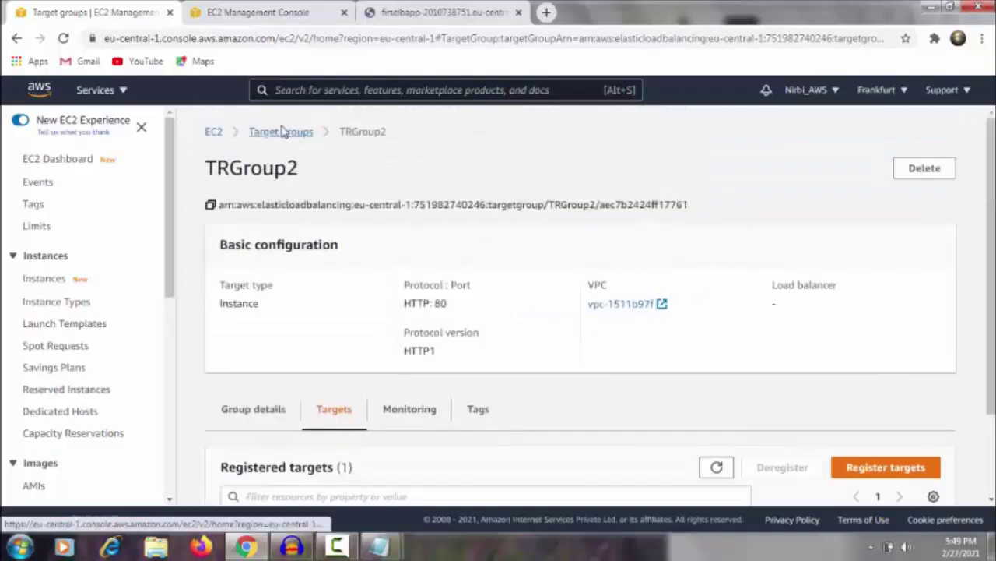
pyautogui.click(271, 9)
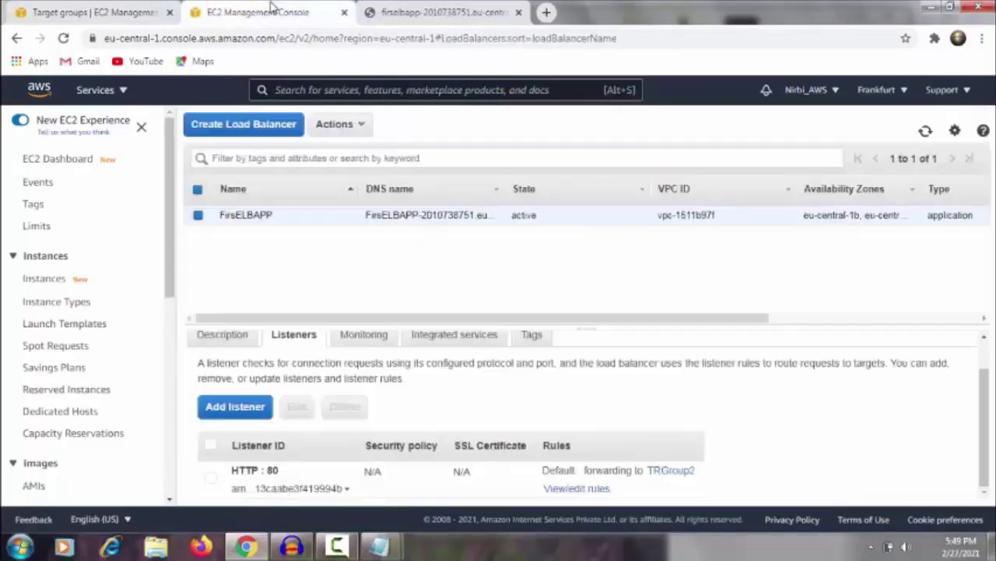
pyautogui.click(162, 9)
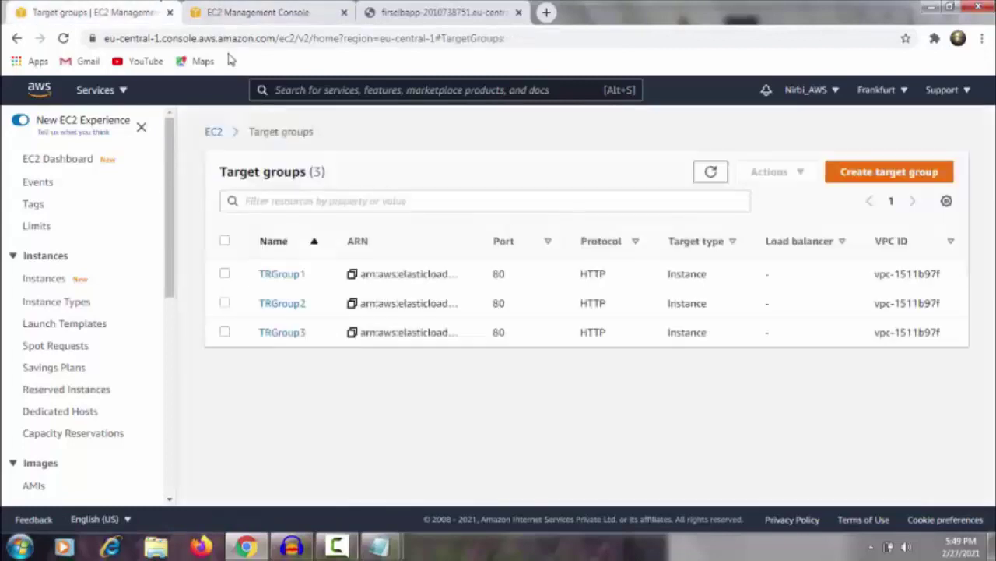
pyautogui.click(286, 333)
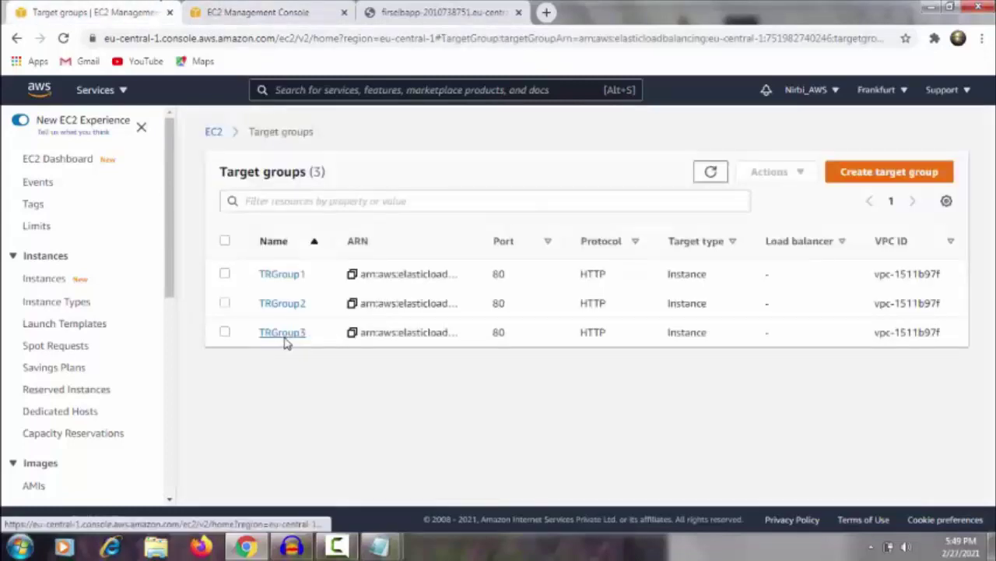
pyautogui.scroll(-5, 348, 369)
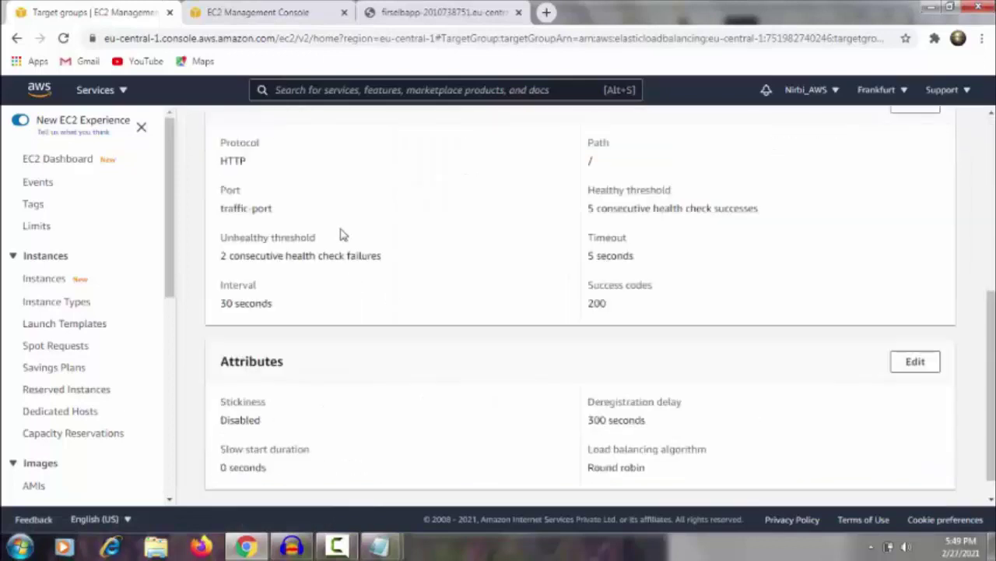
pyautogui.scroll(3, 343, 233)
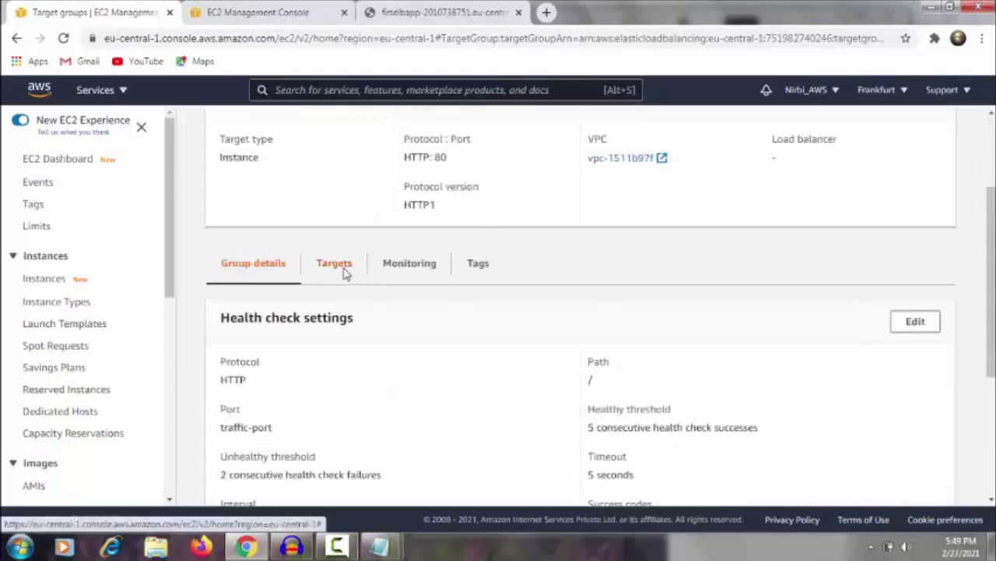
pyautogui.click(343, 267)
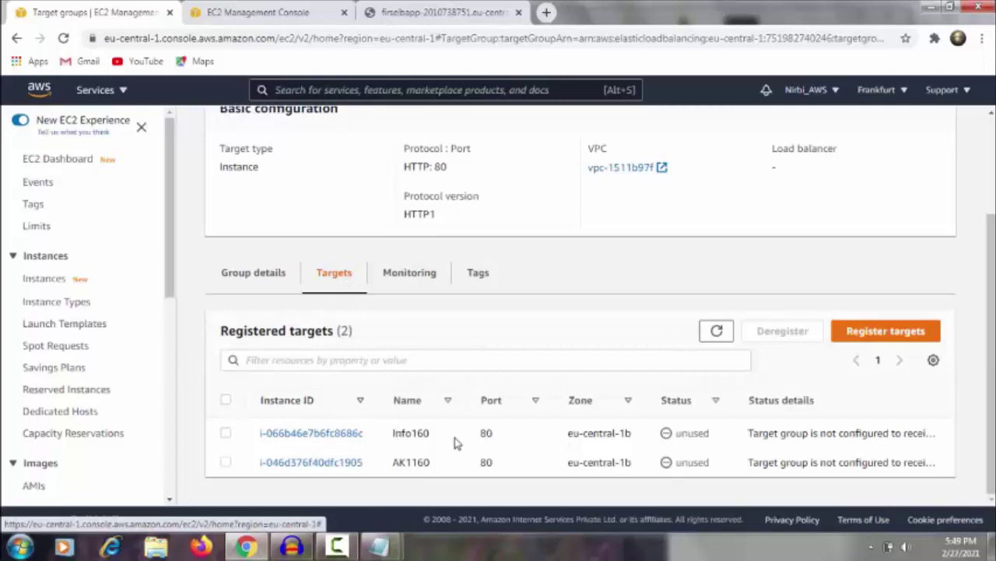
pyautogui.scroll(3, 414, 350)
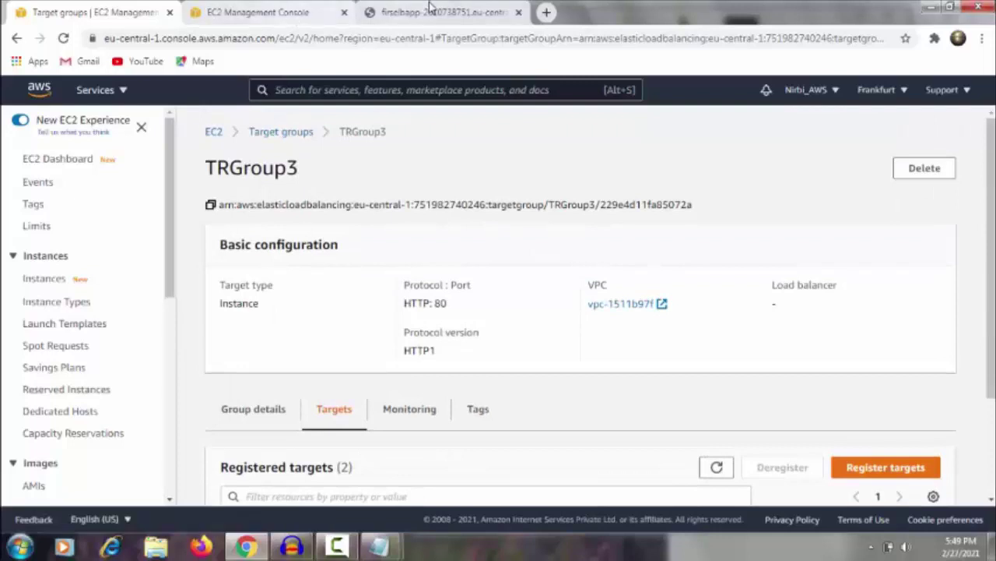
# - Open FirsELBAPP's HTTP : 80 listener for editing and delete its default action forwarding to TRGroup2
pyautogui.click(298, 9)
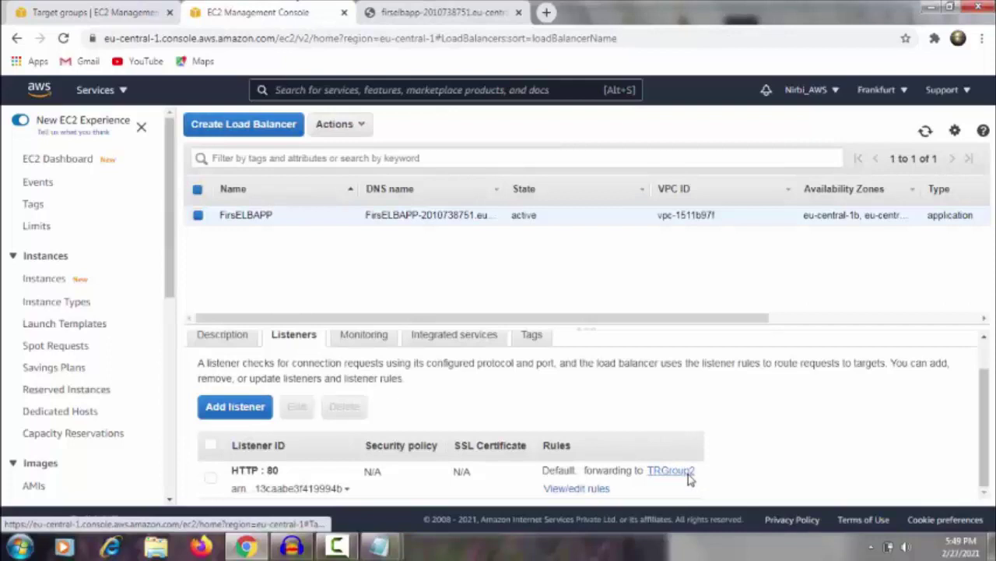
pyautogui.click(93, 12)
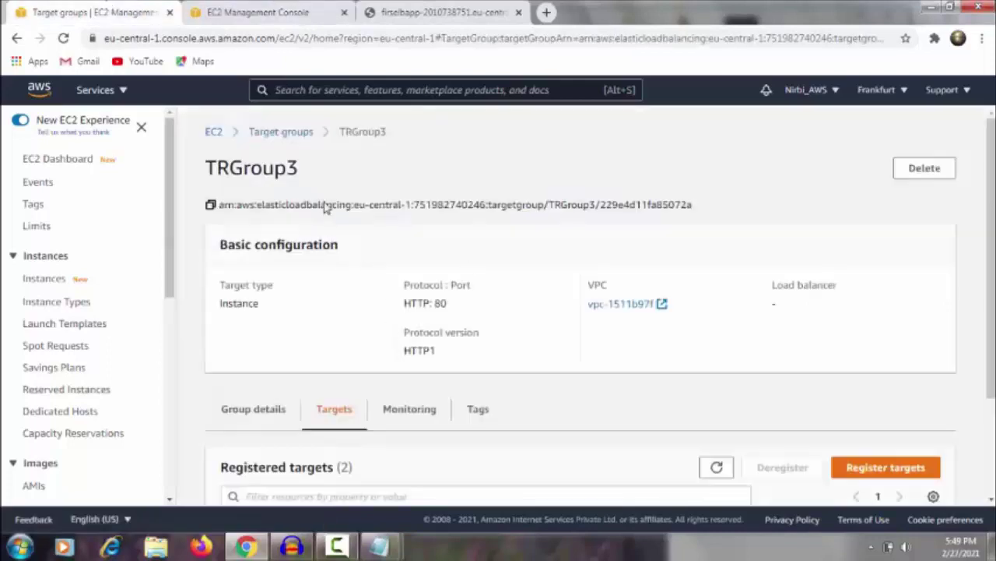
pyautogui.click(282, 16)
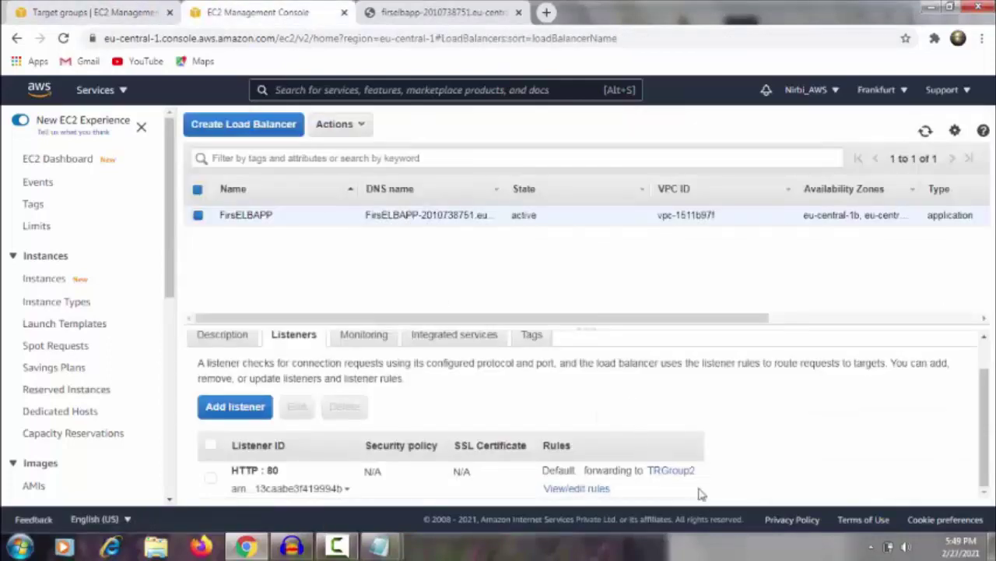
pyautogui.click(211, 478)
pyautogui.click(297, 407)
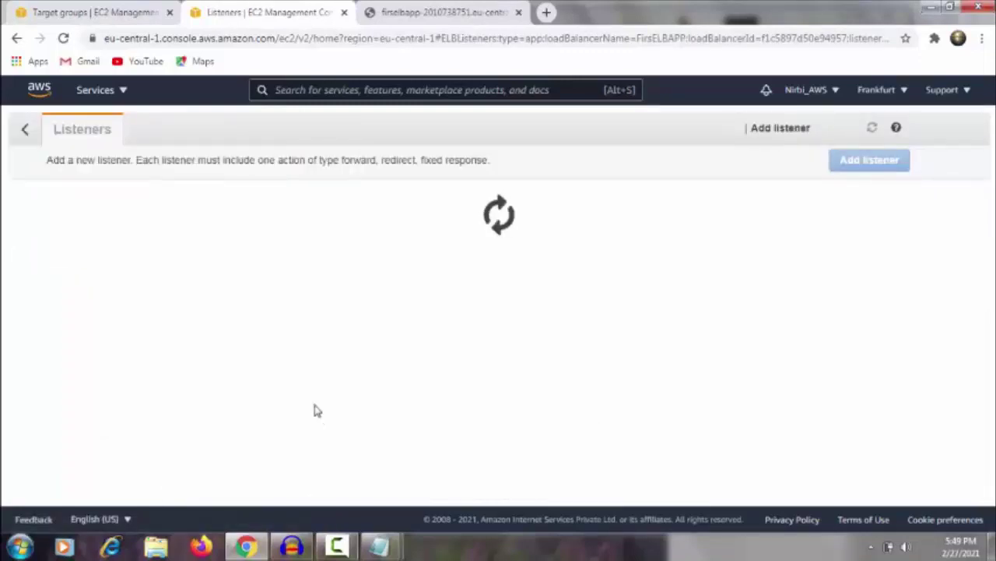
pyautogui.scroll(-1, 314, 405)
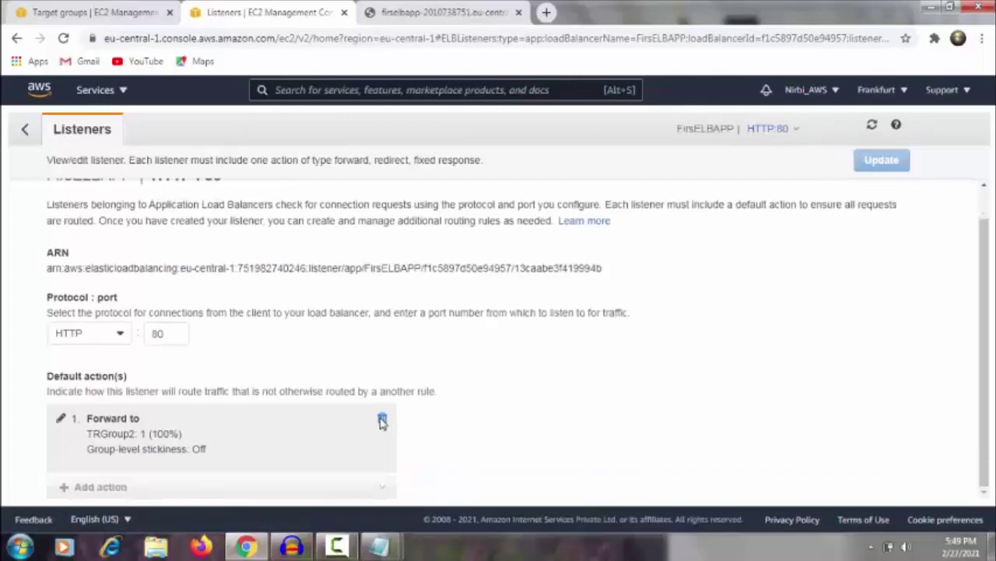
pyautogui.click(382, 420)
# - Add a Forward to default action to the HTTP : 80 listener with TRGroup3 as its target group
pyautogui.click(262, 450)
pyautogui.click(160, 470)
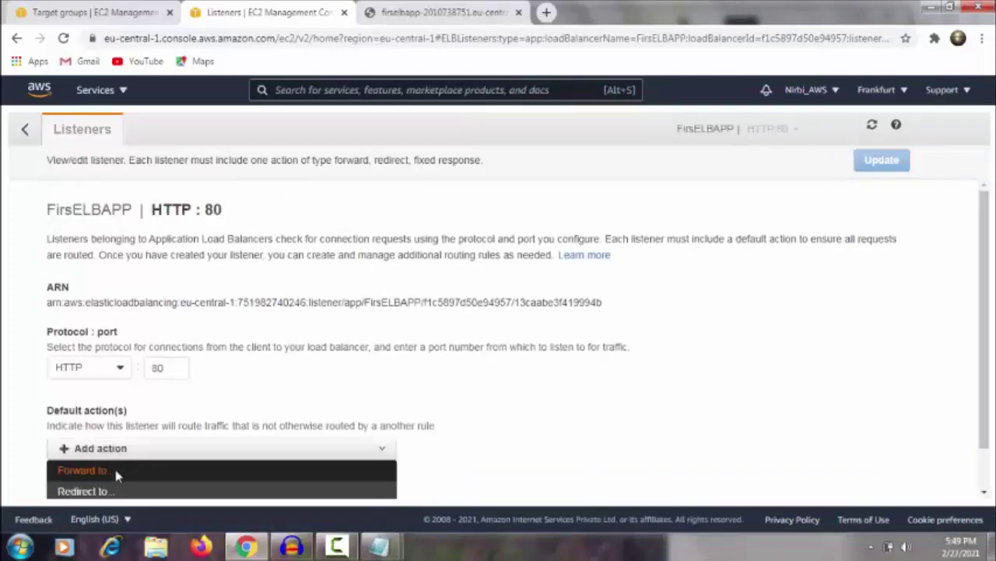
pyautogui.scroll(-3, 467, 413)
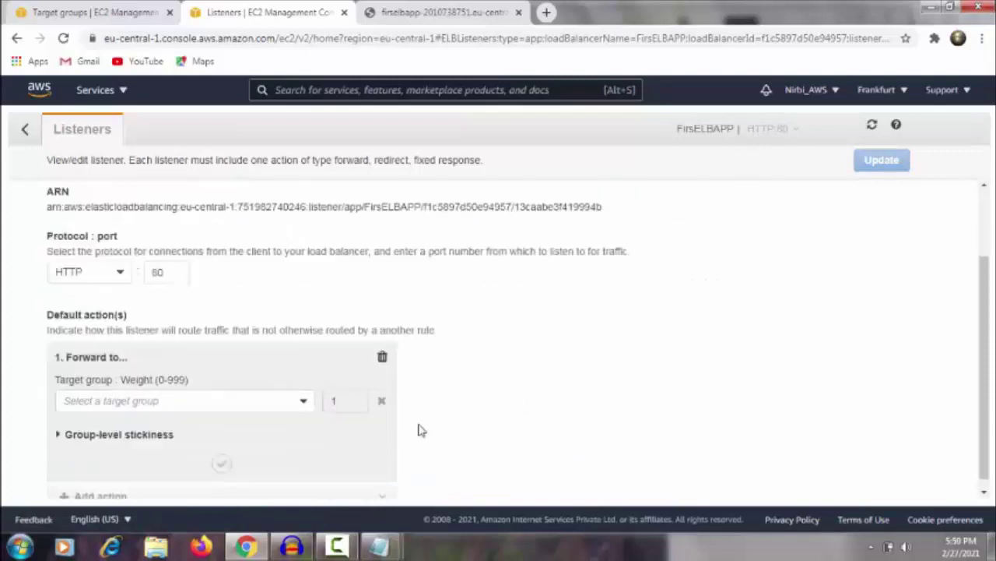
pyautogui.click(303, 391)
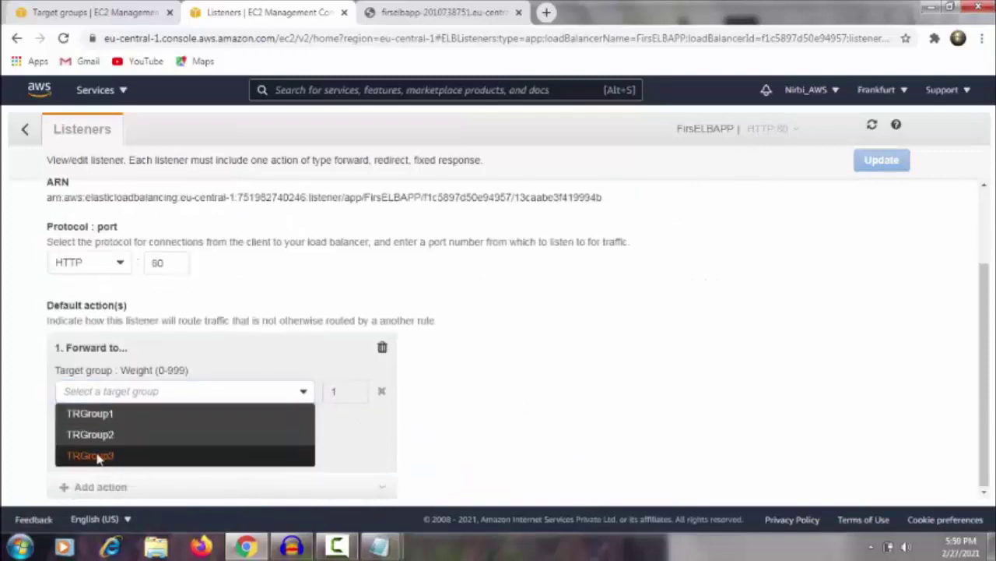
pyautogui.click(99, 458)
# - Recheck TRGroup3's registered targets, save the listener update, and return to the load balancer's listeners
pyautogui.click(123, 13)
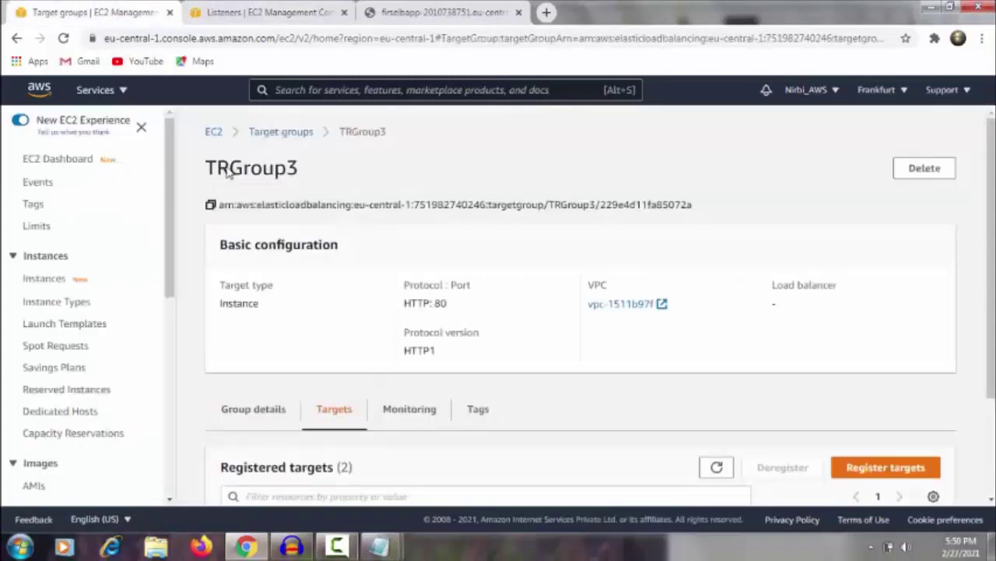
pyautogui.scroll(-3, 294, 354)
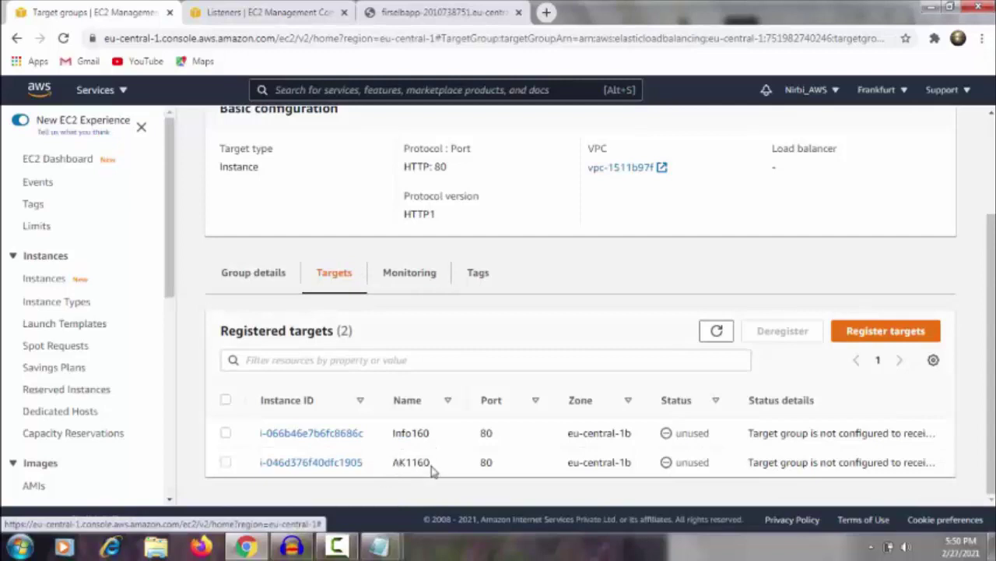
pyautogui.click(294, 12)
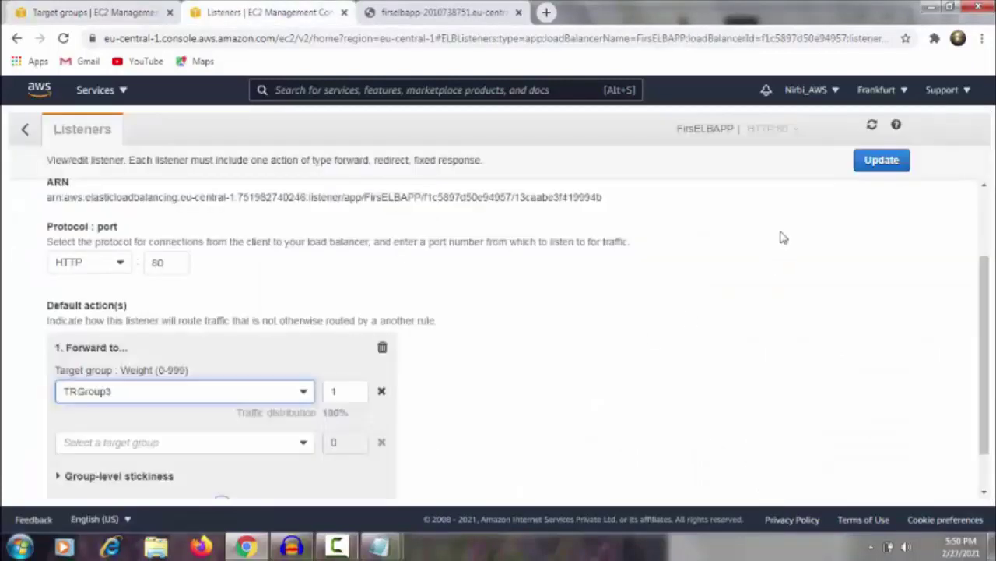
pyautogui.click(879, 160)
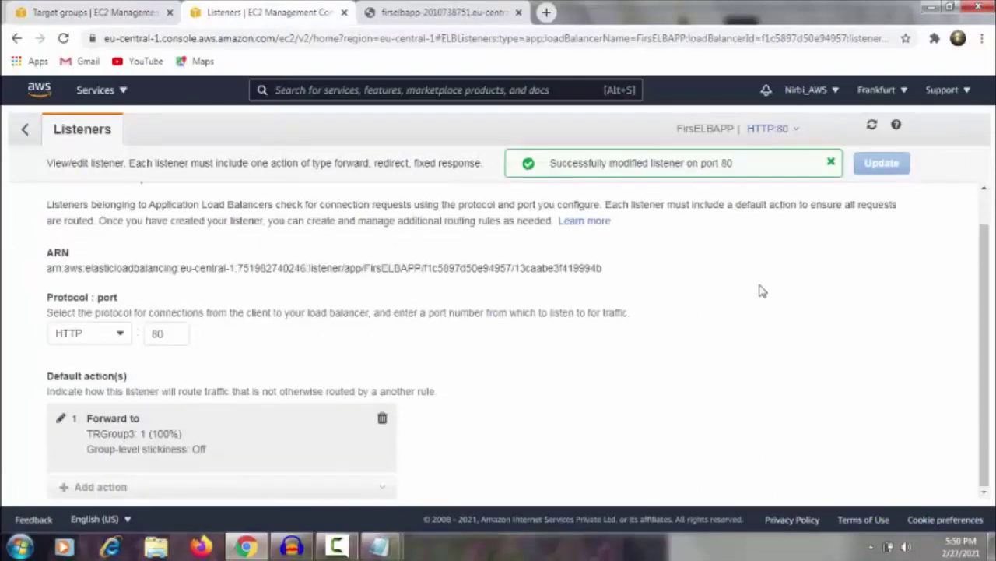
pyautogui.click(28, 133)
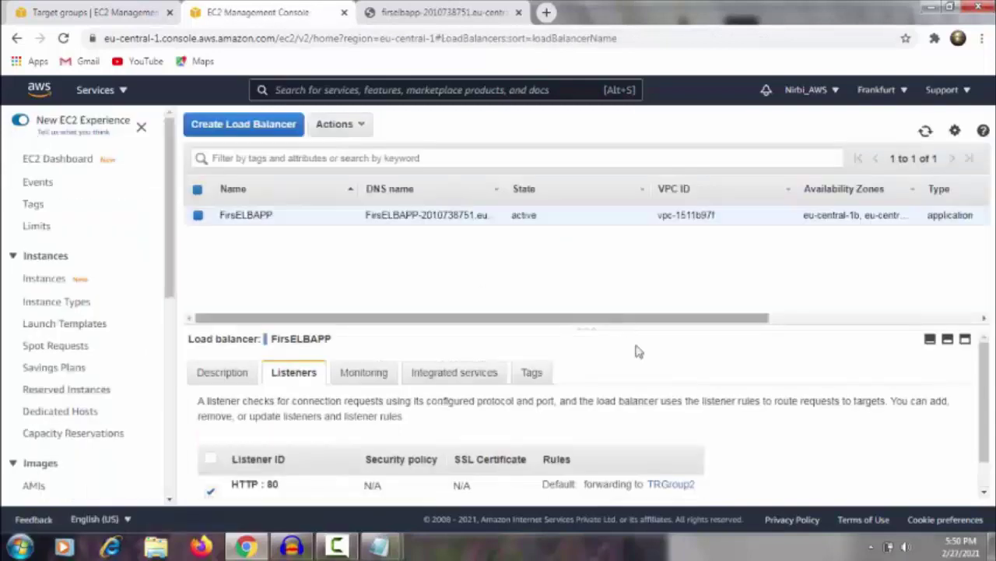
pyautogui.scroll(-1, 682, 390)
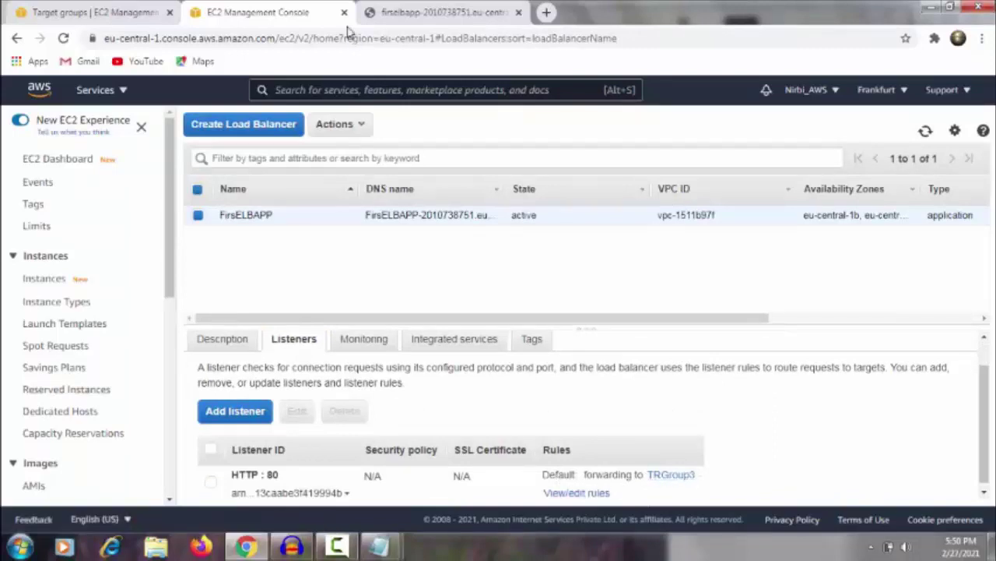
# - Check the status of TRGroup3's registered targets and look up their expected messages in the Notepad note
pyautogui.click(140, 10)
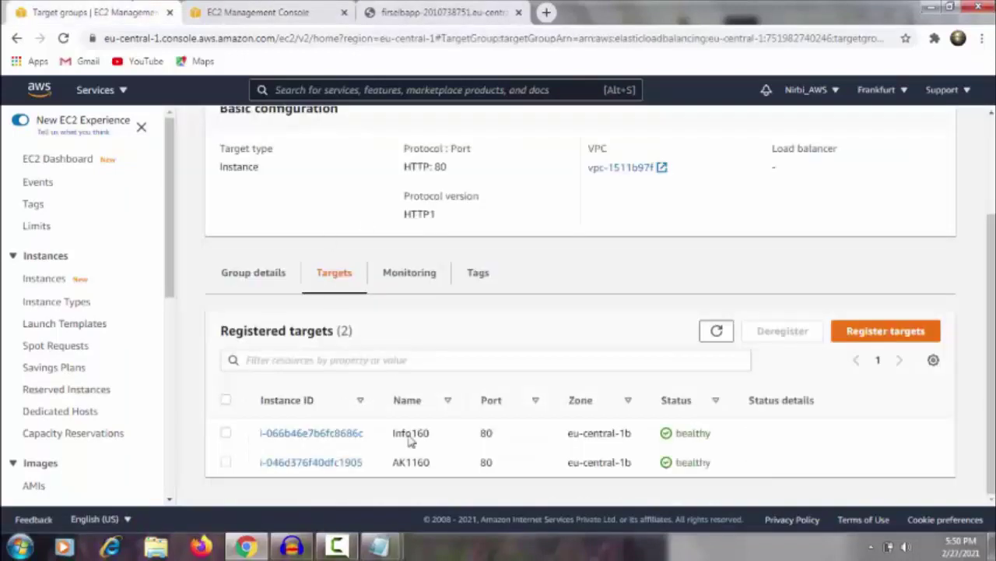
pyautogui.scroll(2, 367, 296)
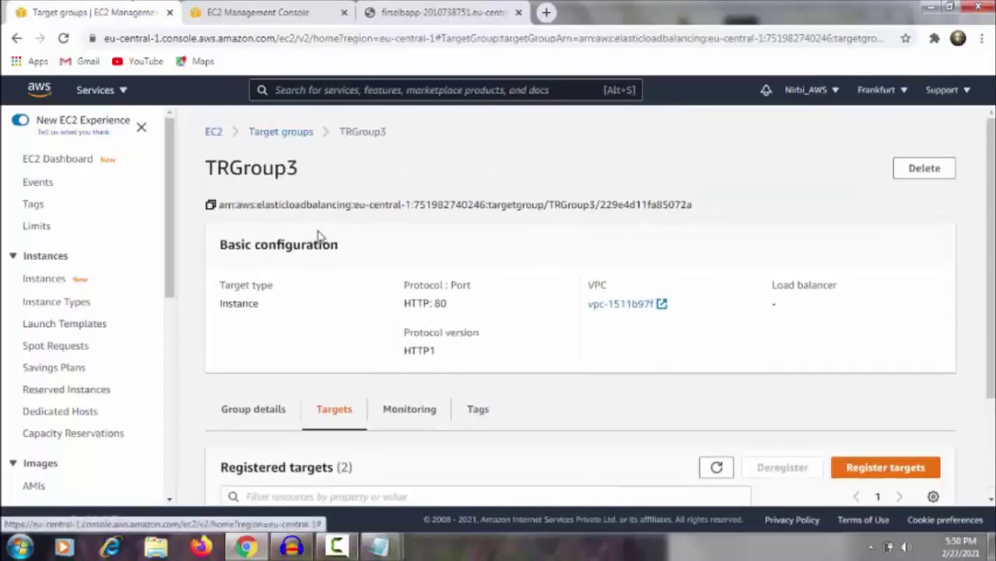
pyautogui.scroll(-2, 359, 321)
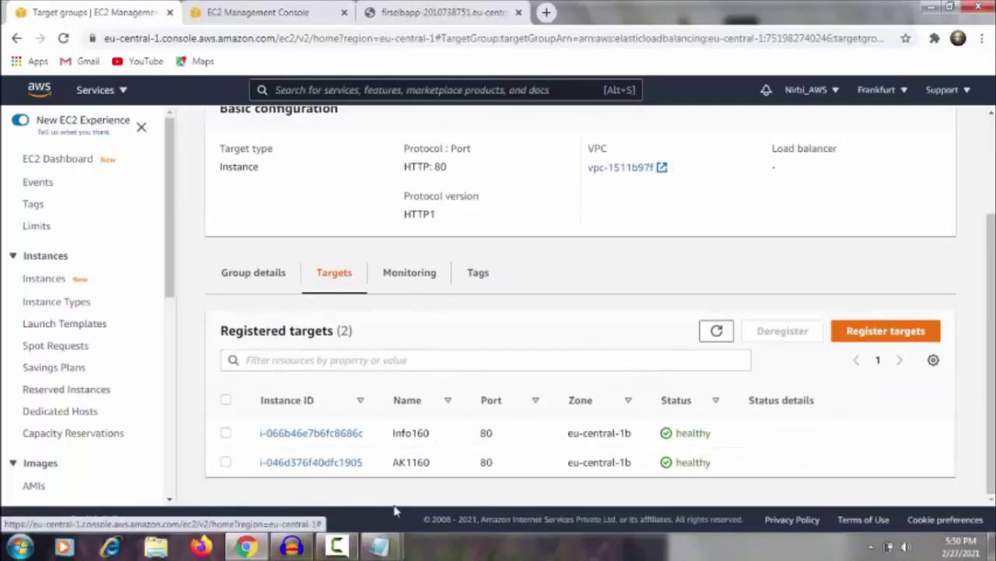
pyautogui.moveTo(378, 545)
pyautogui.click(485, 462)
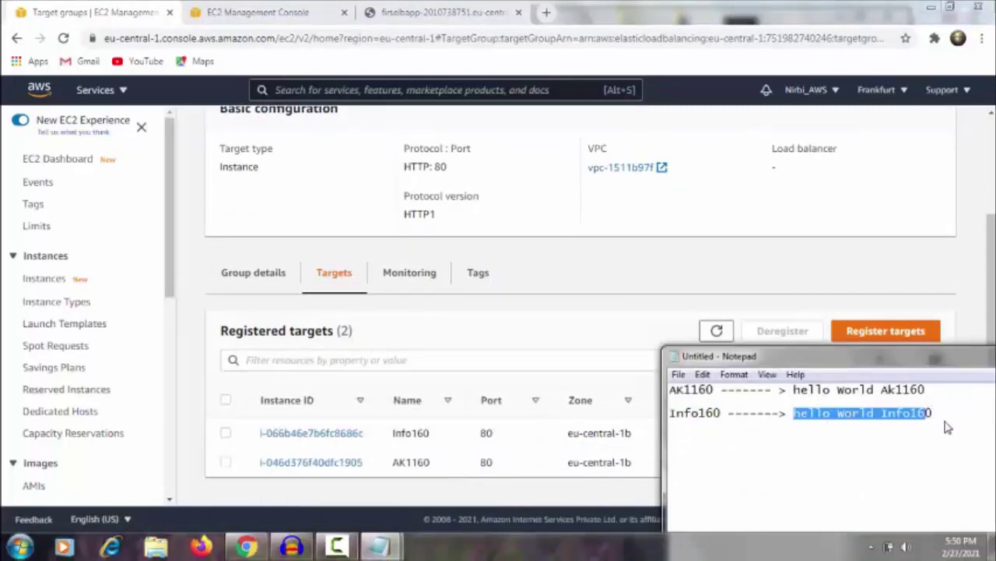
# - Reload the load balancer's DNS page several times to test routing to TRGroup3, highlighting part of the response text
pyautogui.click(491, 12)
pyautogui.click(63, 38)
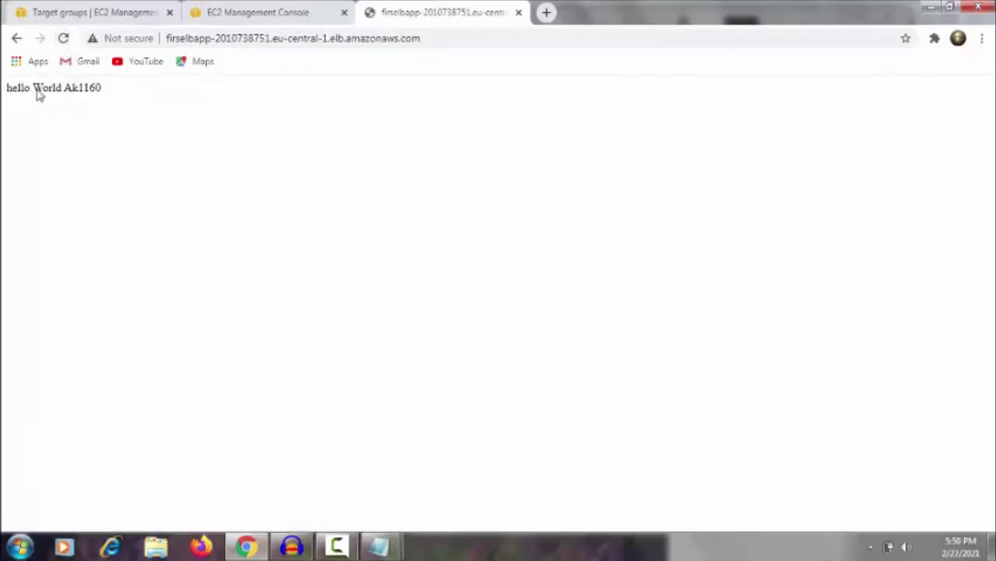
pyautogui.moveTo(63, 91); pyautogui.dragTo(75, 93)
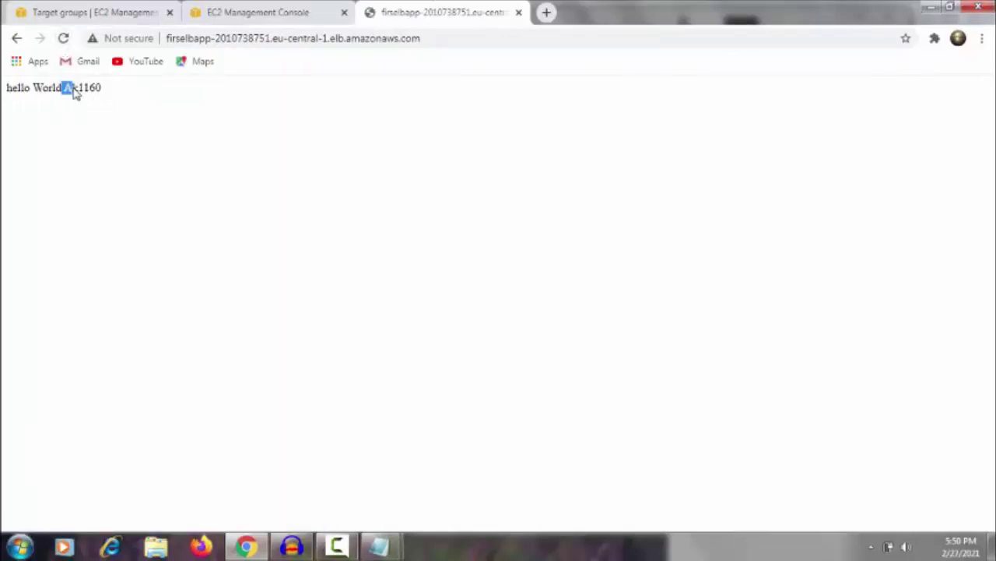
pyautogui.click(65, 41)
pyautogui.click(64, 39)
# - Compare the load balancer's response page with the HTTP : 80 listener's forwarding rule and TRGroup3's registered targets
pyautogui.click(270, 10)
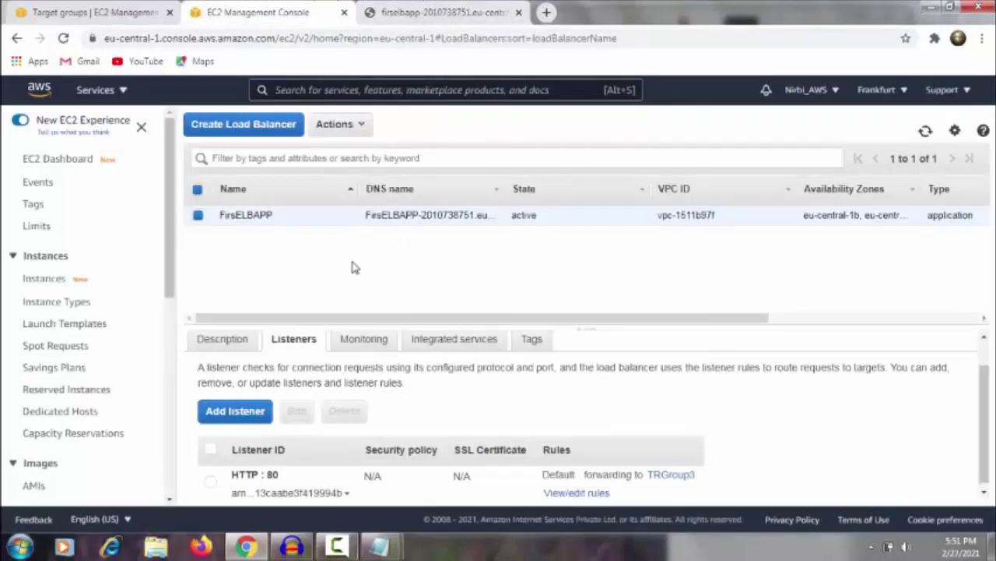
pyautogui.click(397, 10)
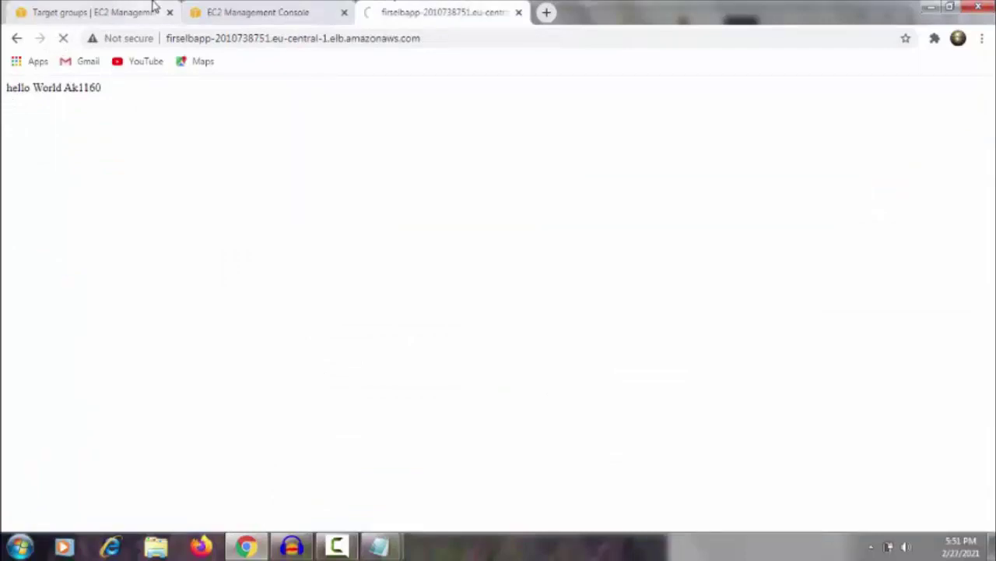
pyautogui.click(242, 9)
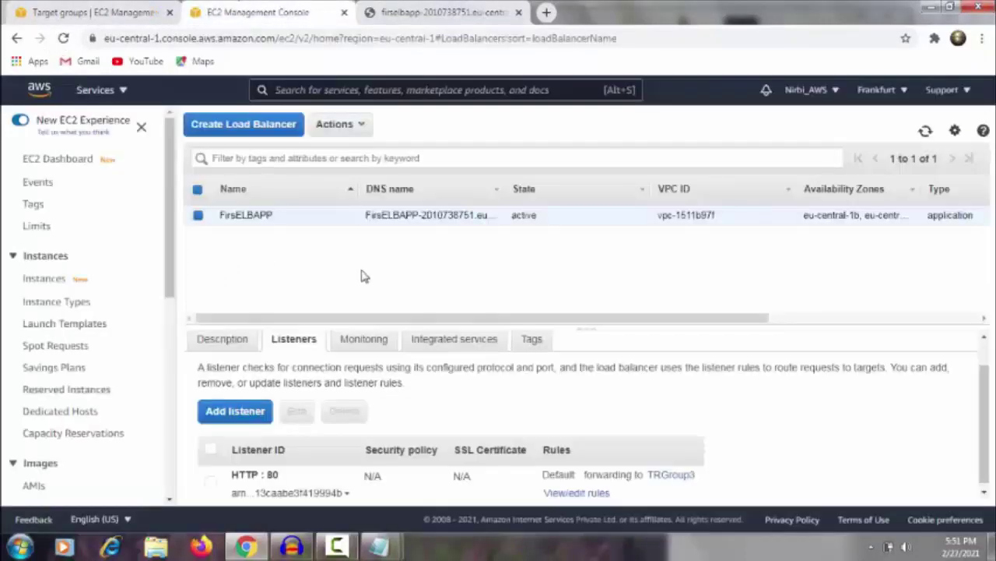
pyautogui.click(105, 14)
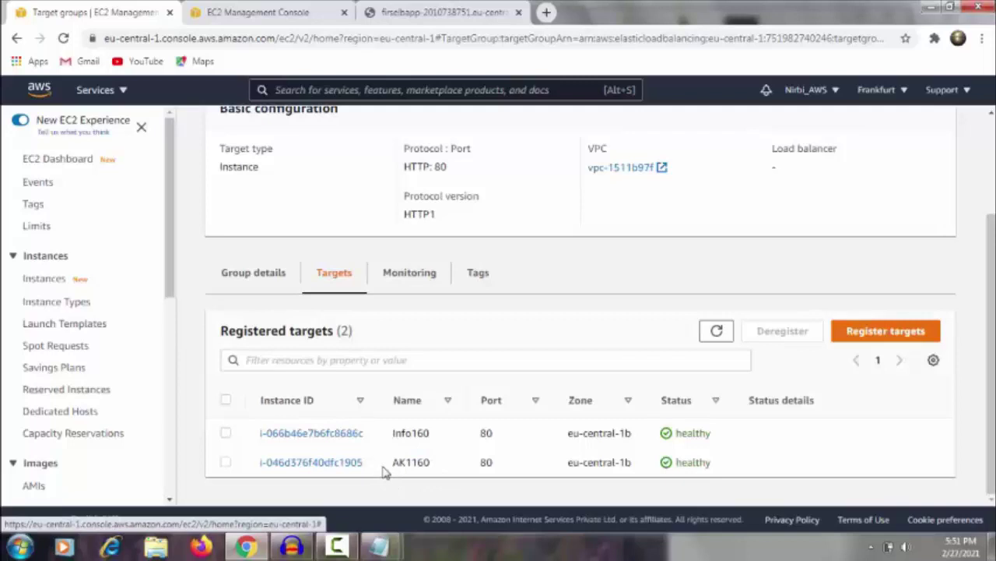
# - Leave the TRGroup3 details and open the EC2 Load Balancers list
pyautogui.scroll(2, 606, 348)
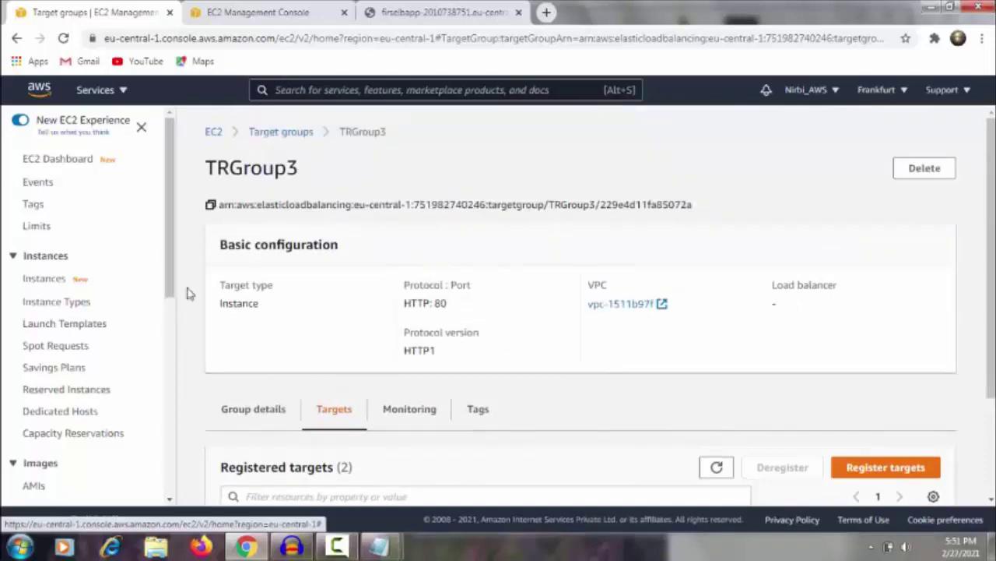
pyautogui.moveTo(171, 252); pyautogui.dragTo(196, 425)
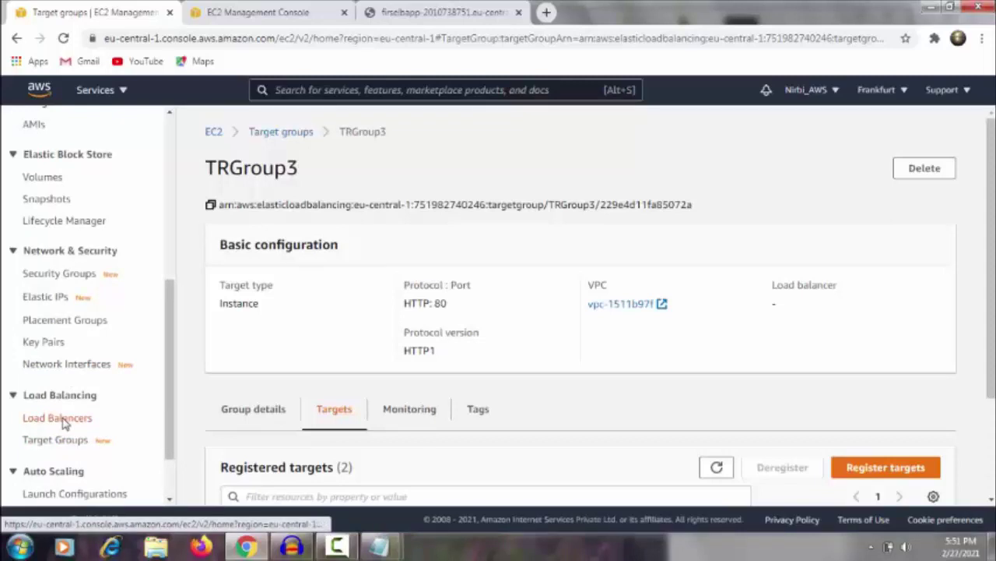
pyautogui.click(66, 422)
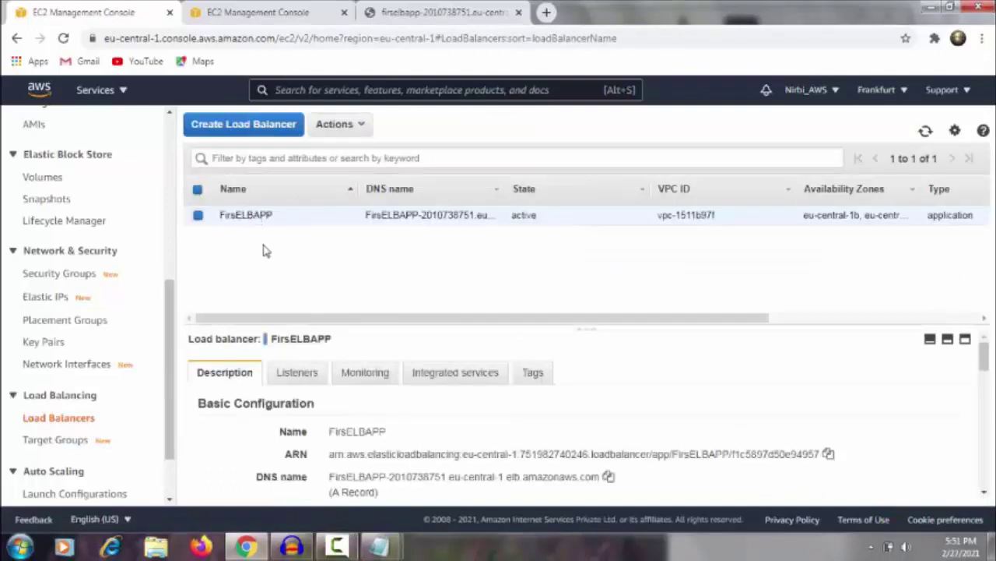
# - Open the listeners of the FirsELBAPP load balancer and check which target group the HTTP : 80 rule forwards to
pyautogui.moveTo(224, 217); pyautogui.dragTo(288, 220)
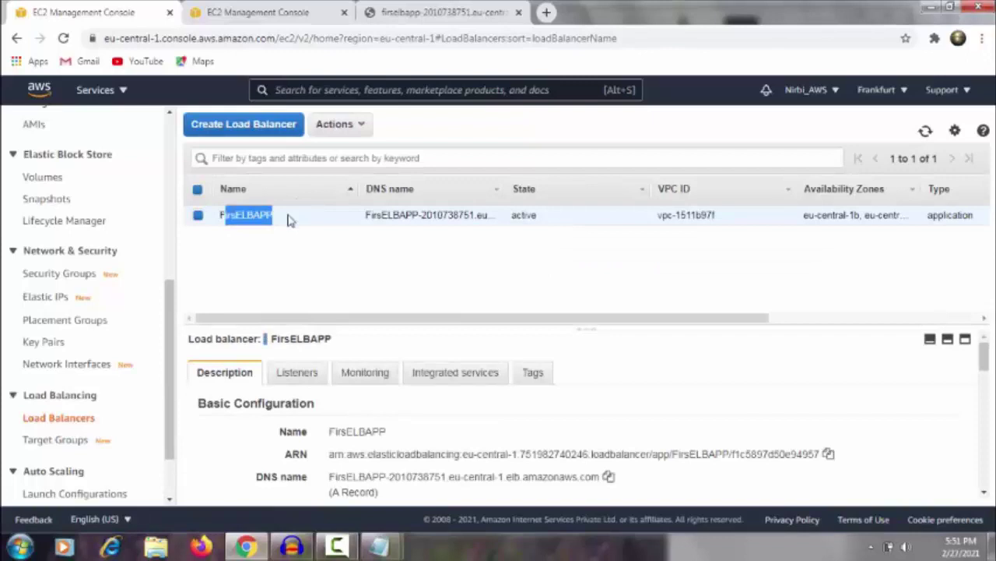
pyautogui.click(308, 379)
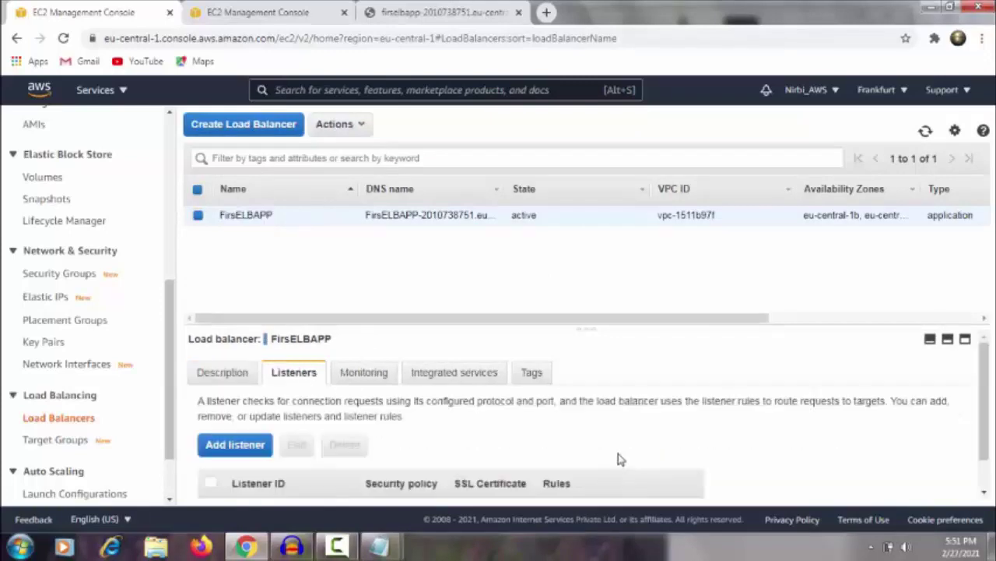
pyautogui.scroll(-1, 618, 454)
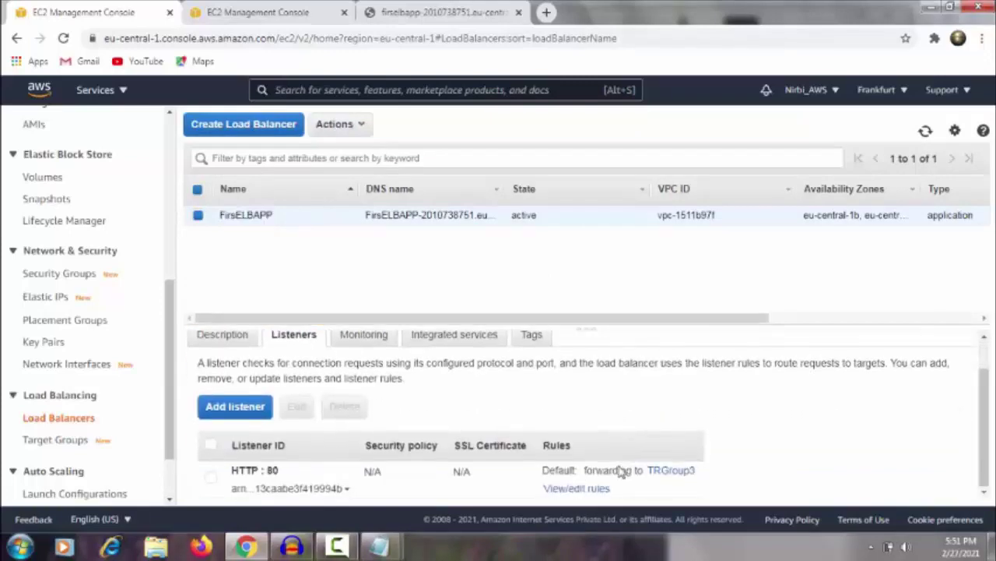
pyautogui.click(265, 10)
pyautogui.click(101, 9)
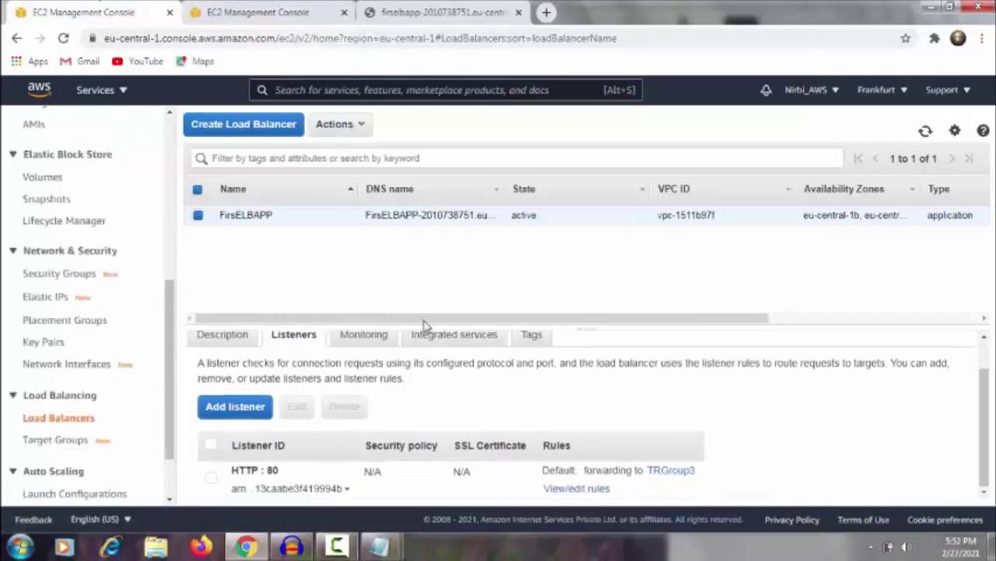
# - Reload the load balancer's DNS page to test the routing again and highlight part of the response text
pyautogui.click(408, 11)
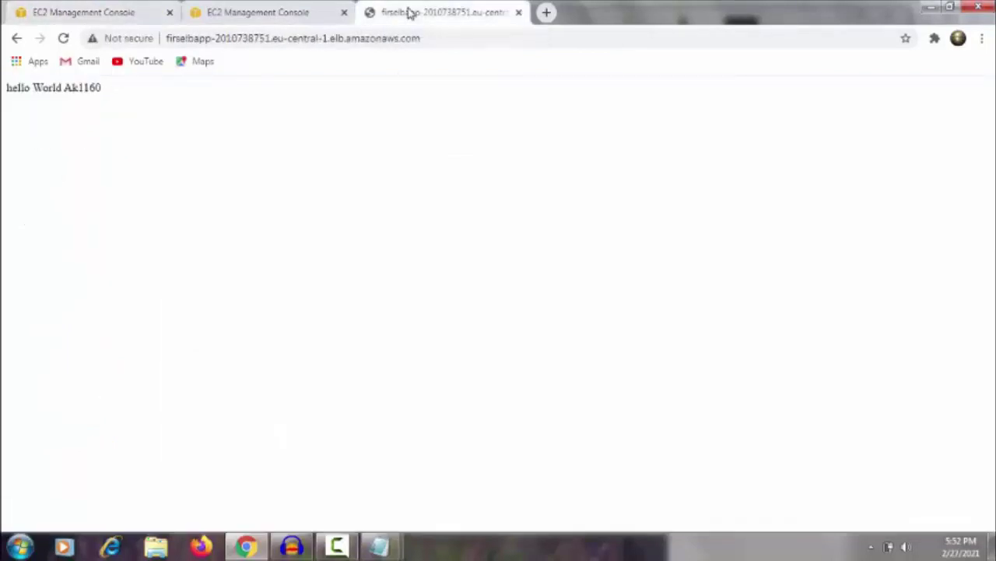
pyautogui.click(275, 7)
pyautogui.click(438, 10)
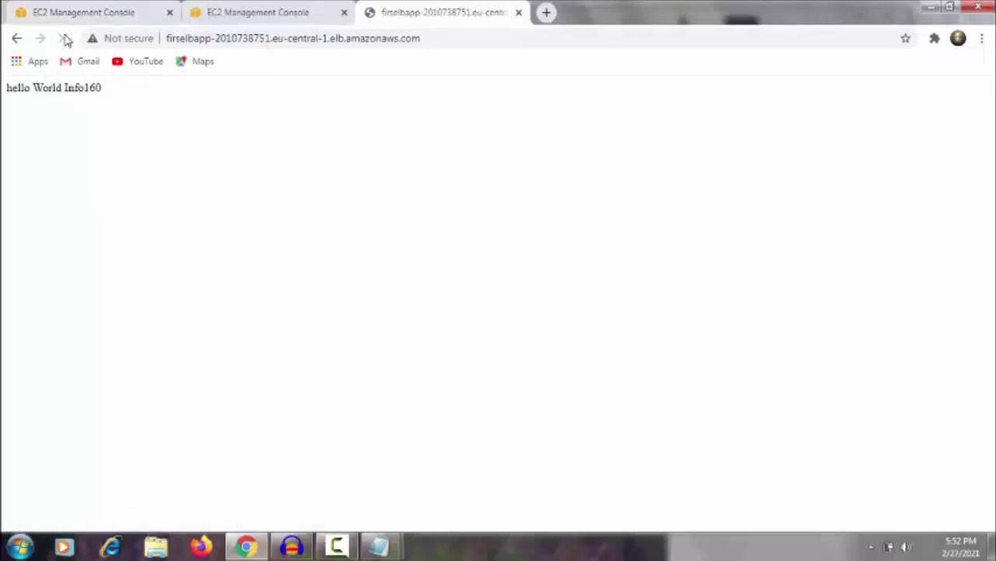
pyautogui.click(63, 38)
pyautogui.moveTo(25, 91); pyautogui.dragTo(107, 94)
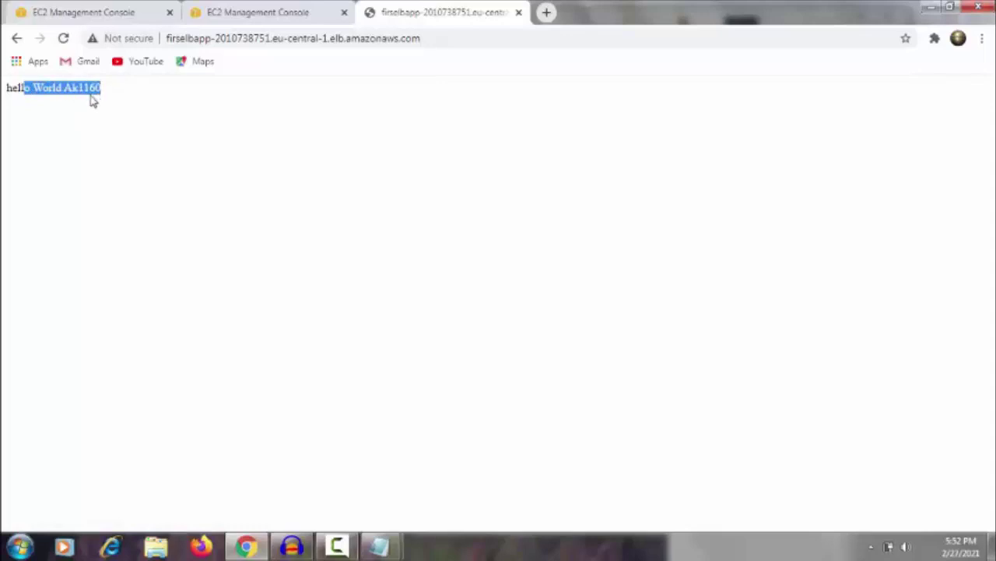
# - Look up the AK1160 and Info160 entries in the Notepad note, and return to the FirsELBAPP listener view
pyautogui.moveTo(381, 545)
pyautogui.click(469, 431)
pyautogui.moveTo(720, 390); pyautogui.dragTo(669, 390)
pyautogui.moveTo(722, 419); pyautogui.dragTo(650, 413)
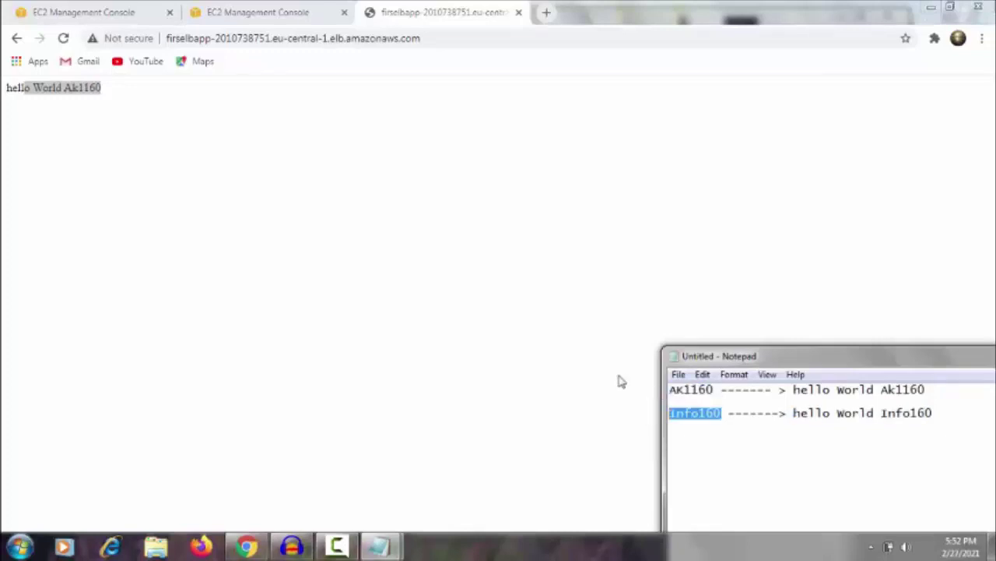
pyautogui.click(218, 9)
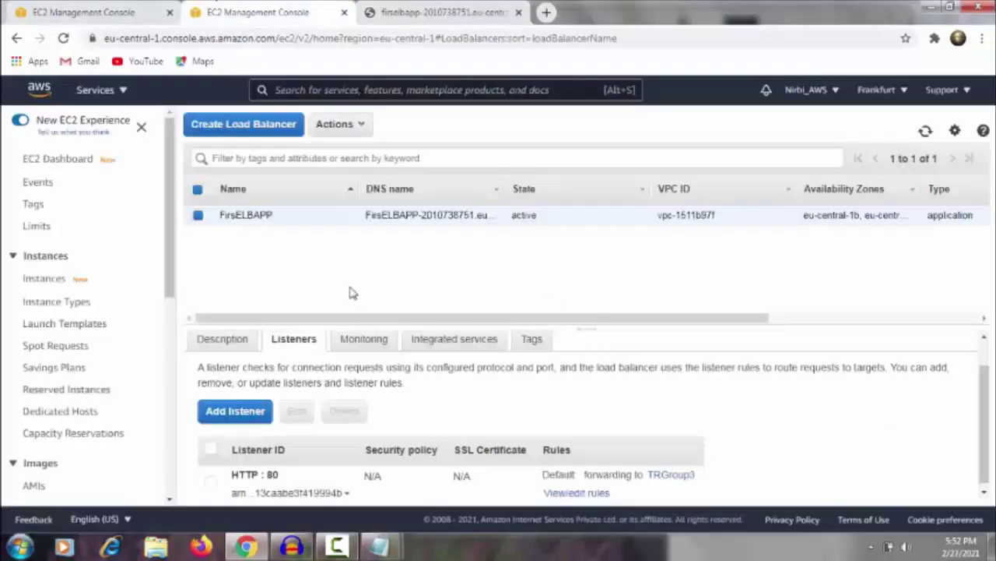